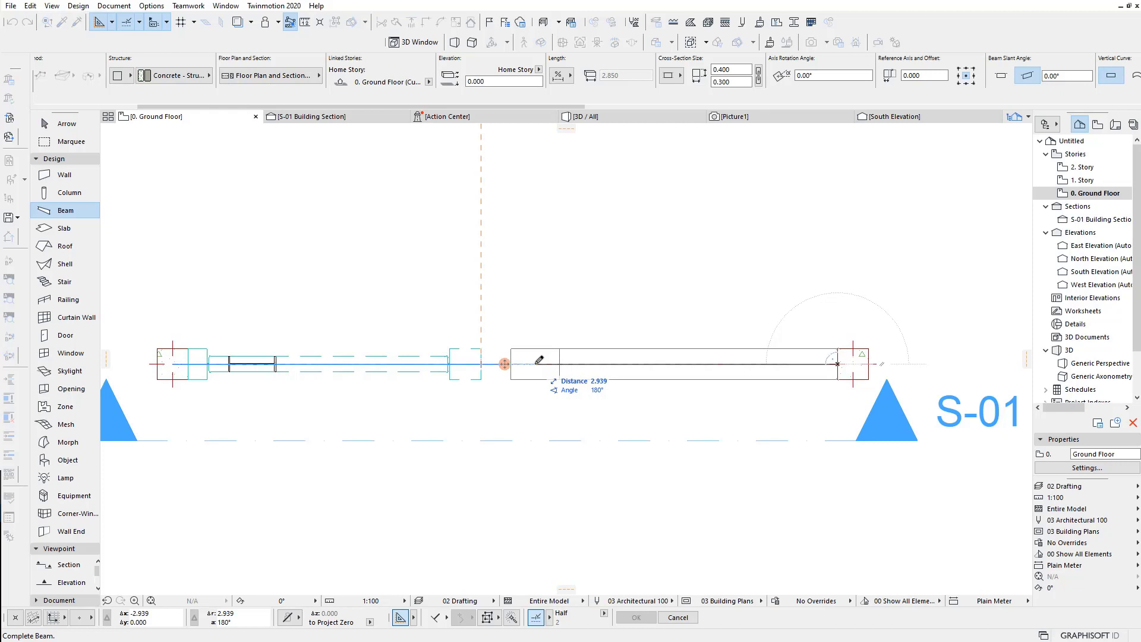
Step: Finish a concrete beam about 2.94 m long starting at the right column and open the S-01 building section
click(536, 363)
click(66, 123)
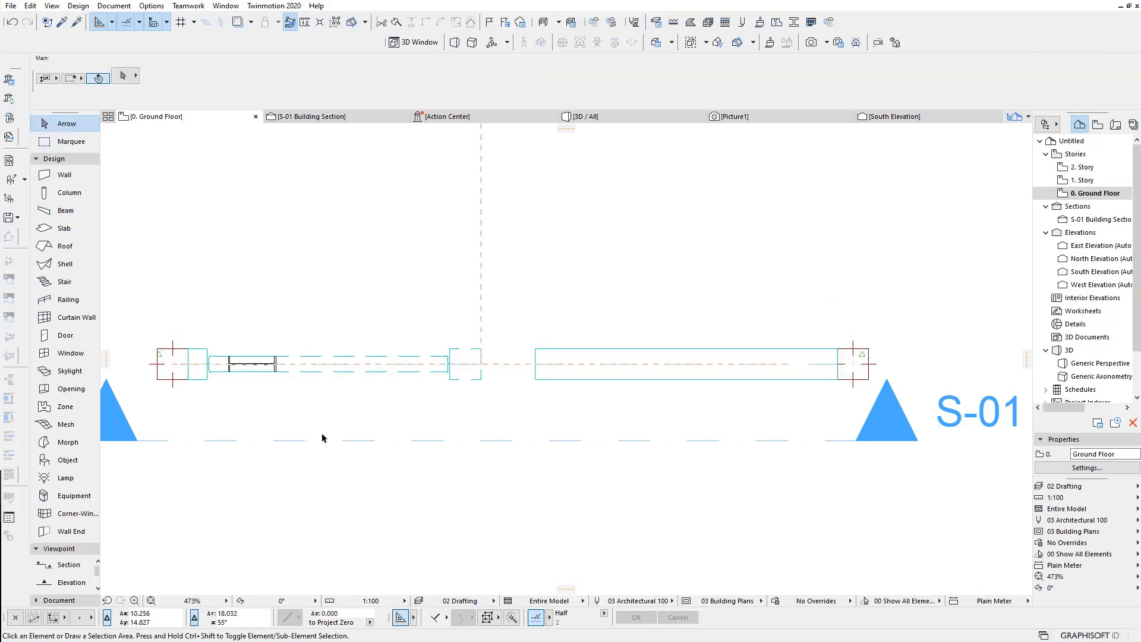
right_click(341, 327)
click(378, 333)
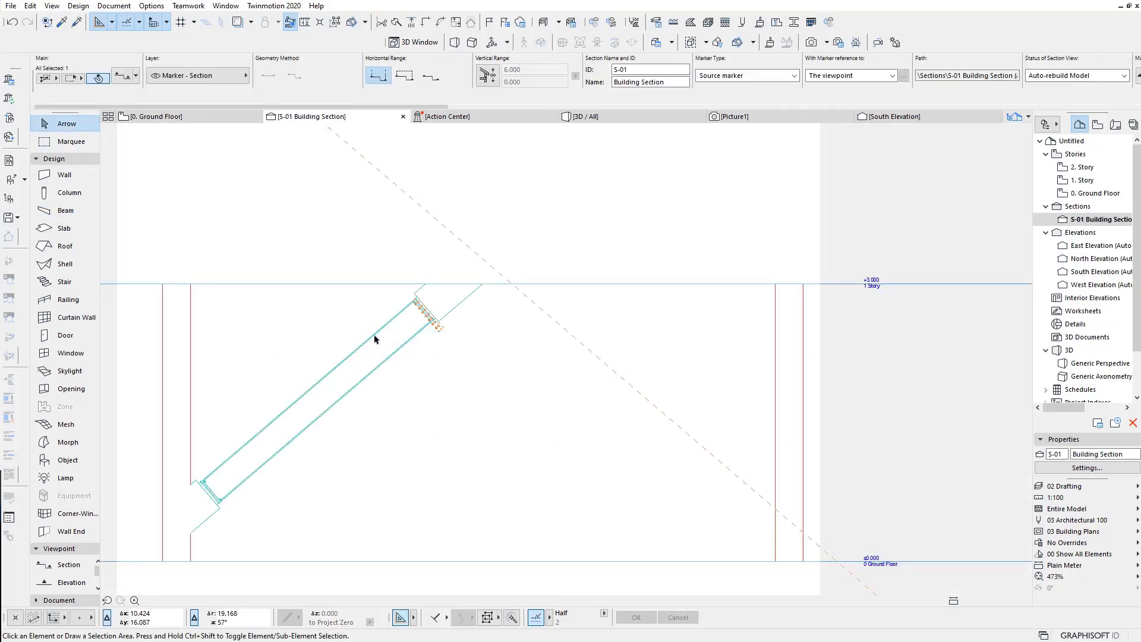
Step: Rotate the join angle at the horizontal concrete beam's left end to make its end cut vertical
click(527, 545)
scroll(535, 523, up, 4)
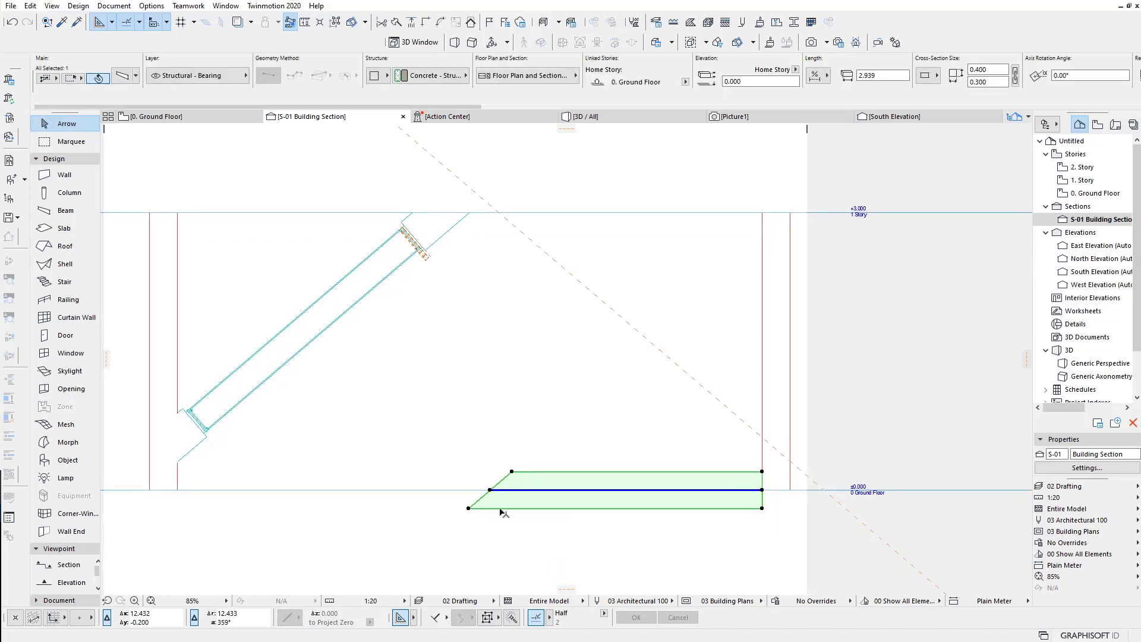
click(486, 470)
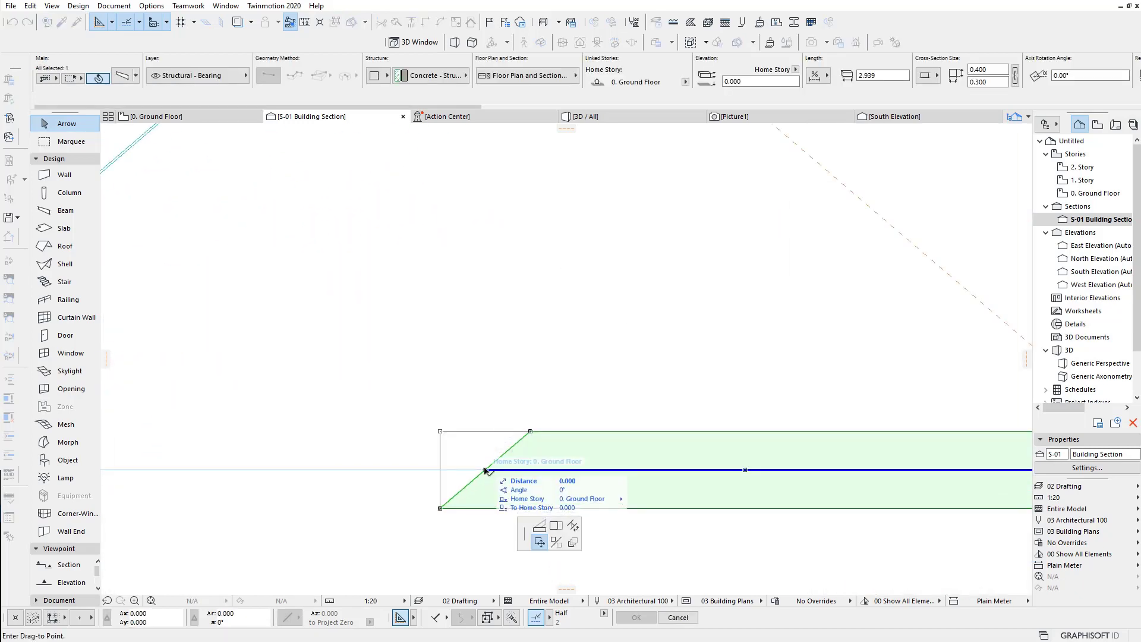
click(573, 526)
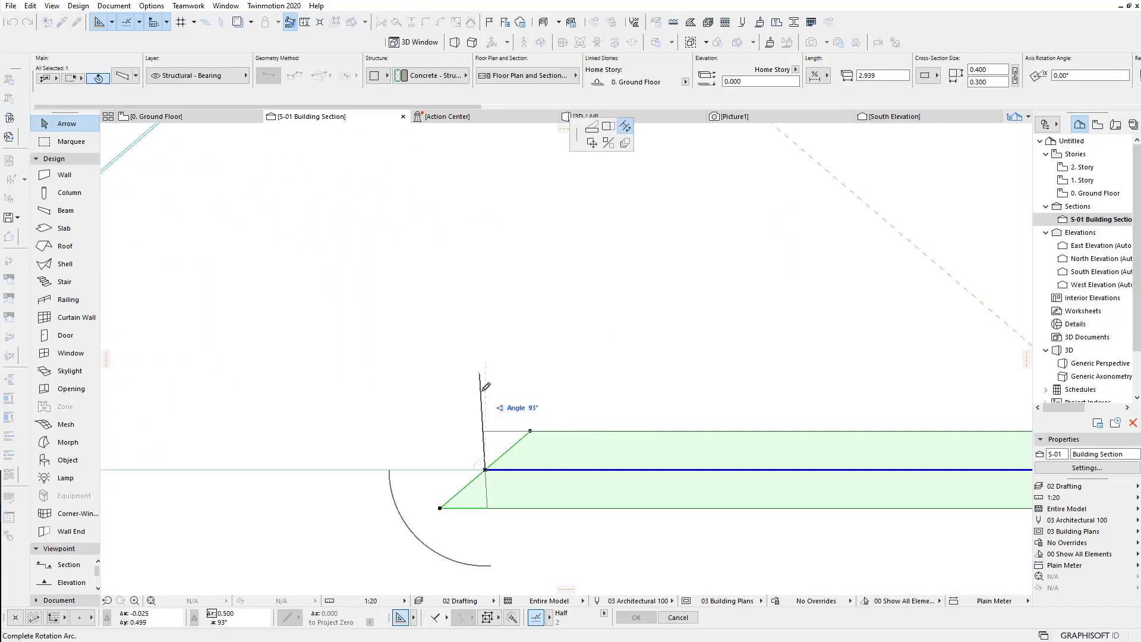
click(489, 364)
scroll(581, 458, down, 4)
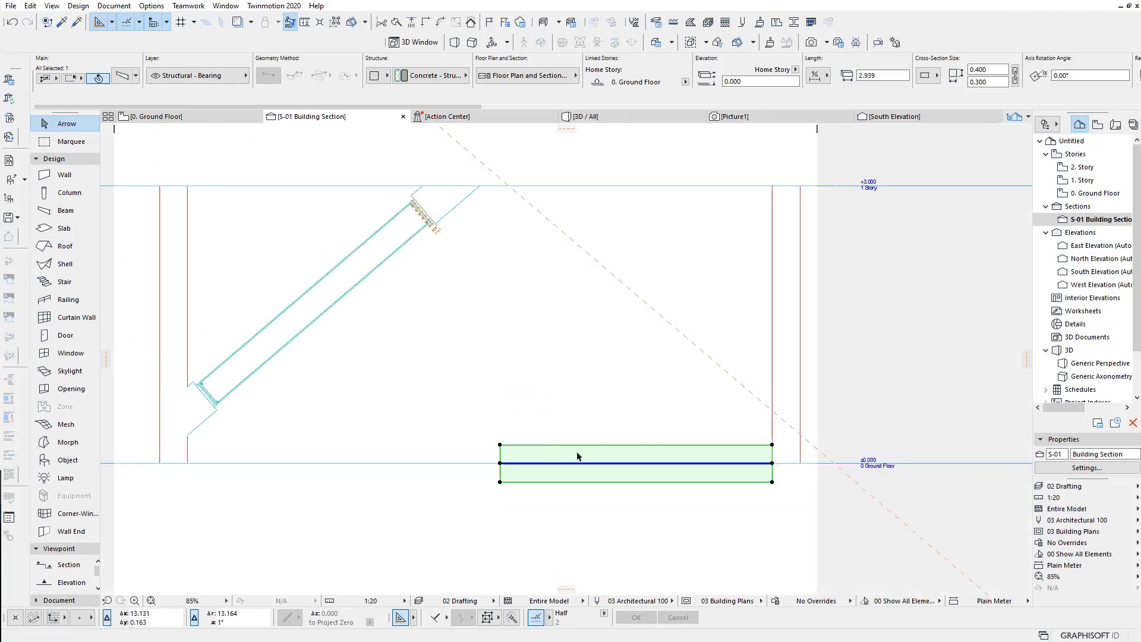
Step: Move the horizontal concrete beam straight up by 0.568 m along the right column, matching the existing inclined beam's elevation
click(215, 423)
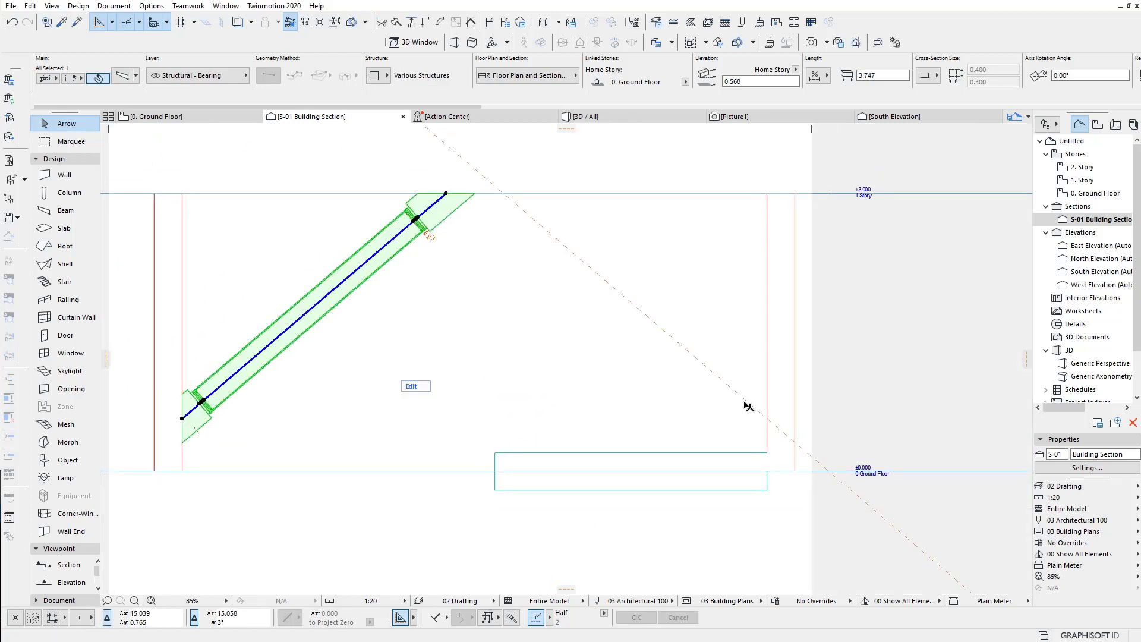
click(758, 471)
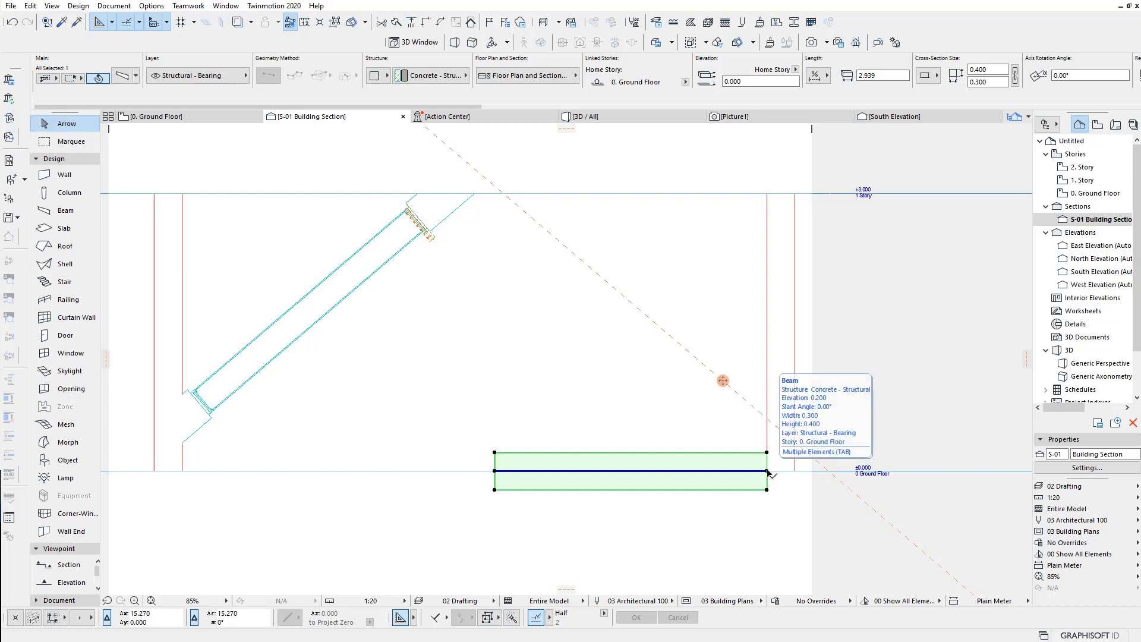
click(767, 471)
click(822, 546)
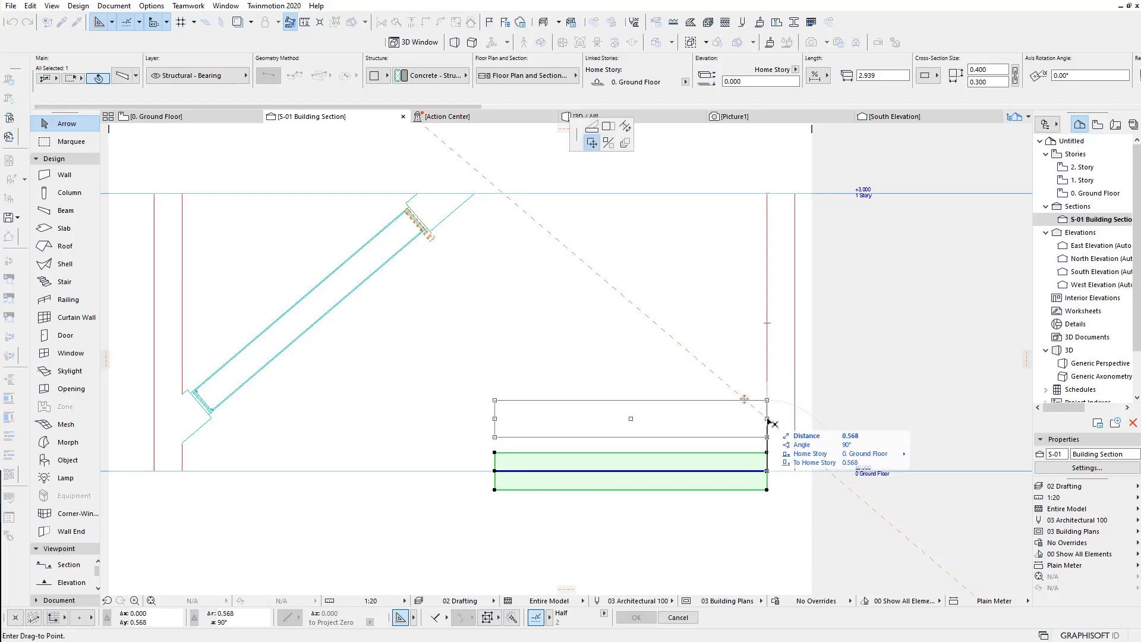
click(745, 399)
Step: Stretch the concrete beam's left end up to the 1. Story line to give it a 40° slant
click(495, 418)
click(550, 347)
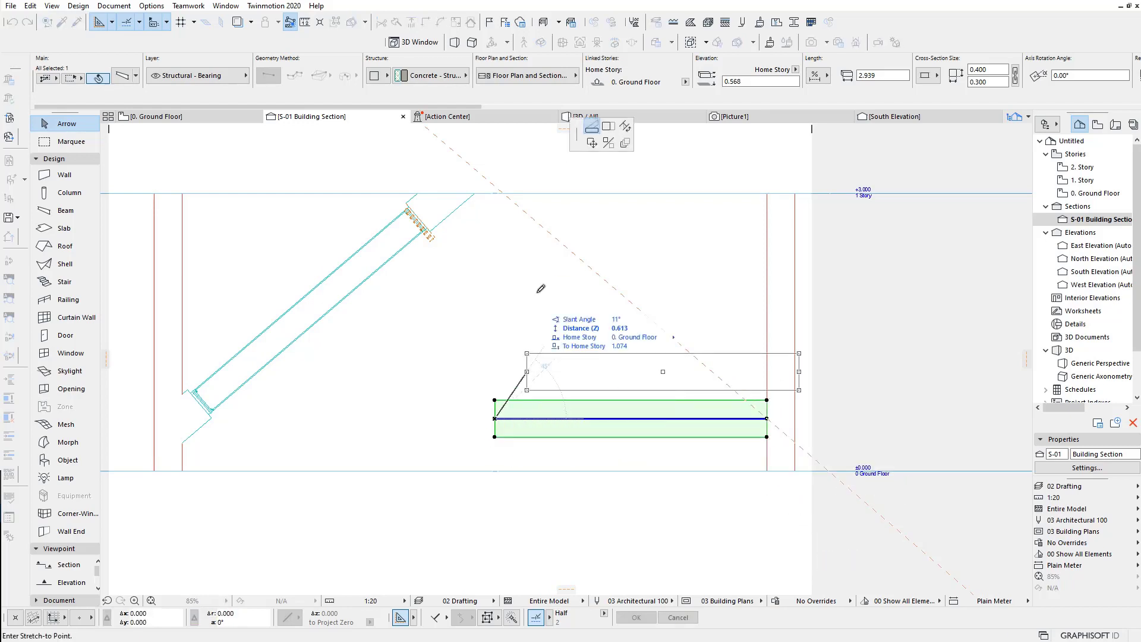
click(499, 192)
Step: Rotate the join angle at the slanted concrete beam's upper end so it is cut horizontally along the 1. Story line
scroll(500, 191, up, 5)
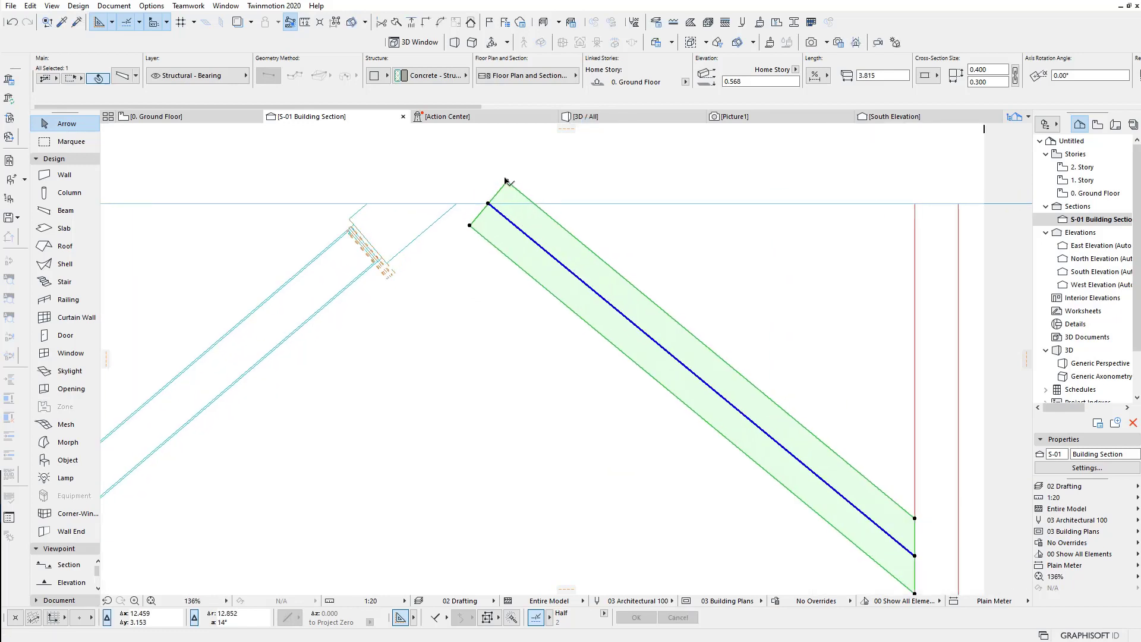
click(449, 339)
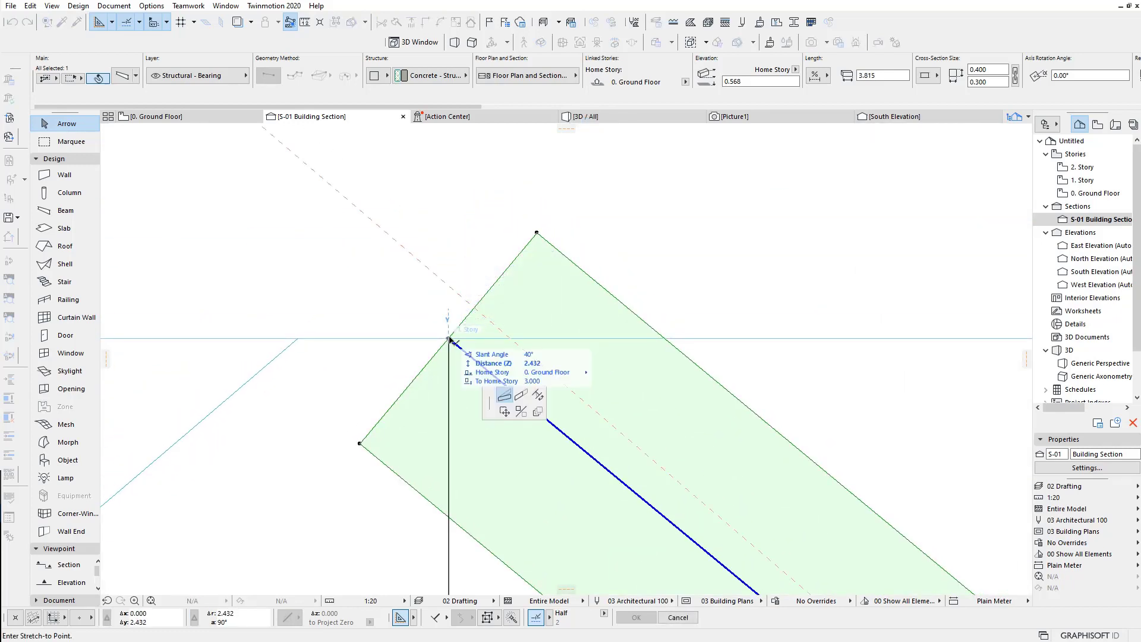
click(537, 396)
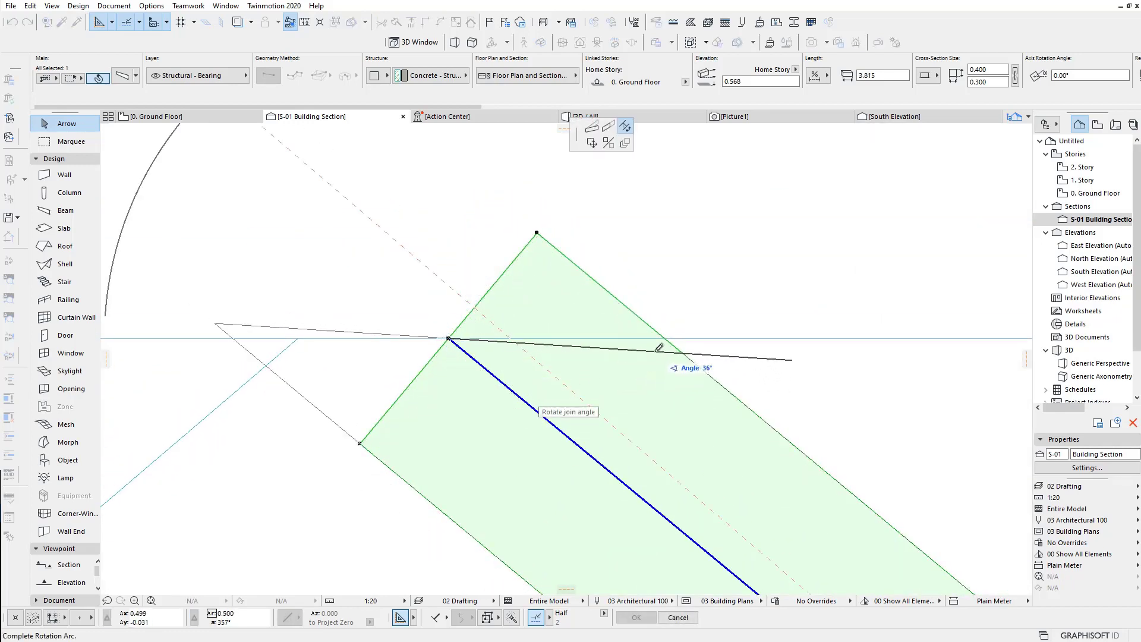
click(650, 326)
scroll(649, 324, down, 5)
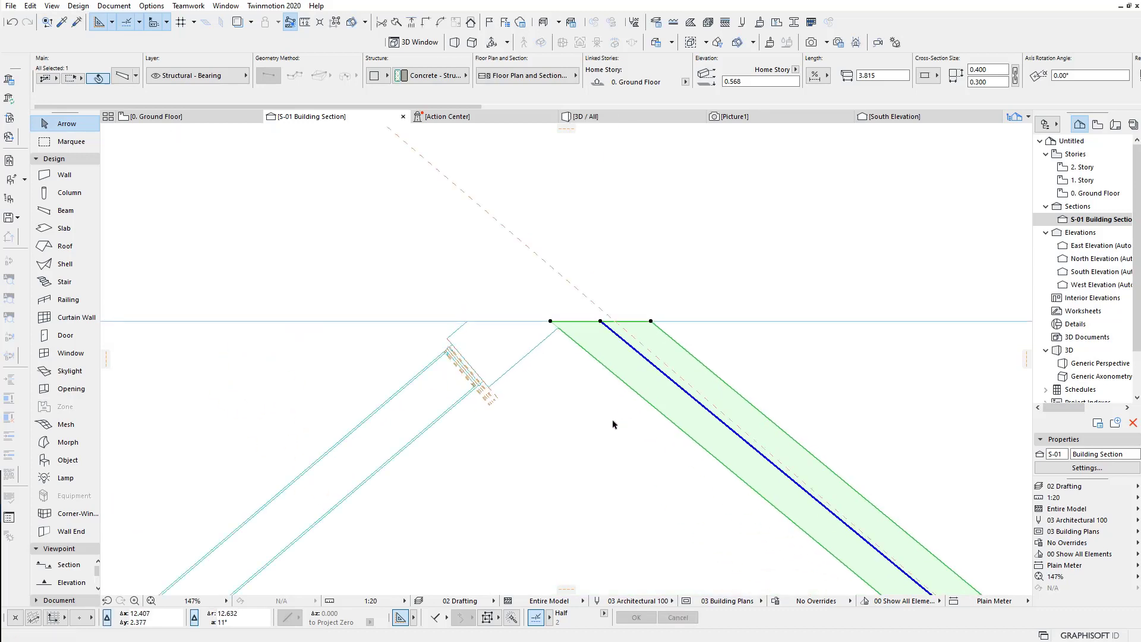
Step: Drag the slanted concrete beam 0.089 m horizontally along the 1. Story line to the dashed guide line
scroll(618, 367, up, 8)
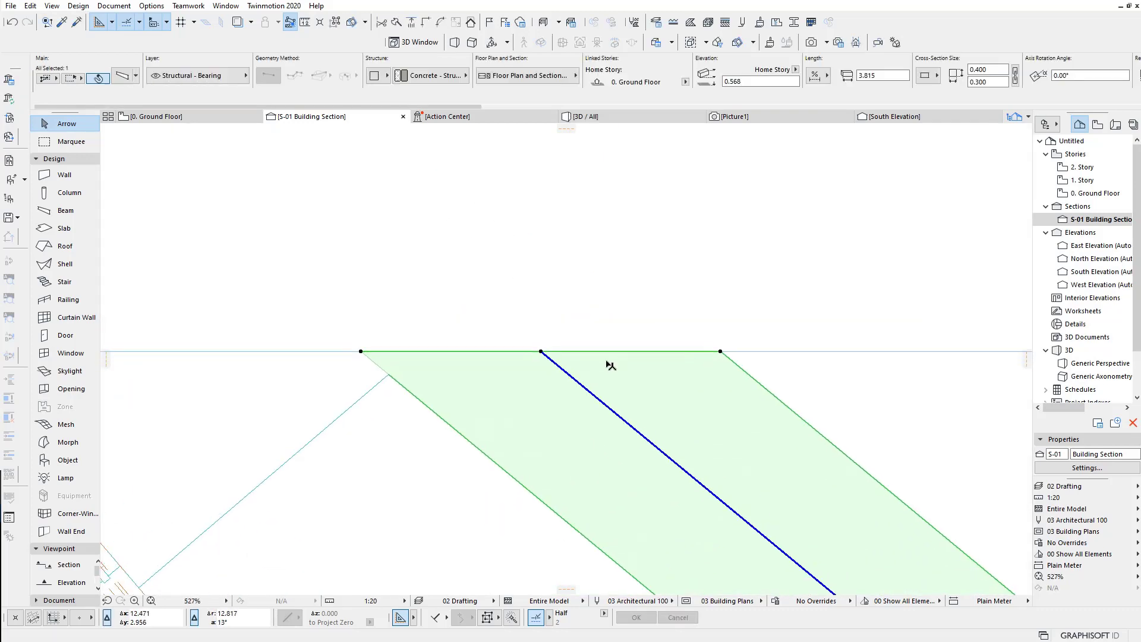
key(ctrl+d)
click(541, 353)
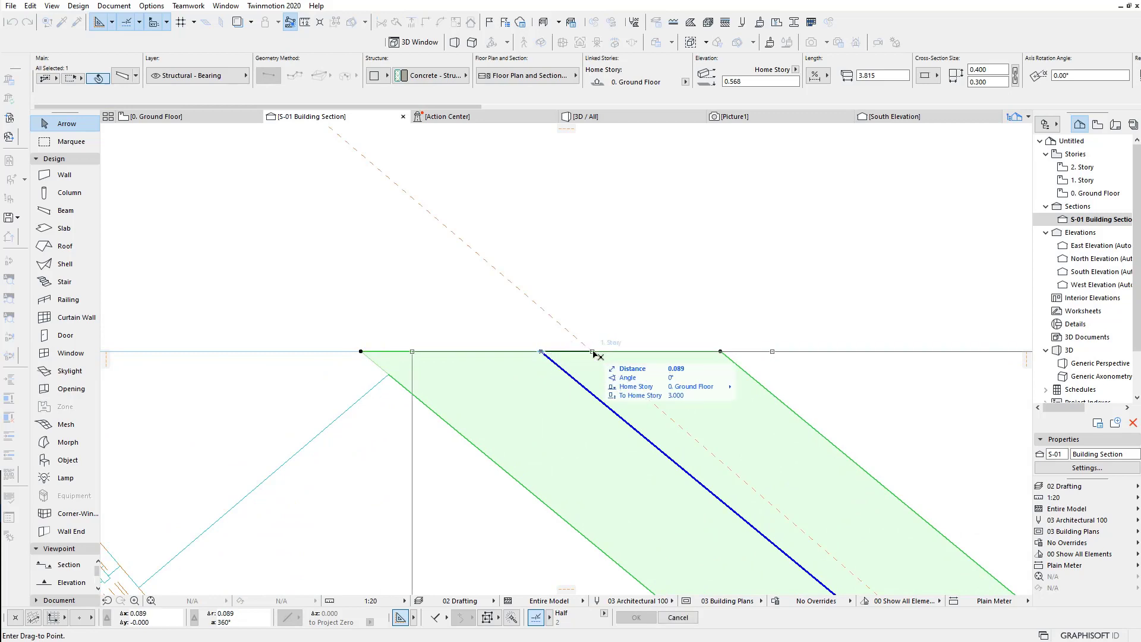
scroll(684, 439, down, 9)
scroll(694, 474, up, 7)
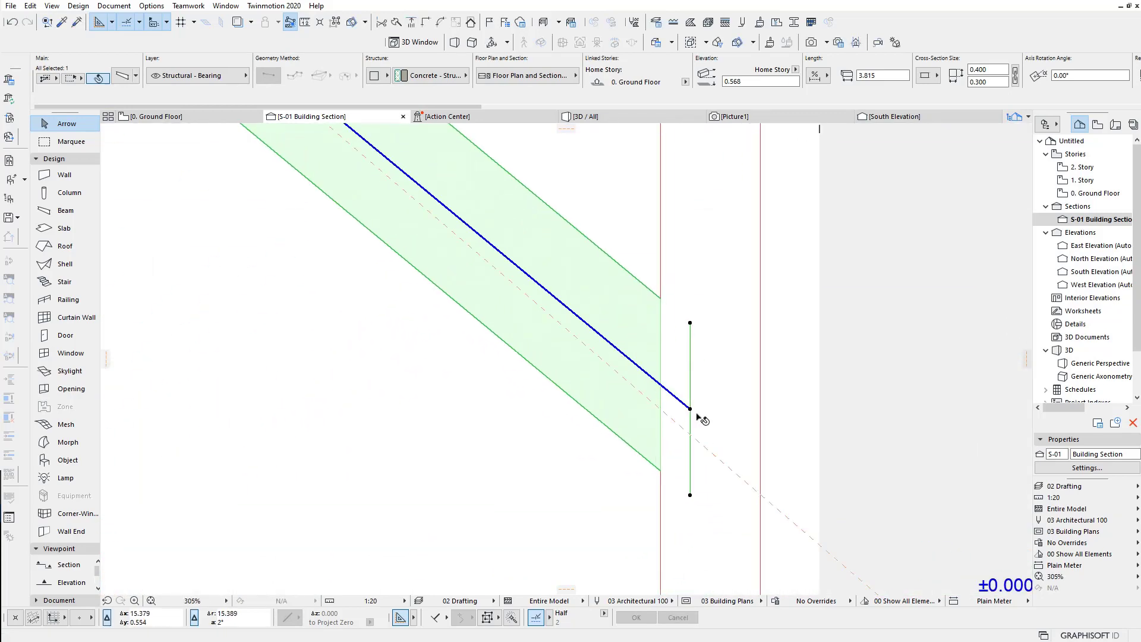
Step: Stretch the concrete beam's lower end vertically onto the guide line, 0.491 m above its home story
click(690, 410)
click(744, 484)
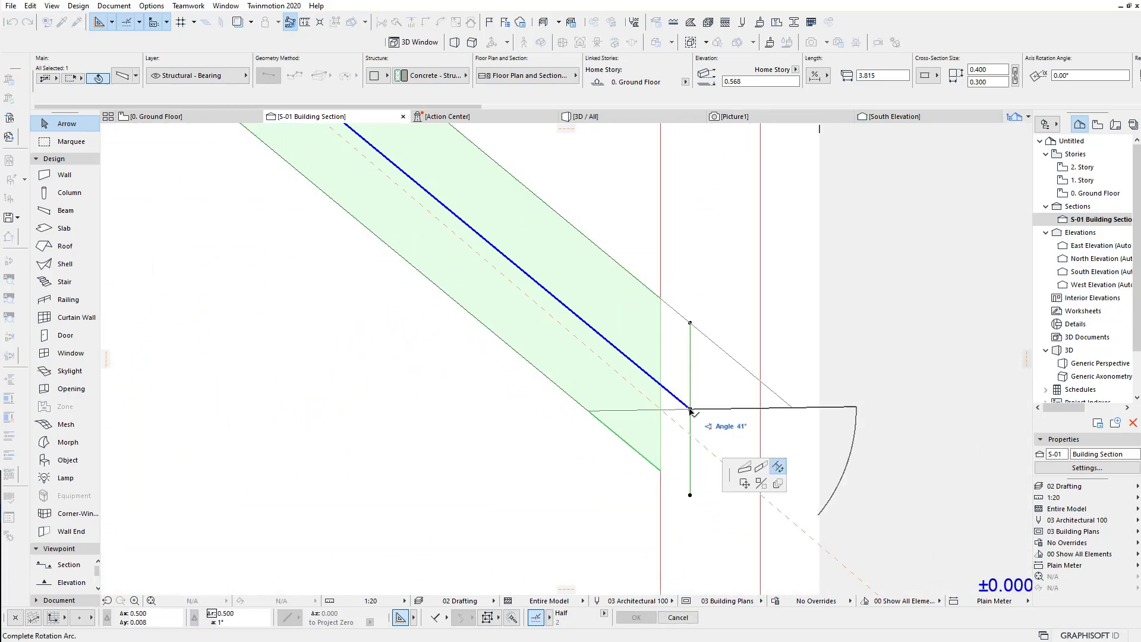
click(745, 469)
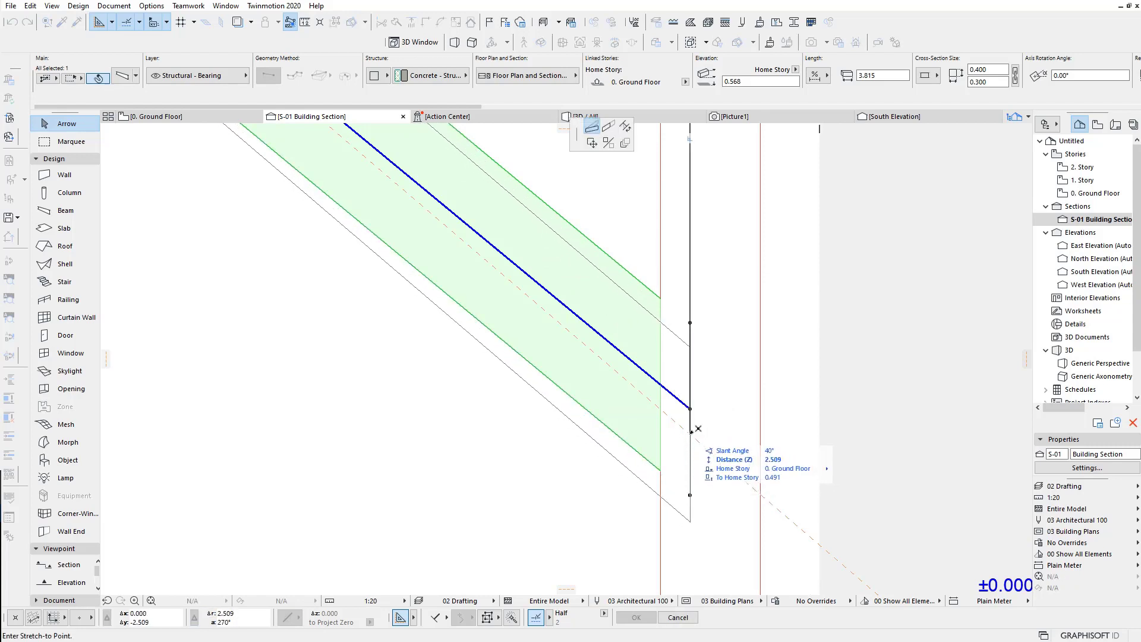
click(693, 423)
Step: Shorten the concrete beam along its axis to 3.747 m so its lower end meets the right column's inner face
click(690, 434)
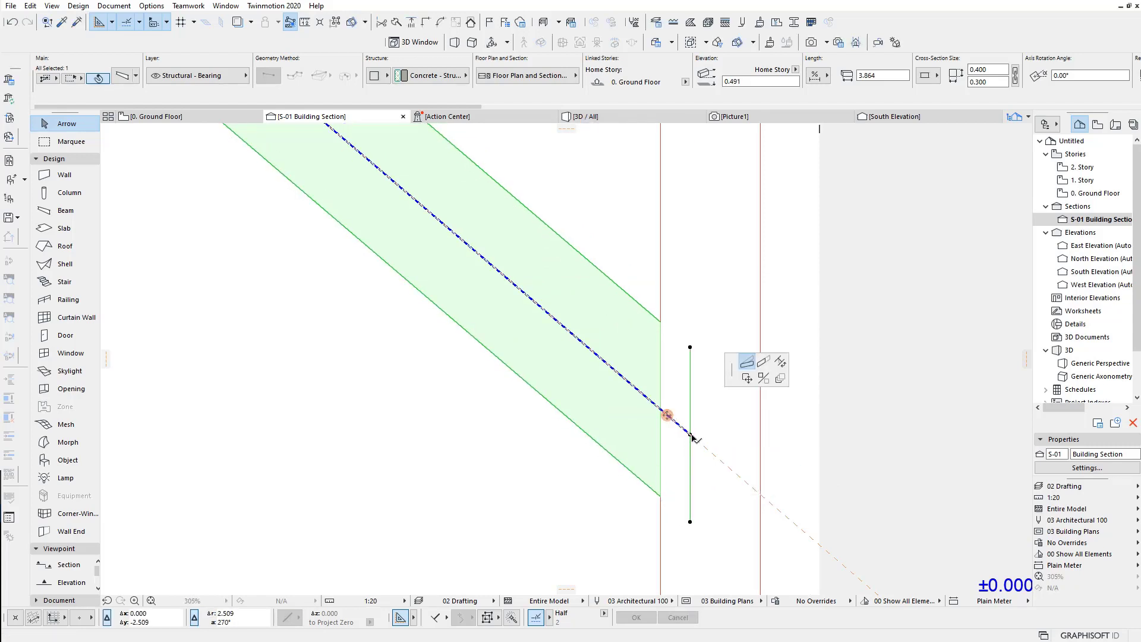
click(763, 364)
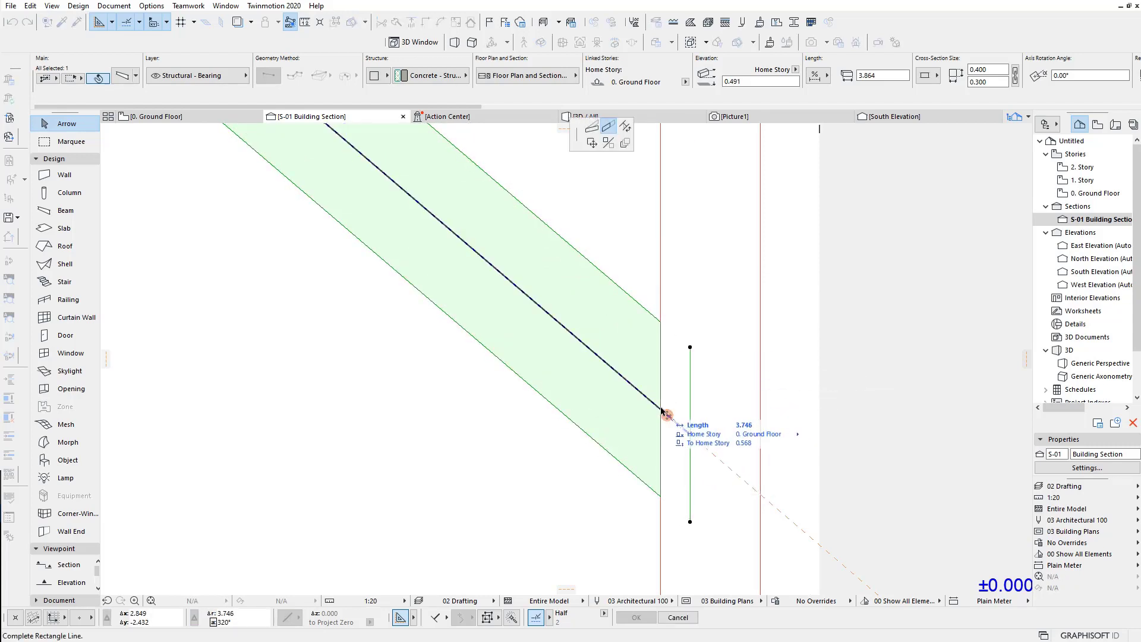
scroll(662, 411, up, 3)
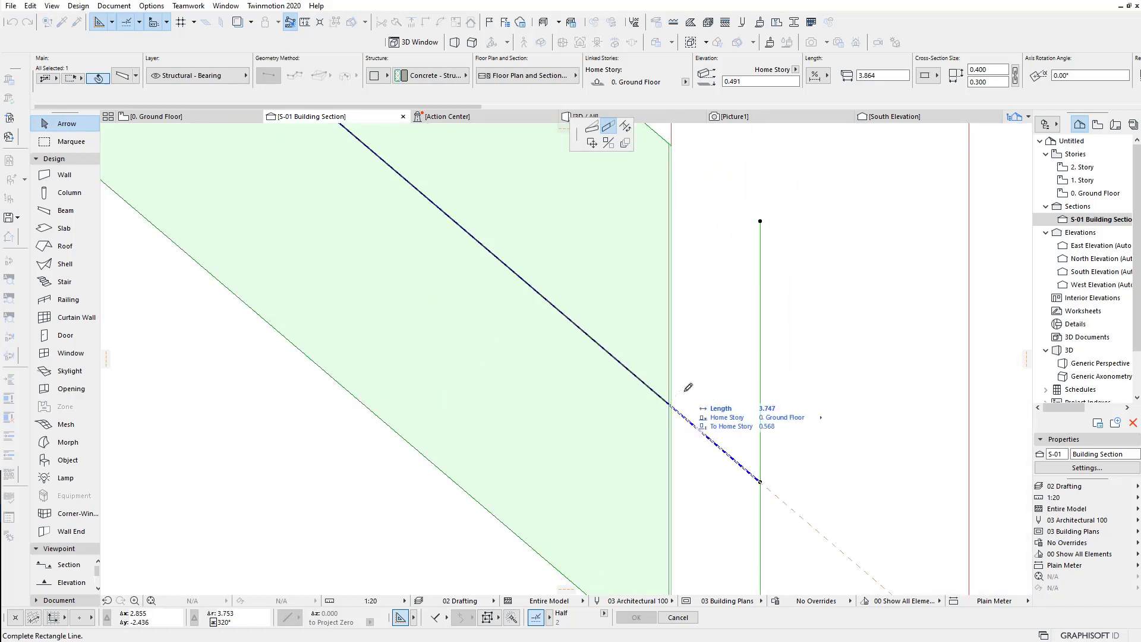
click(650, 387)
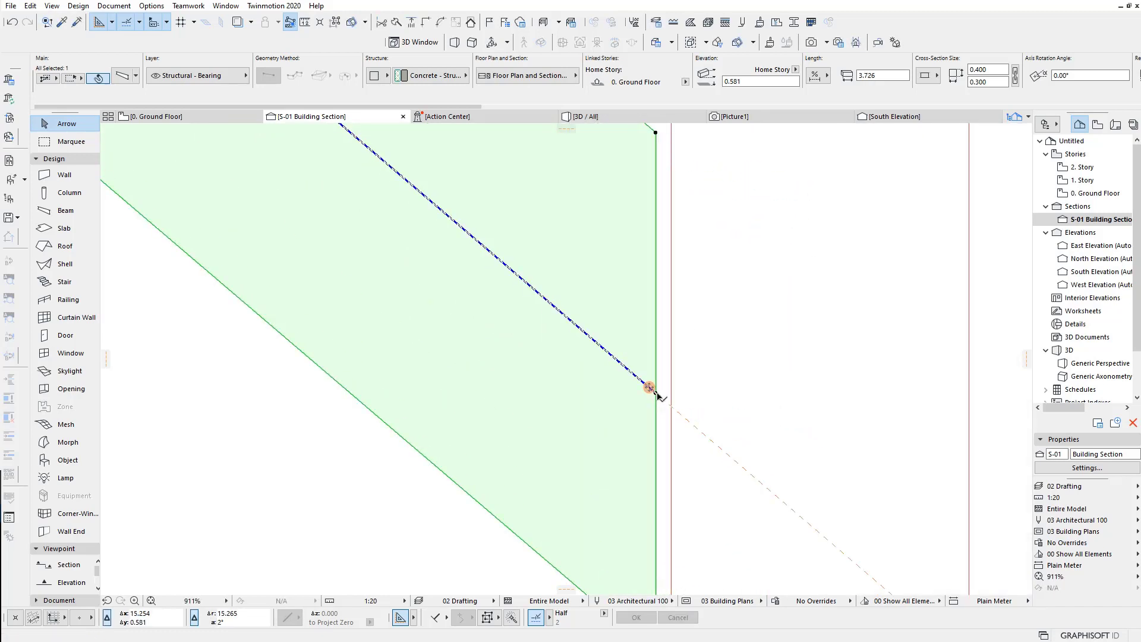
scroll(654, 392, down, 10)
click(541, 264)
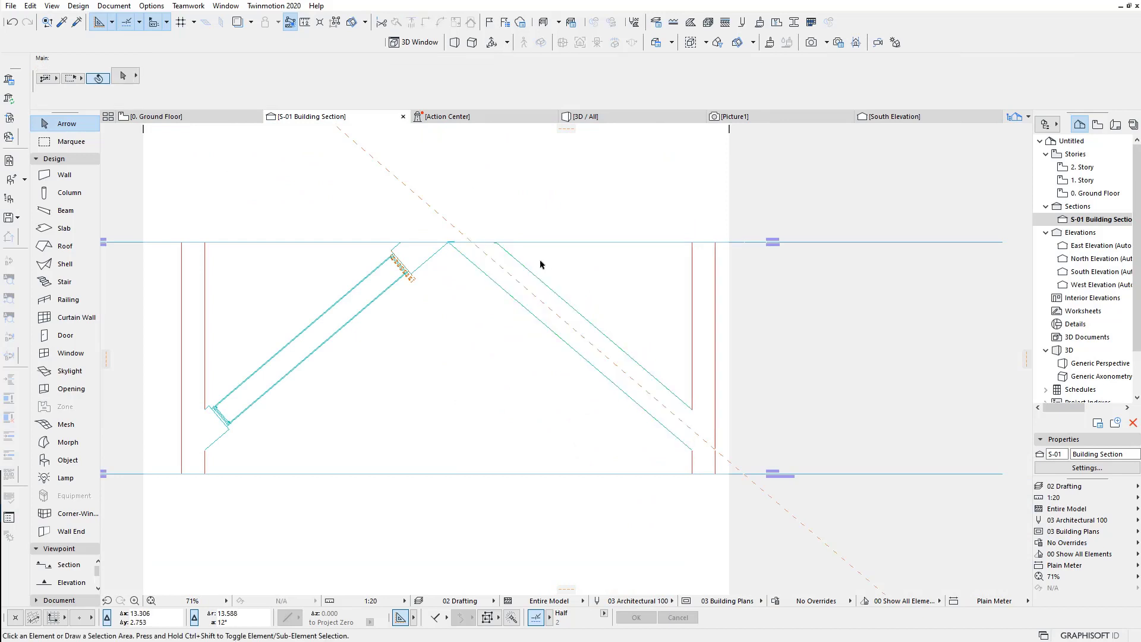
Step: Realign the concrete beam's upper join angle with the 1. Story line using the neighbouring beam's corner as reference
scroll(541, 263, up, 4)
click(633, 294)
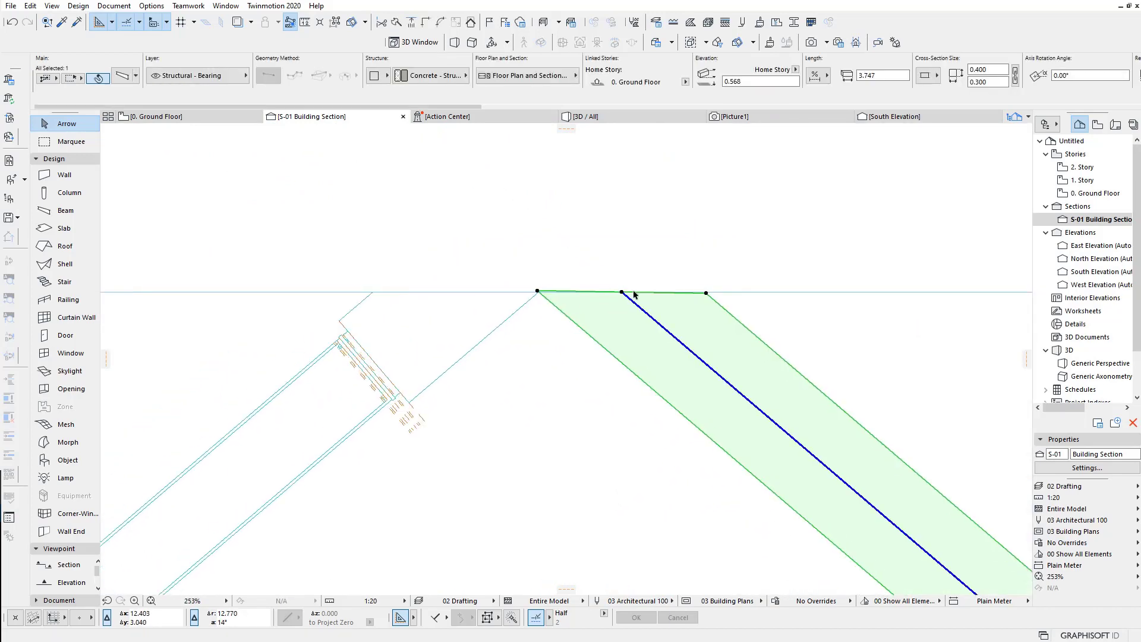
scroll(628, 290, up, 5)
click(598, 302)
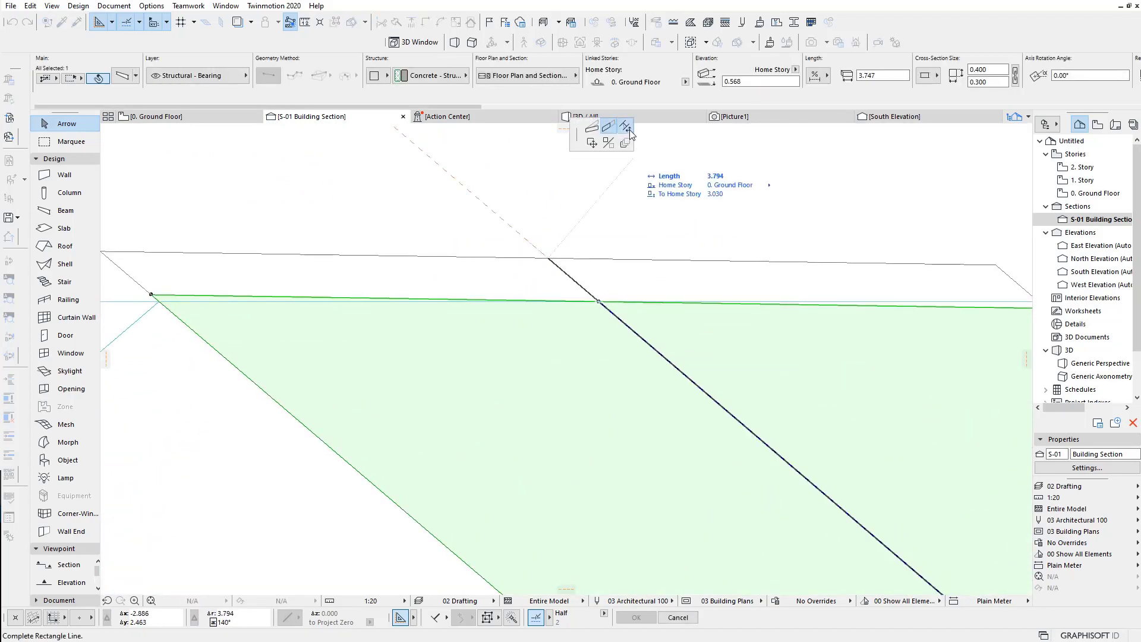
click(629, 130)
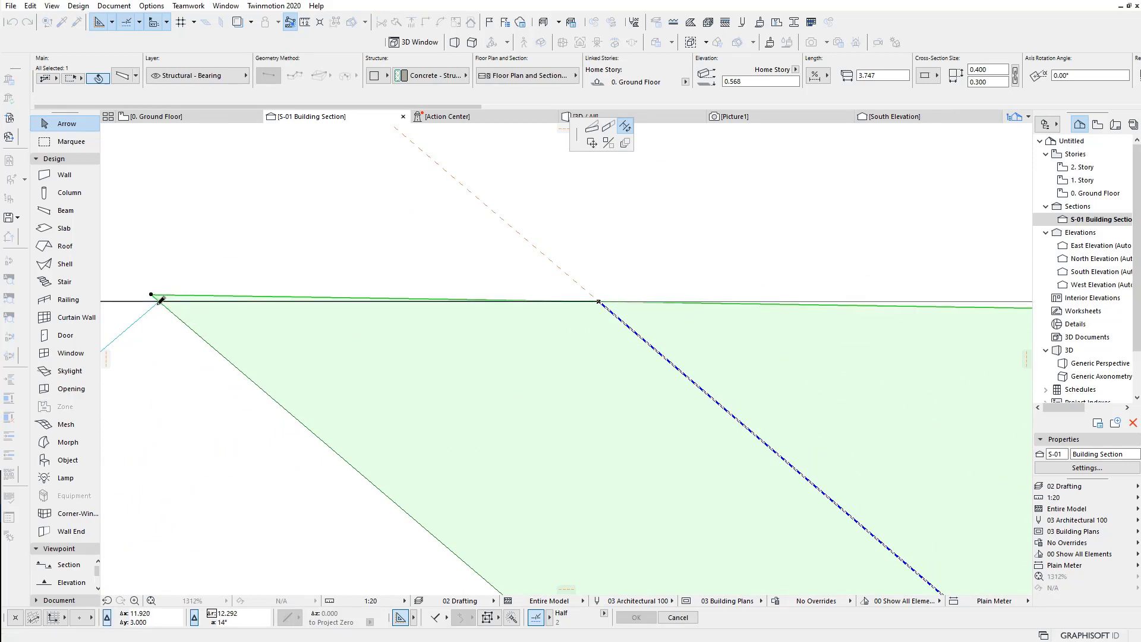
click(160, 301)
scroll(279, 393, down, 2)
click(680, 332)
scroll(534, 405, down, 5)
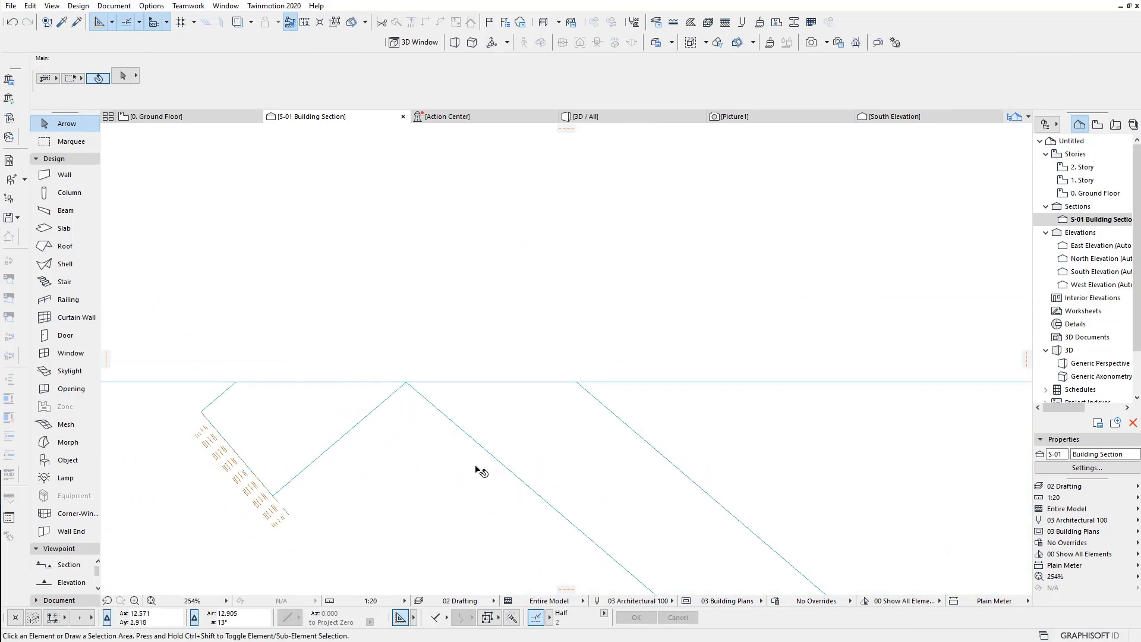
Step: Open the selection settings of the multi-segment beam on the left side of the section
middle_drag(285, 516, 313, 409)
scroll(269, 433, up, 4)
scroll(216, 265, up, 2)
middle_drag(218, 264, 410, 222)
click(331, 230)
middle_drag(585, 289, 500, 412)
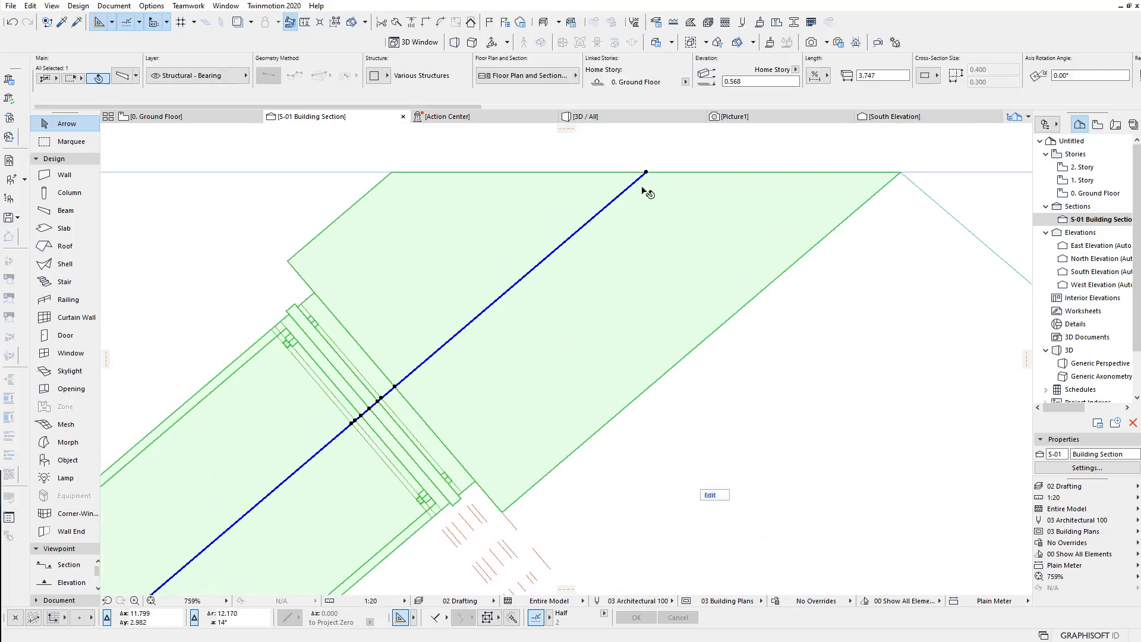
click(122, 77)
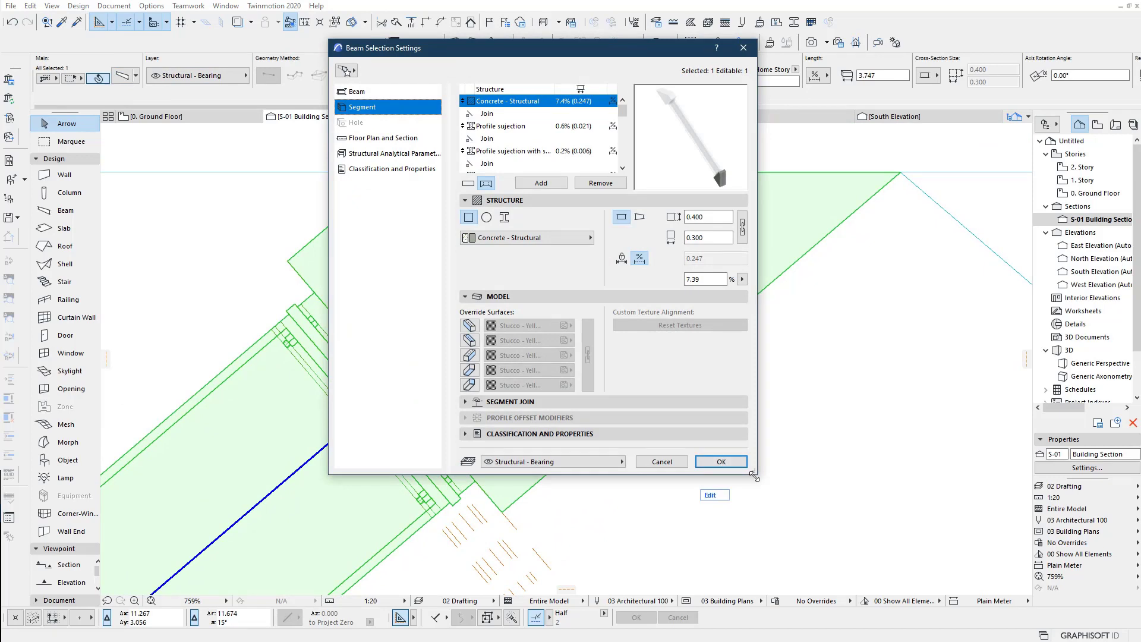
Step: Examine the structure and length settings of the beam segments from the first Profile sujection through to the IPE300 segment
drag(753, 476, 785, 595)
click(526, 128)
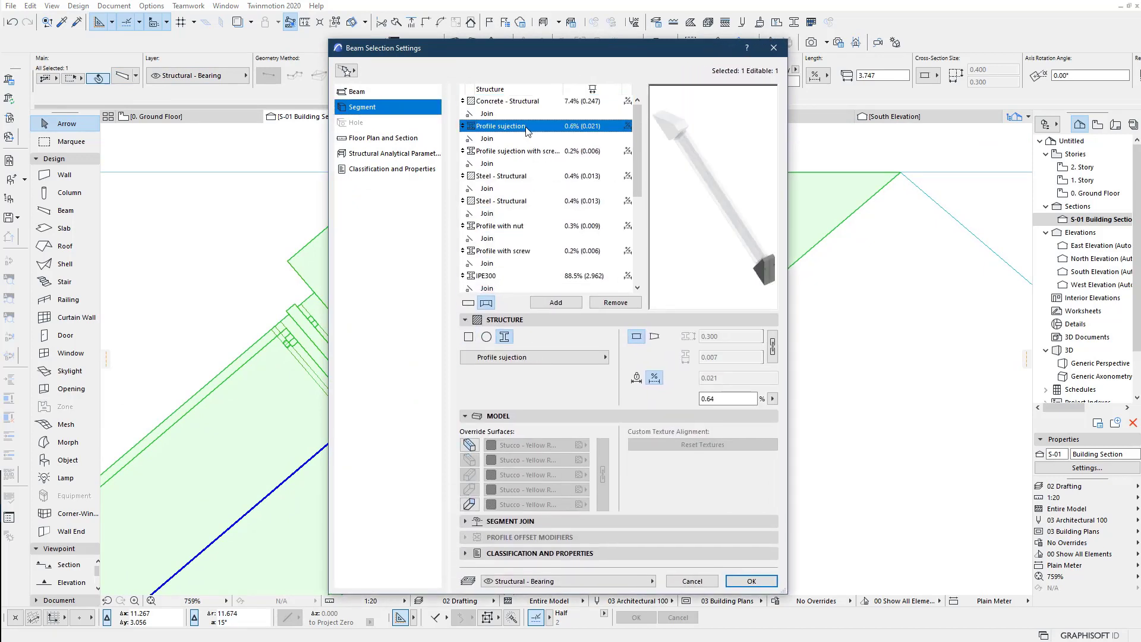
click(526, 152)
click(526, 177)
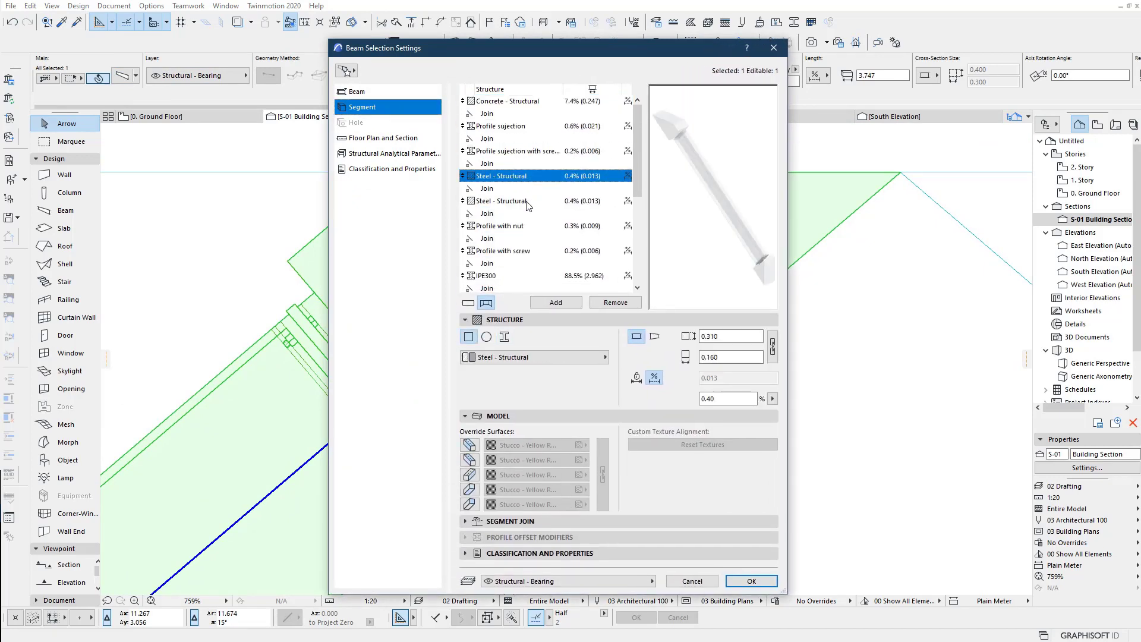
click(527, 203)
click(529, 226)
click(530, 252)
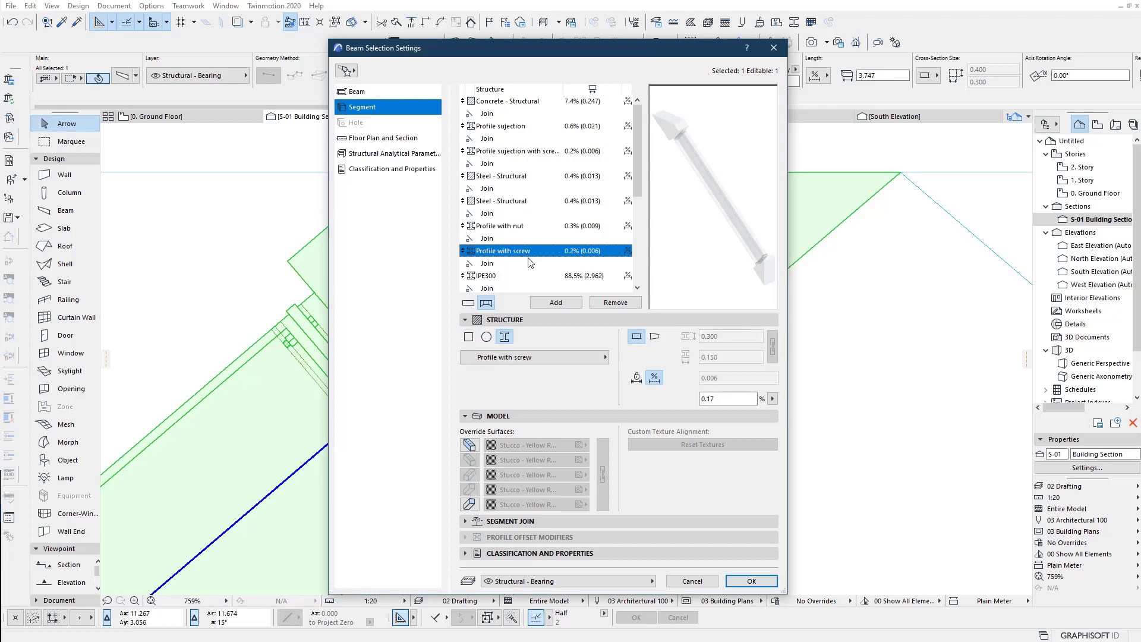
click(533, 277)
Step: Examine the remaining segments from the screw and nut profiles to the final Concrete - Structural one, and close the beam settings
scroll(533, 281, down, 2)
click(535, 153)
click(535, 178)
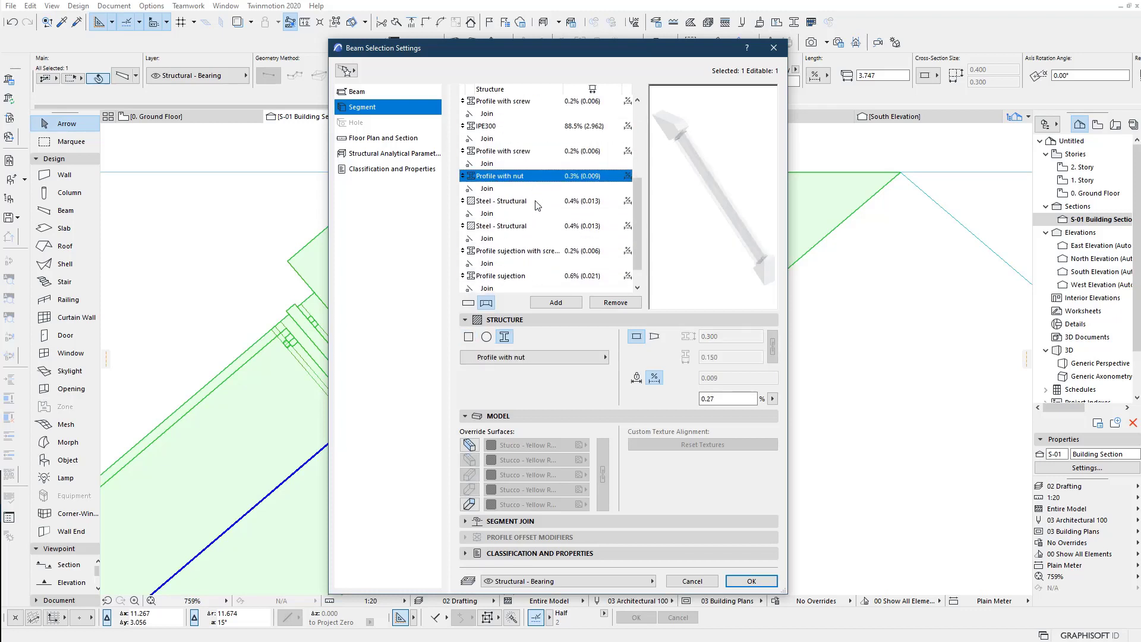
click(537, 202)
click(539, 227)
click(541, 252)
click(536, 277)
scroll(535, 283, down, 1)
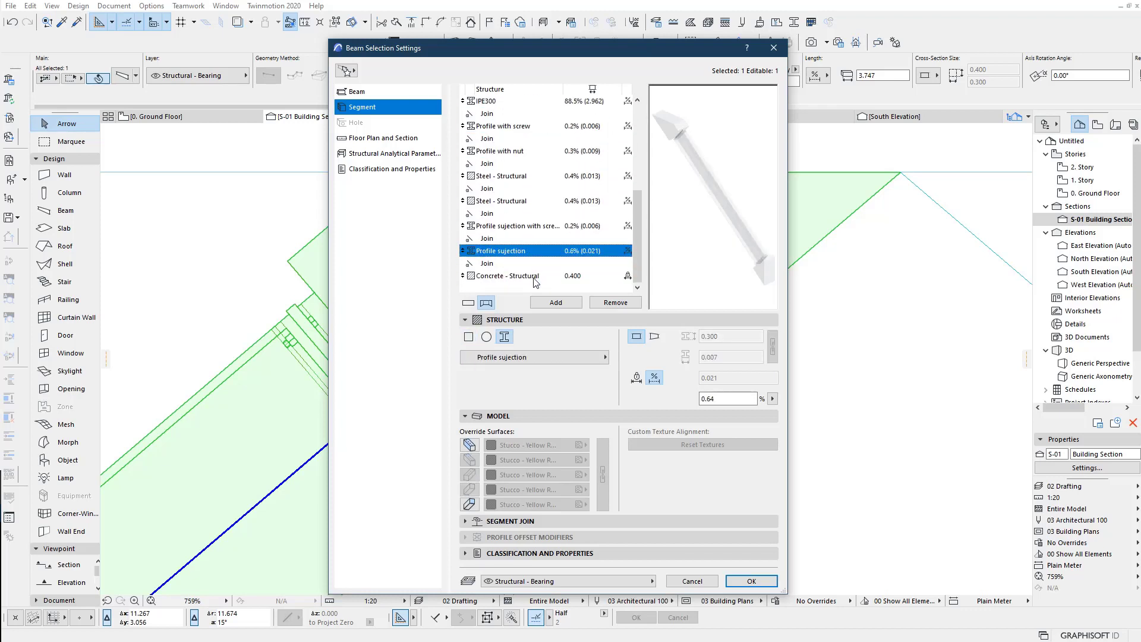
click(535, 277)
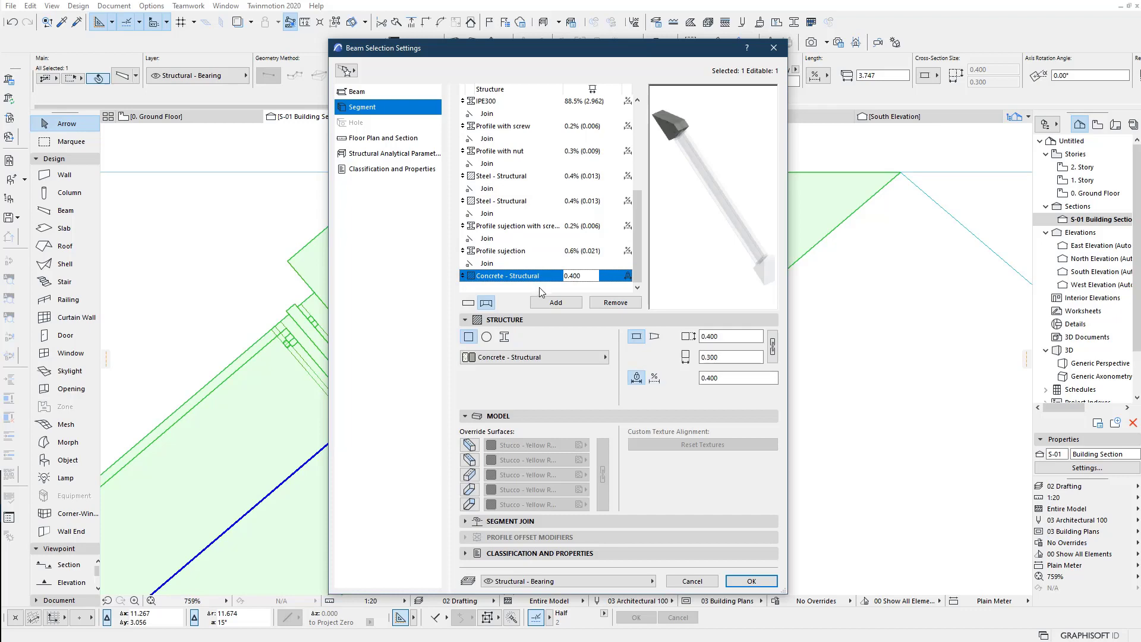
click(753, 581)
Step: Enter edit mode for the left beam and inspect the concrete and structural steel segments at its upper joint
scroll(573, 372, down, 3)
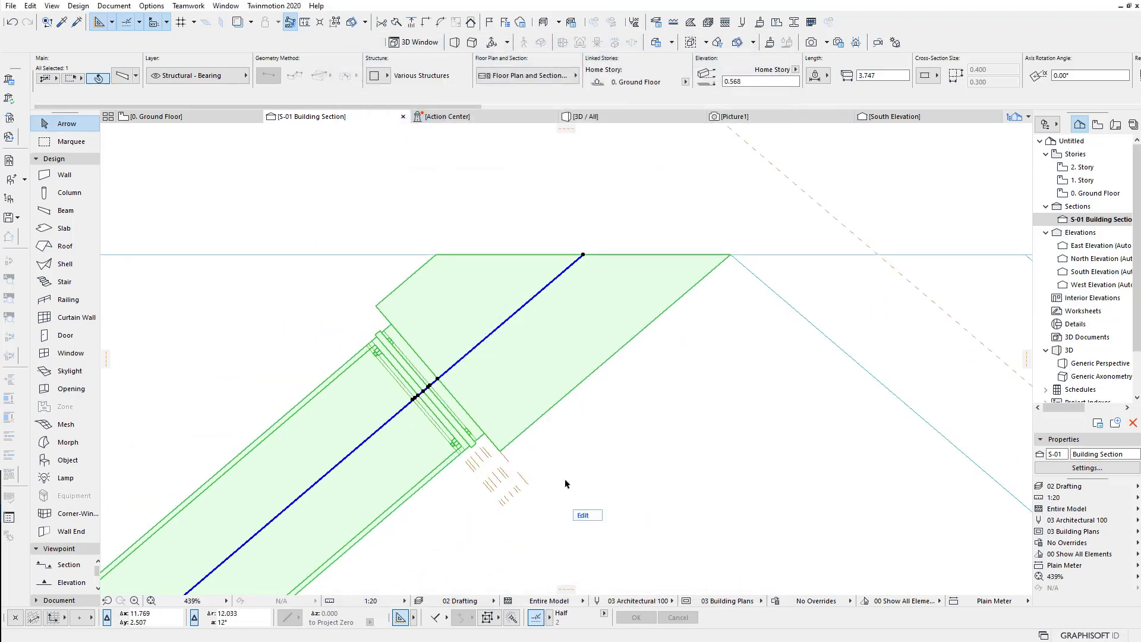
click(582, 516)
click(531, 437)
scroll(506, 437, up, 3)
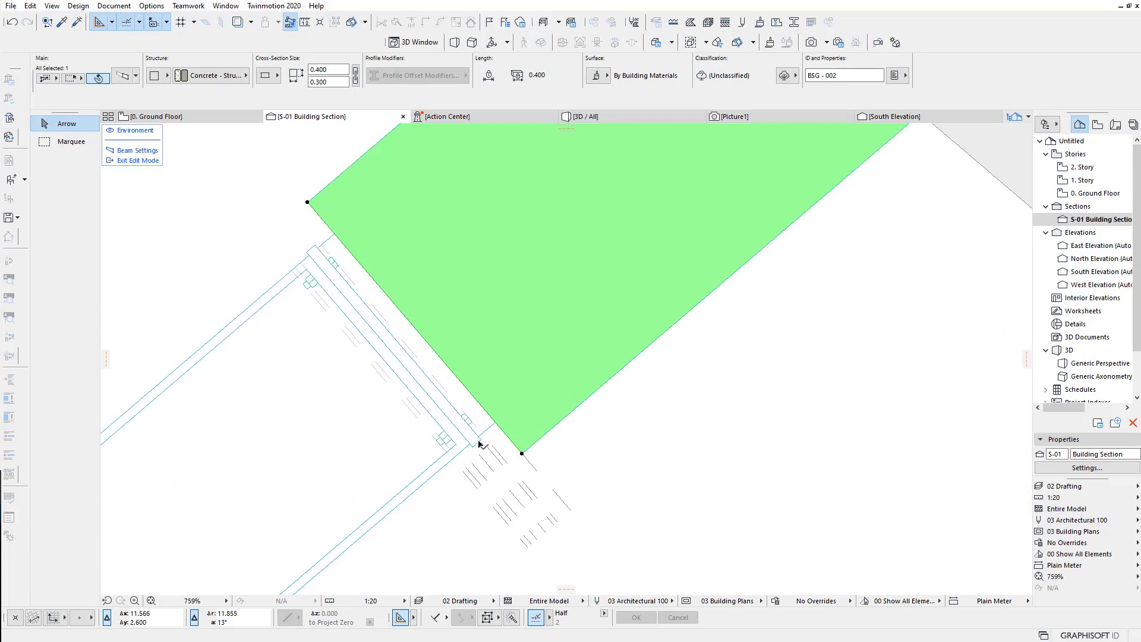
click(486, 429)
scroll(486, 429, up, 4)
drag(461, 411, 452, 467)
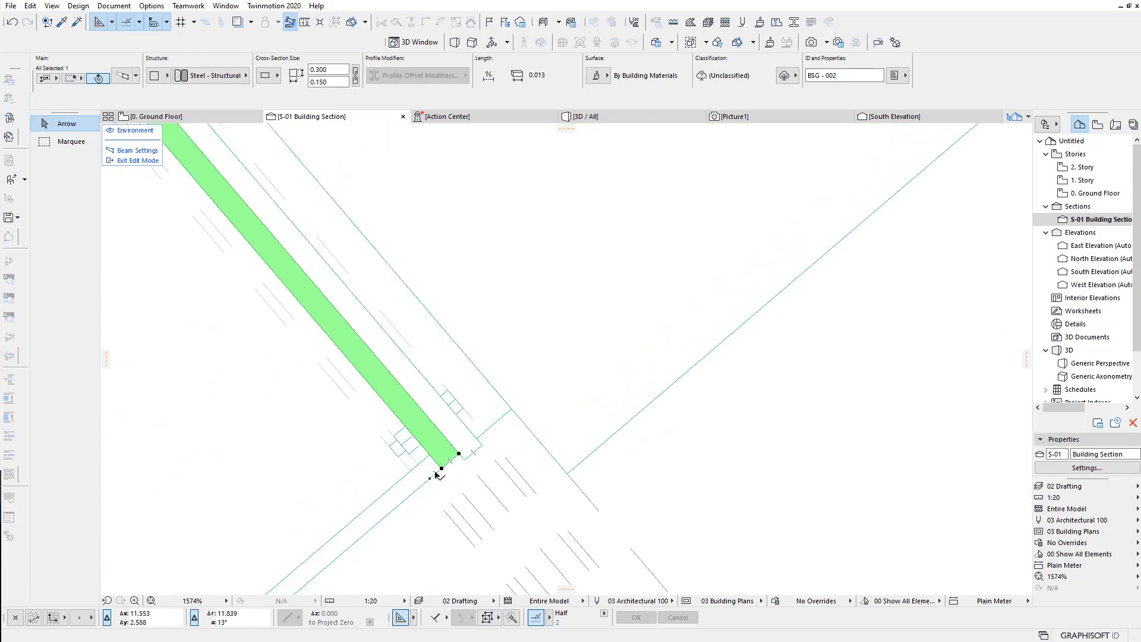
Step: Inspect the thin nut and screw profile segments at the left beam's upper joint and leave edit mode
click(433, 475)
click(425, 483)
click(424, 482)
scroll(454, 492, down, 2)
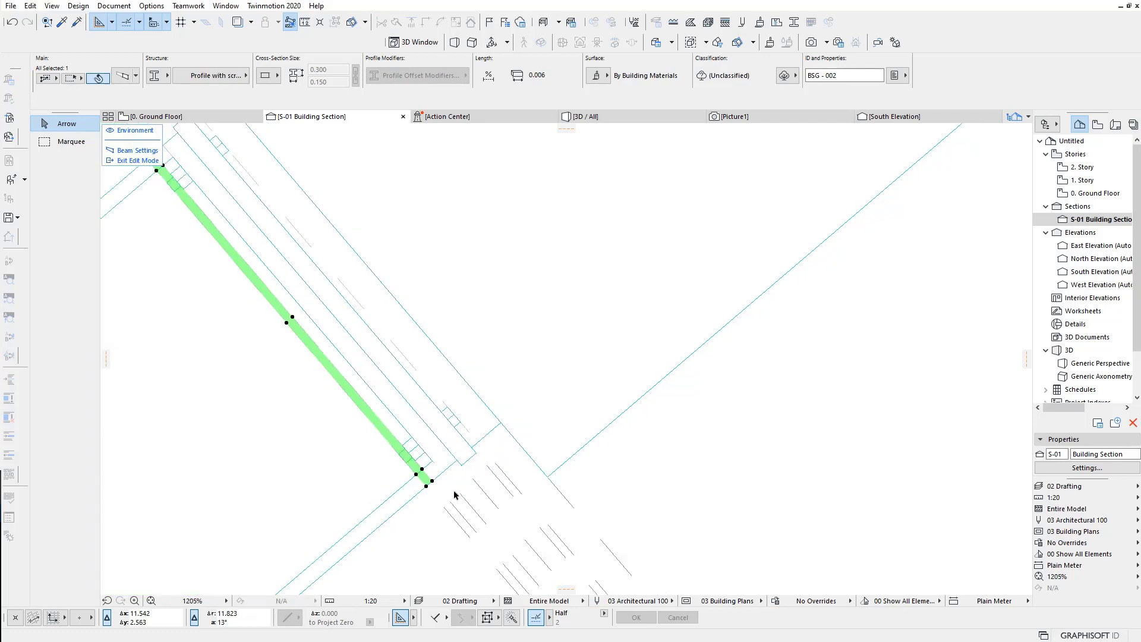
scroll(454, 495, down, 2)
click(606, 483)
scroll(601, 481, down, 2)
middle_drag(568, 503, 489, 479)
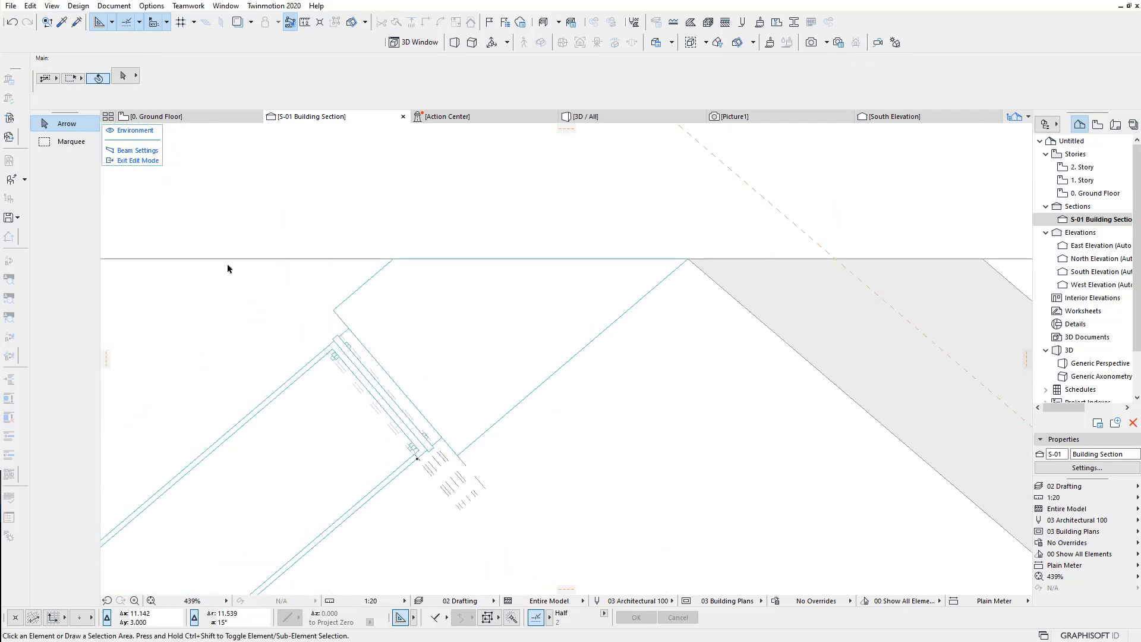
click(140, 164)
Step: Mirror a copy of the seven dashed lines at the left beam's upper joint about the vertical axis through the beams' meeting corner
scroll(512, 519, down, 2)
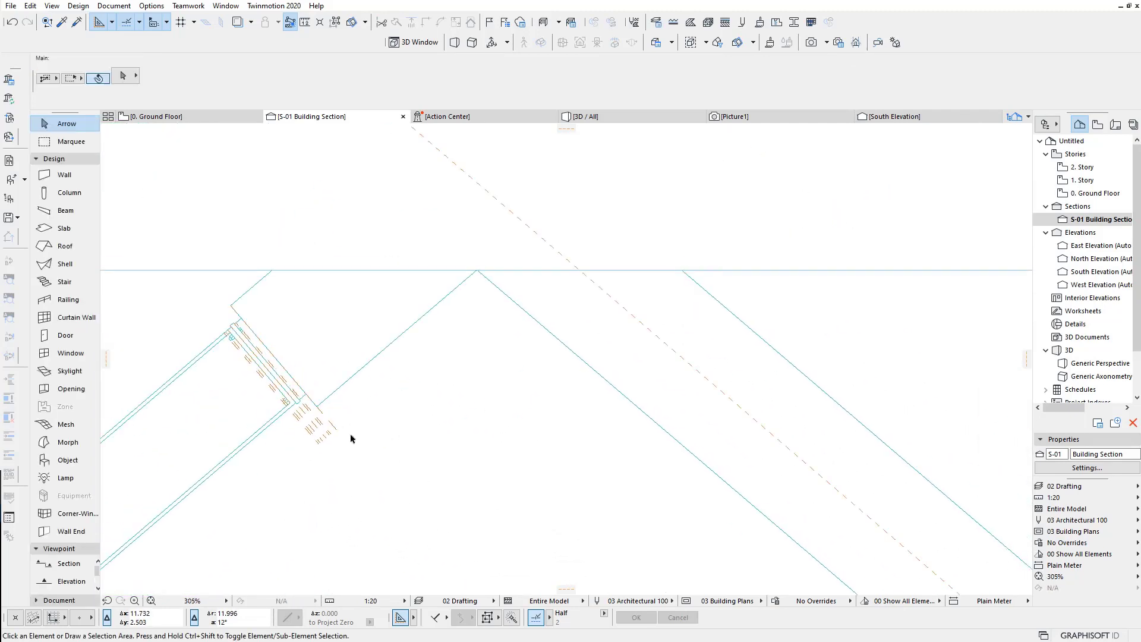
drag(351, 439, 310, 468)
right_click(424, 404)
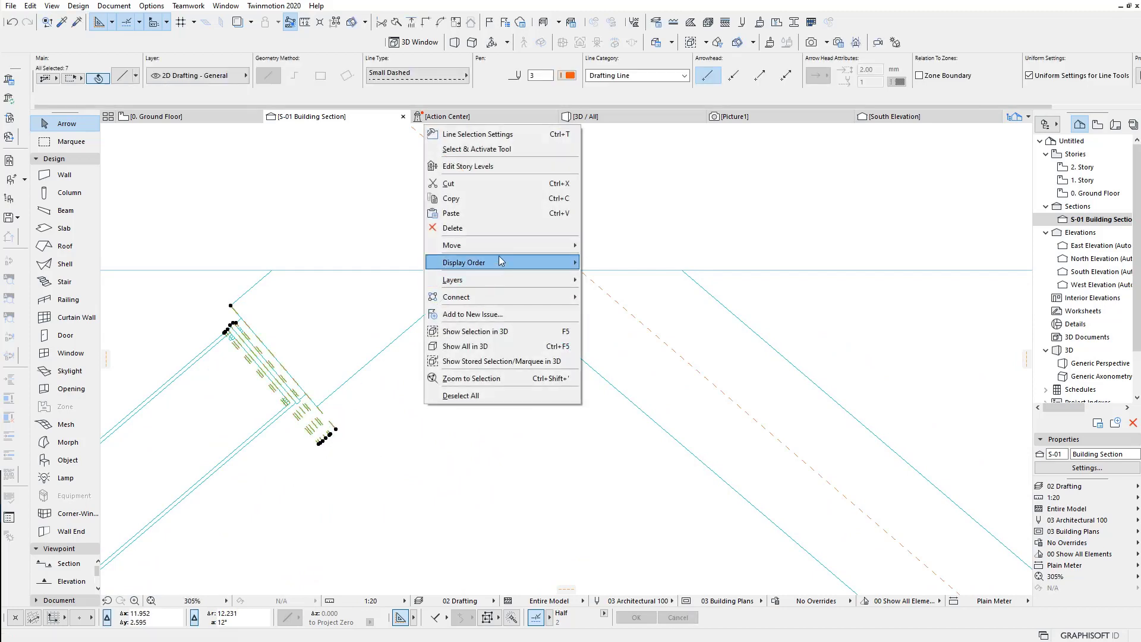
mouse_move(535, 245)
click(619, 339)
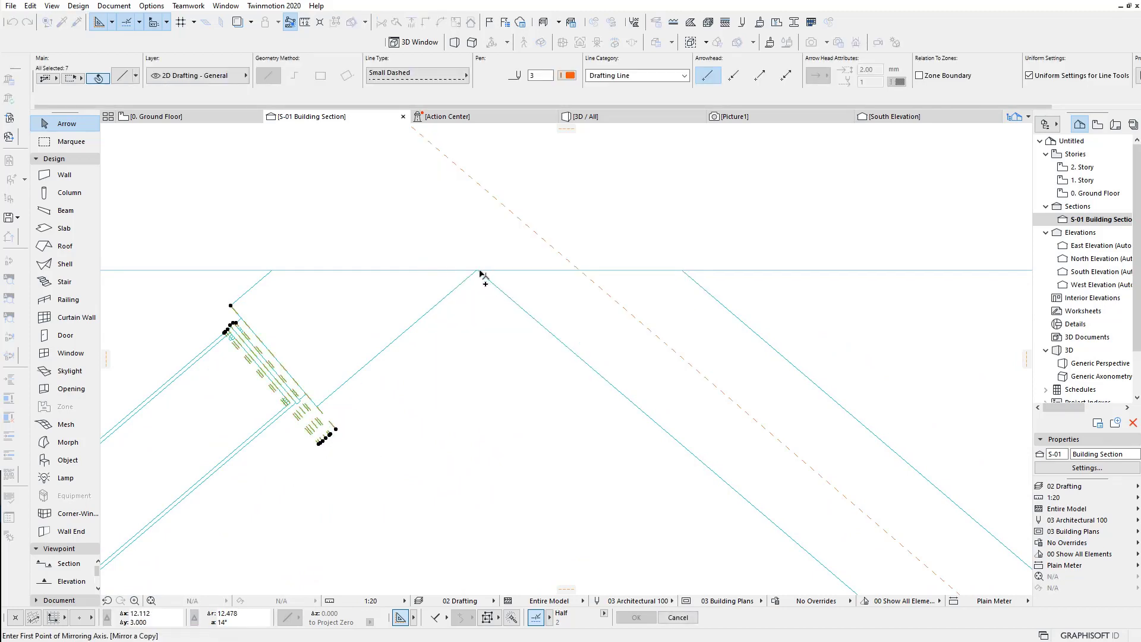
click(478, 390)
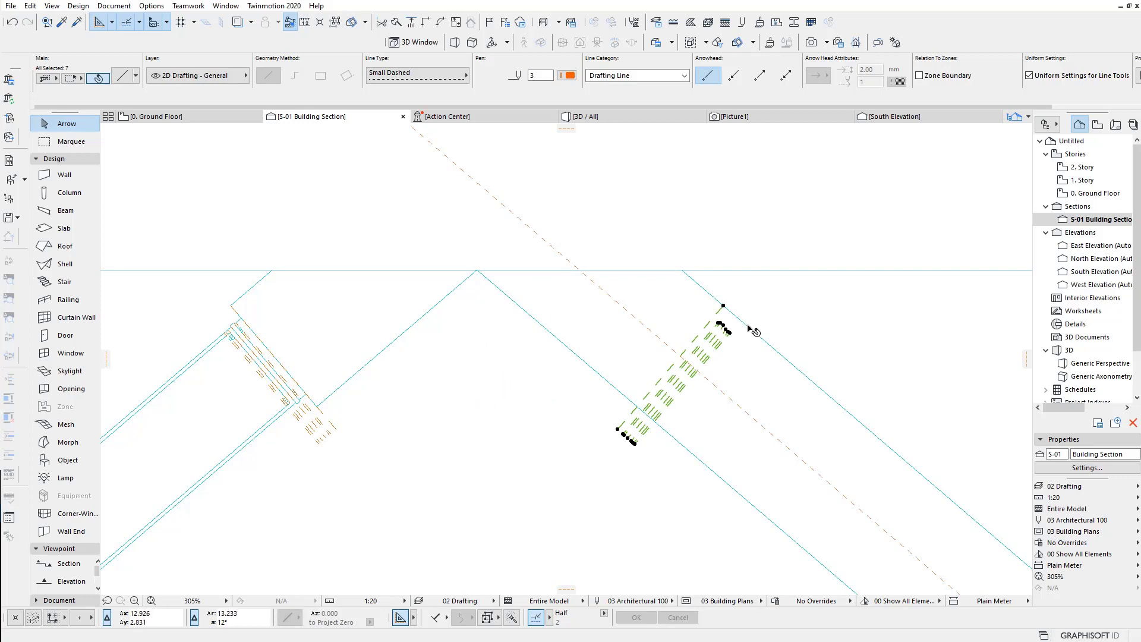
Step: Adjust the mirrored dashed lines to the upper edge of the right beam
scroll(753, 331, up, 2)
click(412, 24)
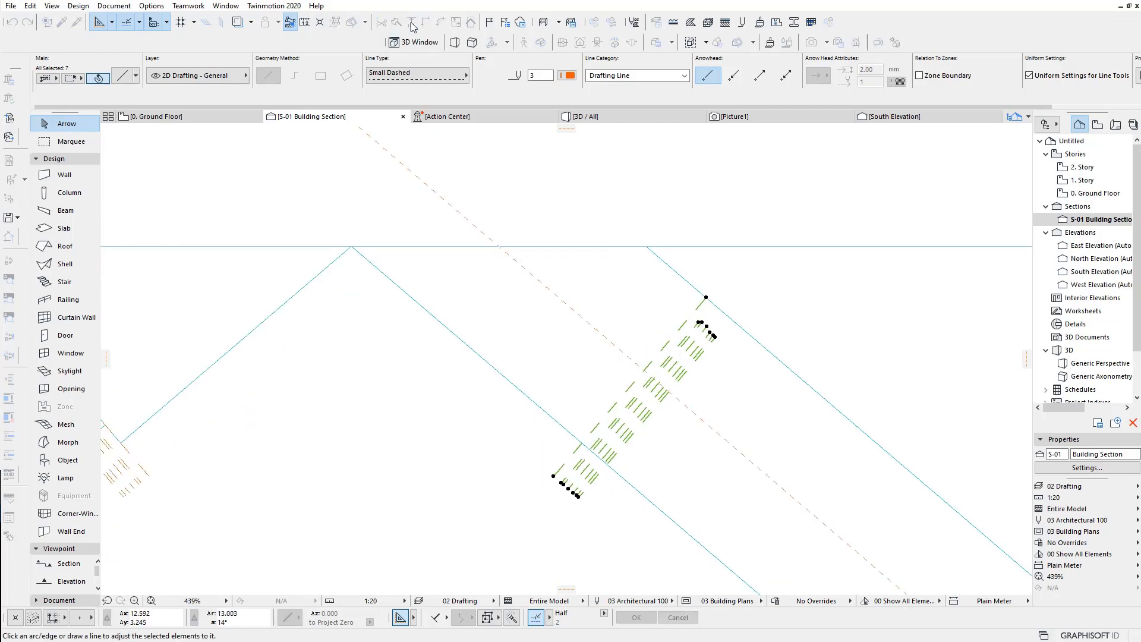
click(767, 349)
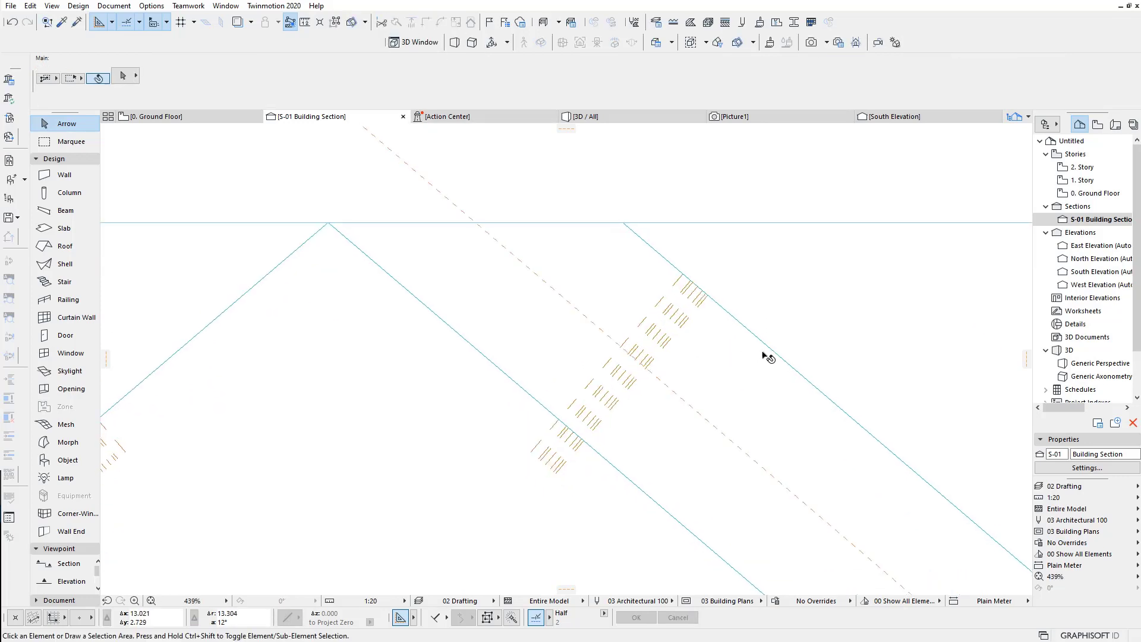
Step: Split the right concrete beam at the first mirrored dashed line, 0.400 m along its axis from the upper end
scroll(630, 346, up, 5)
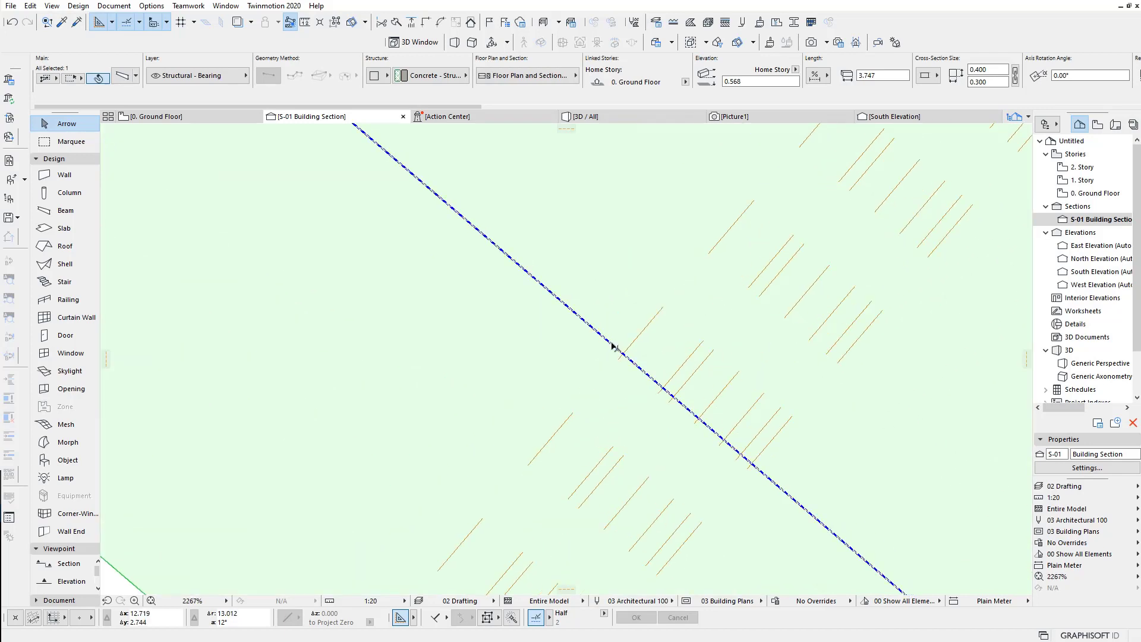
click(611, 343)
click(718, 404)
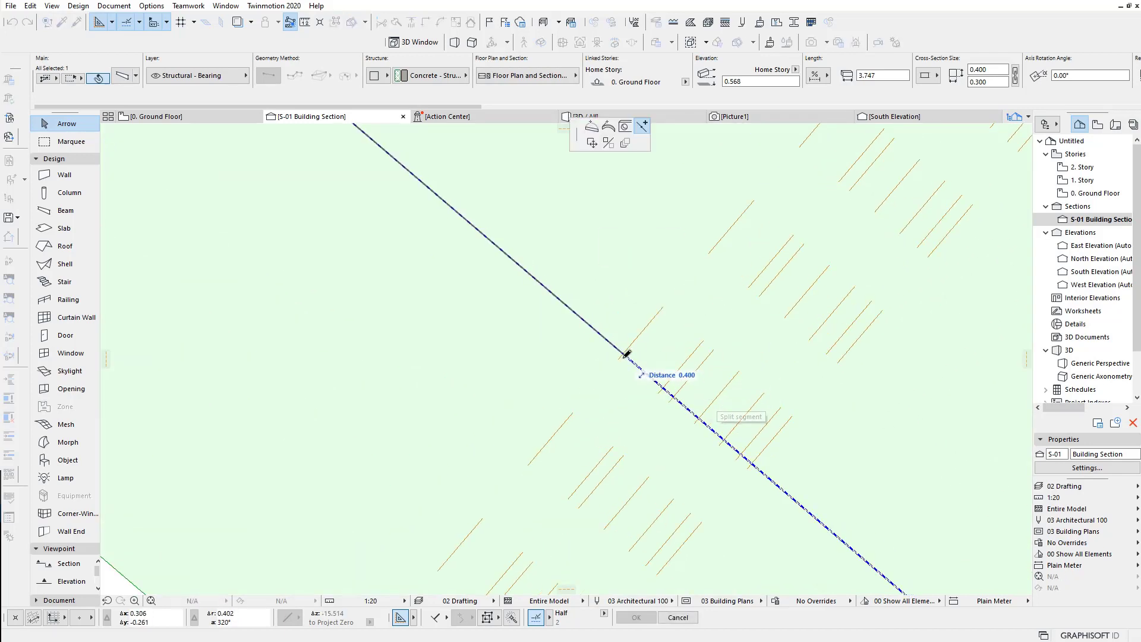
click(626, 351)
scroll(675, 374, down, 5)
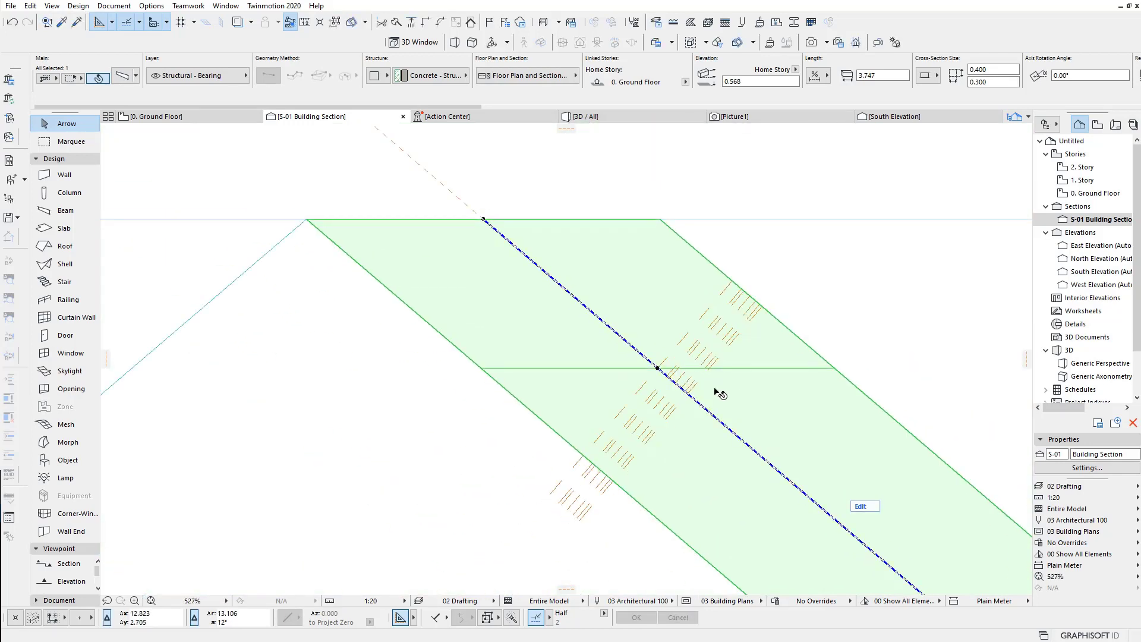
Step: Rotate the new segment join on the right beam to align with the first dashed line
click(658, 370)
click(764, 427)
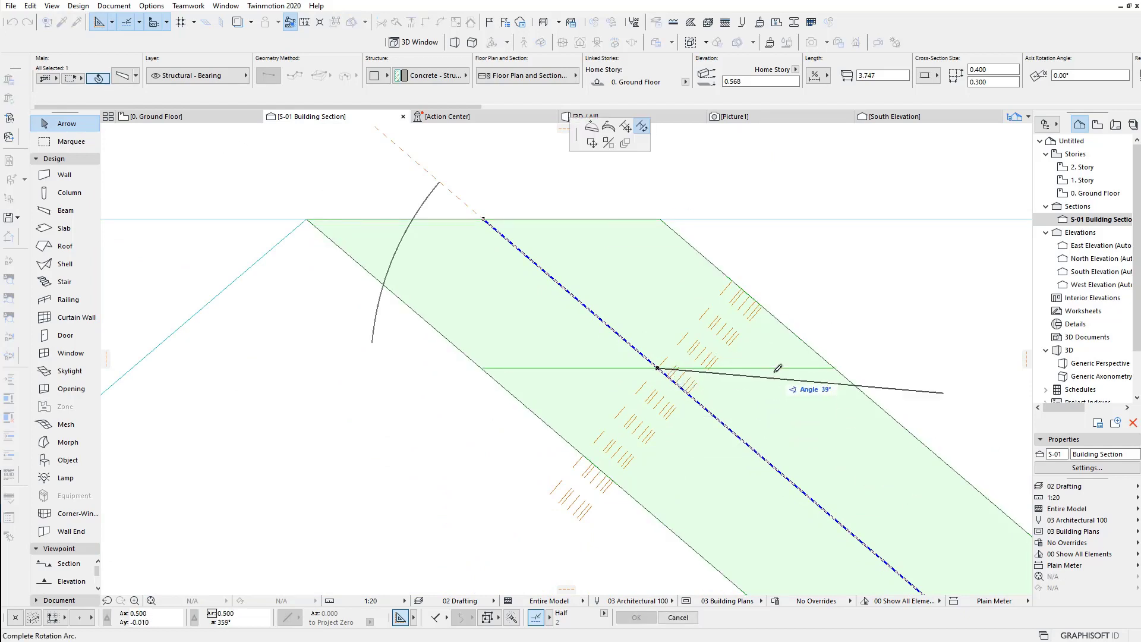
click(737, 277)
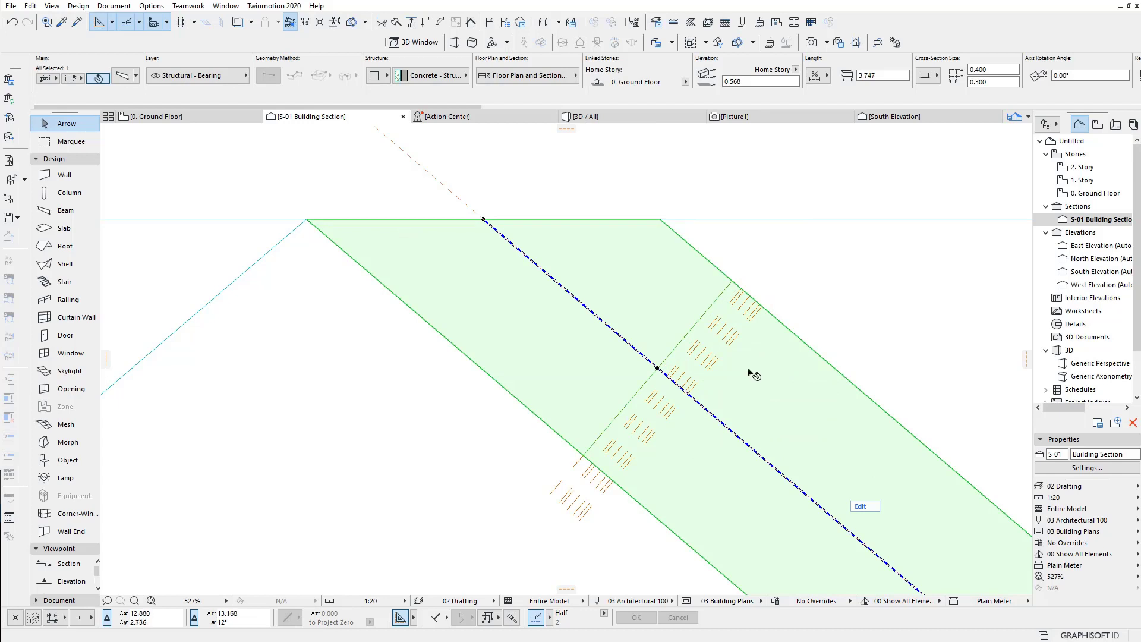
Step: Split the right beam at each remaining dashed line below the first join, starting with a 0.021 m segment
scroll(669, 375, up, 5)
click(662, 323)
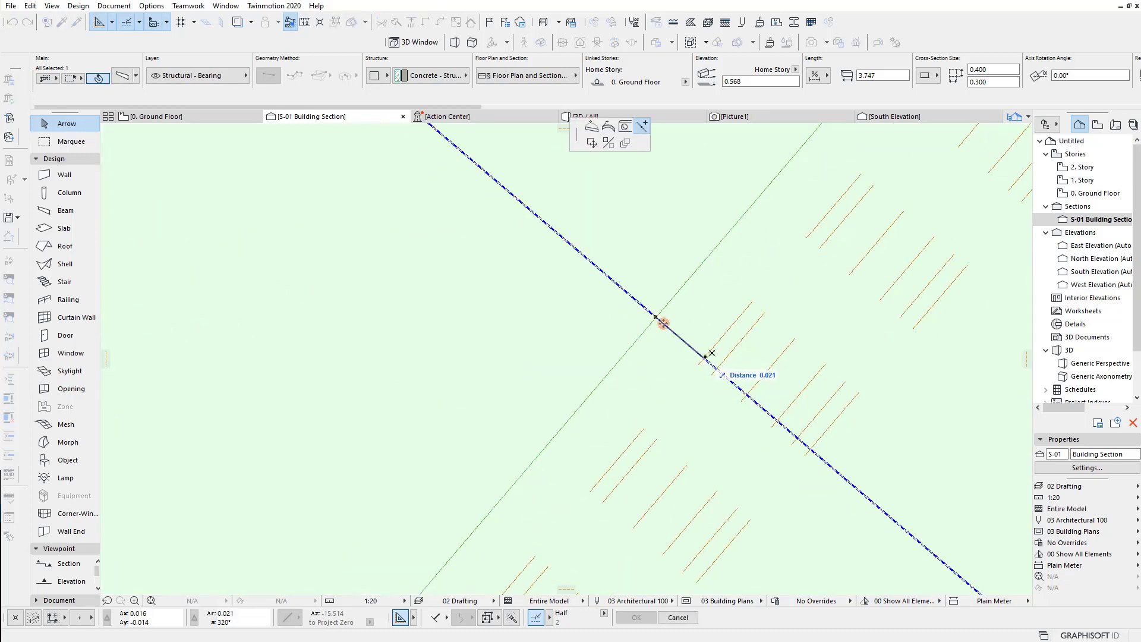
scroll(724, 382, up, 3)
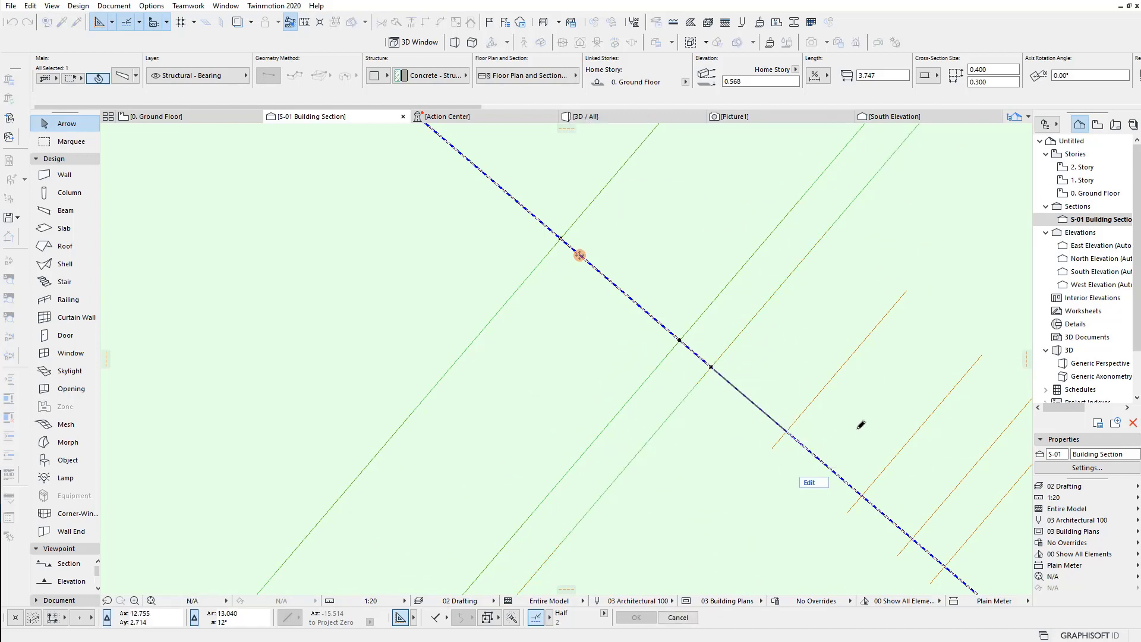
middle_drag(861, 427, 540, 275)
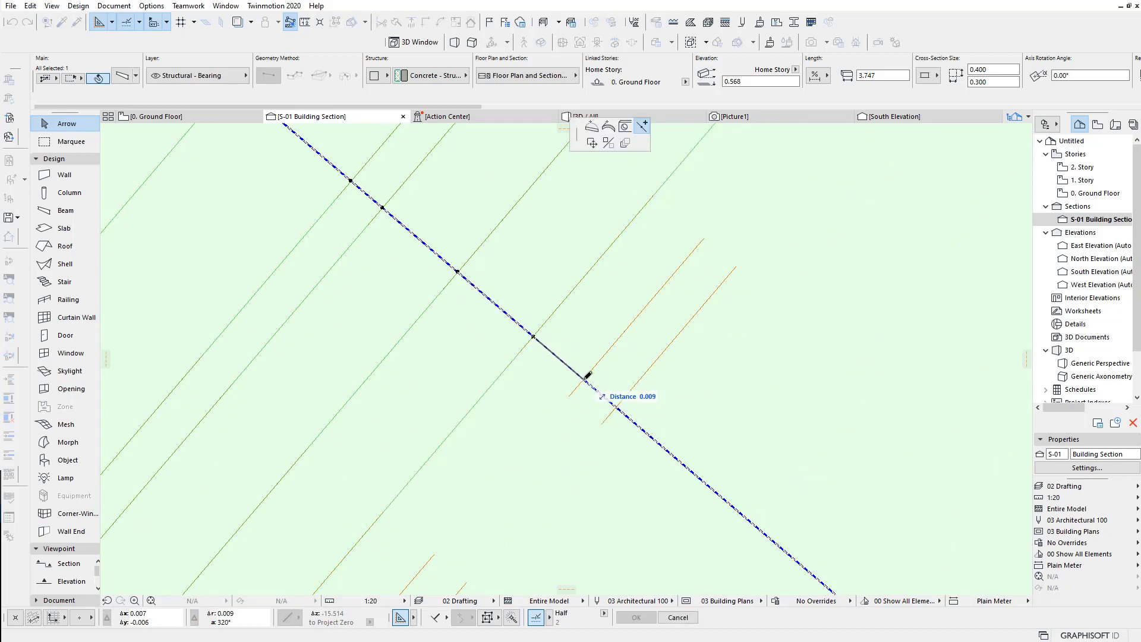
click(623, 404)
scroll(586, 357, down, 5)
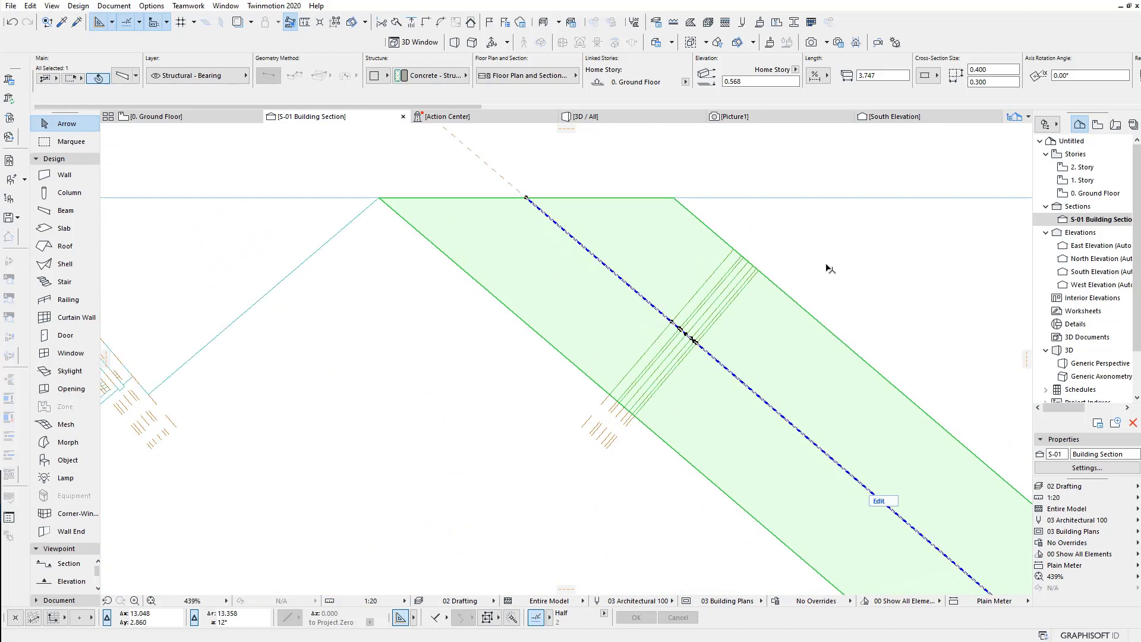
click(830, 269)
Step: Mirror a copy of the seven dashed lines at the left beam's upper joint across an axis running crosswise over the beam
scroll(653, 378, down, 5)
scroll(476, 397, up, 4)
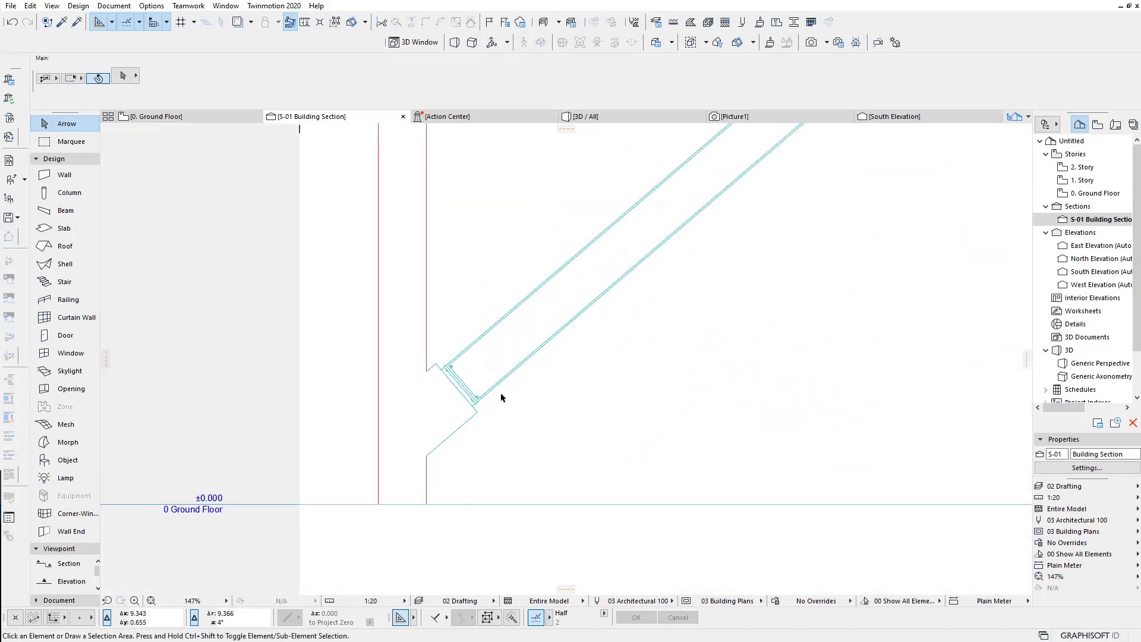
scroll(502, 397, down, 4)
scroll(721, 301, up, 6)
drag(726, 302, 664, 342)
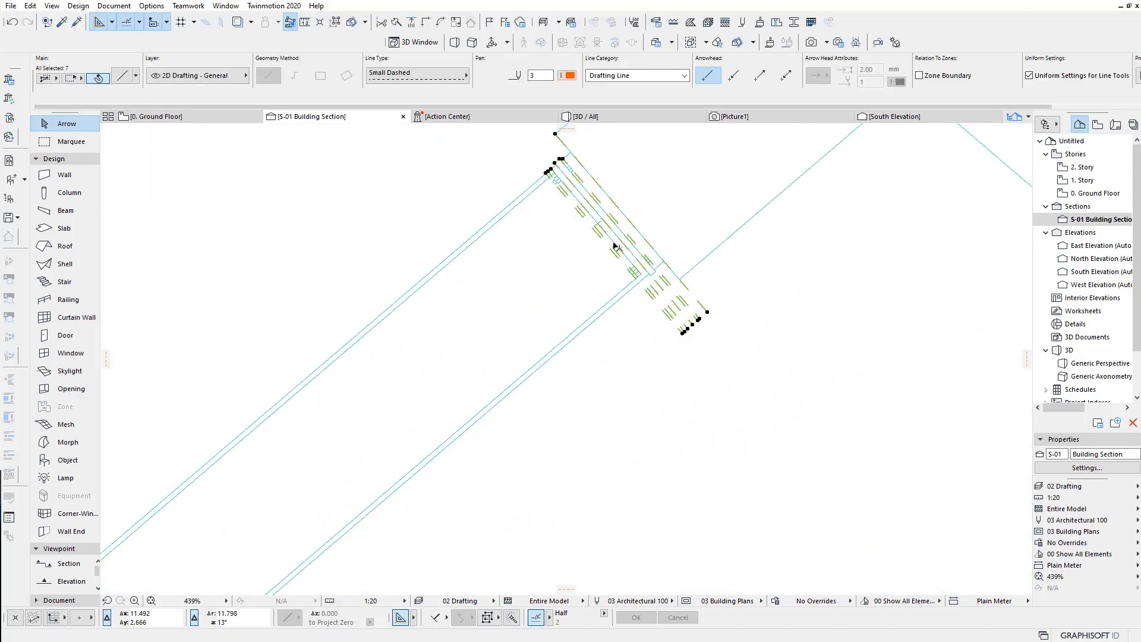
right_click(481, 314)
key(Escape)
right_click(644, 362)
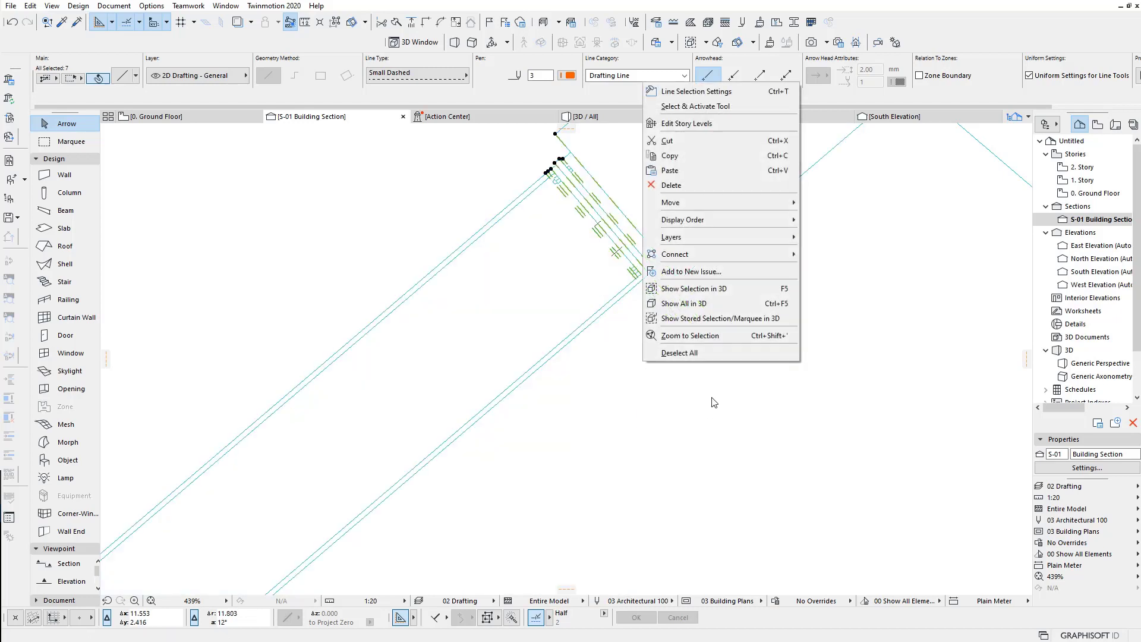
mouse_move(729, 202)
click(837, 294)
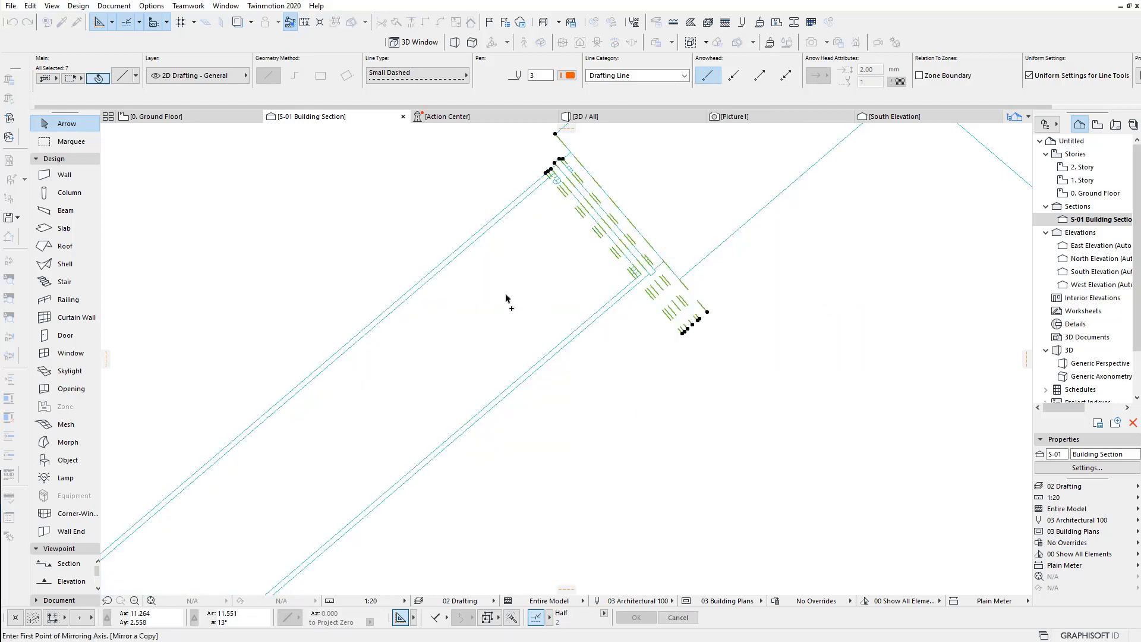
click(457, 250)
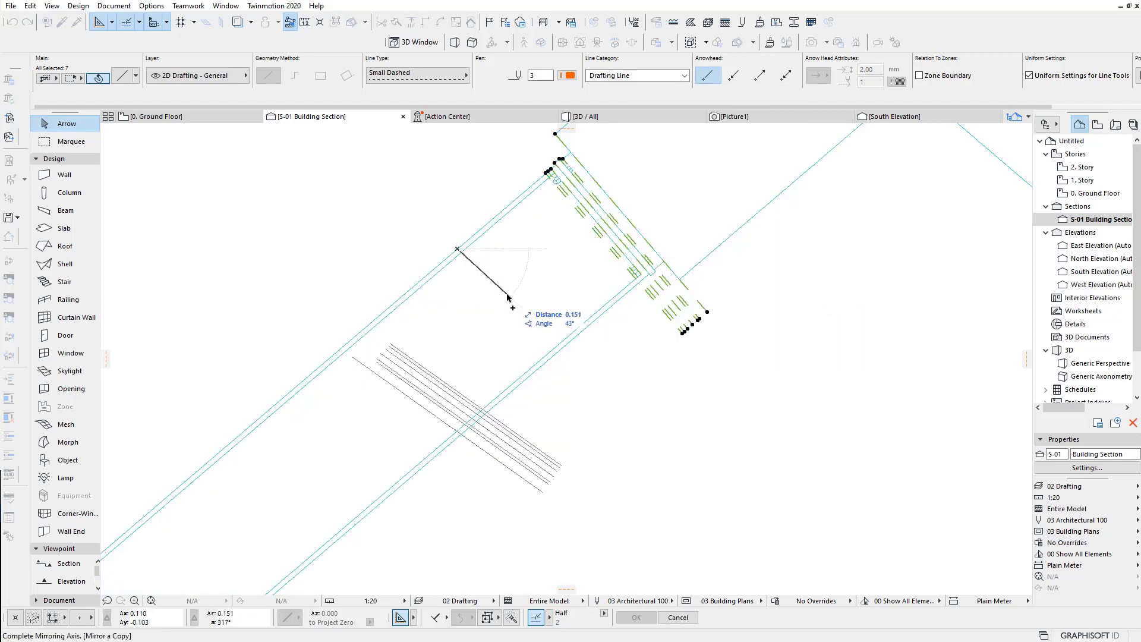
click(553, 359)
Step: Move the mirrored dashed lines down to the left beam's lower joint, matching the corner of its concrete end segment
middle_drag(519, 415, 588, 324)
right_click(369, 245)
mouse_move(420, 364)
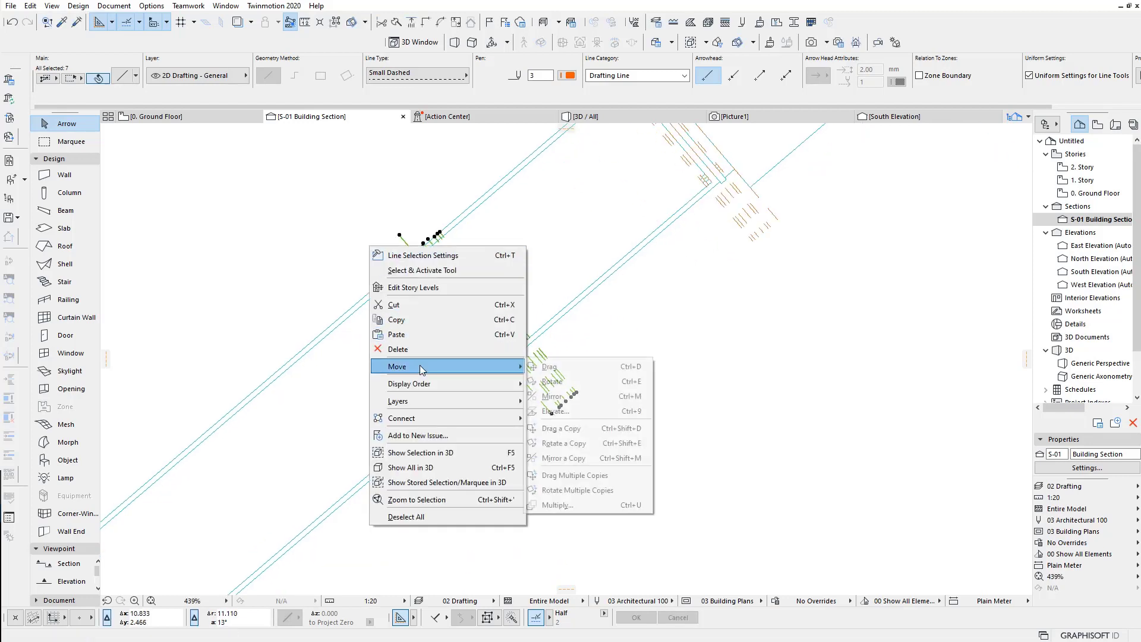
click(553, 367)
click(399, 236)
scroll(498, 357, down, 4)
middle_drag(484, 416, 701, 233)
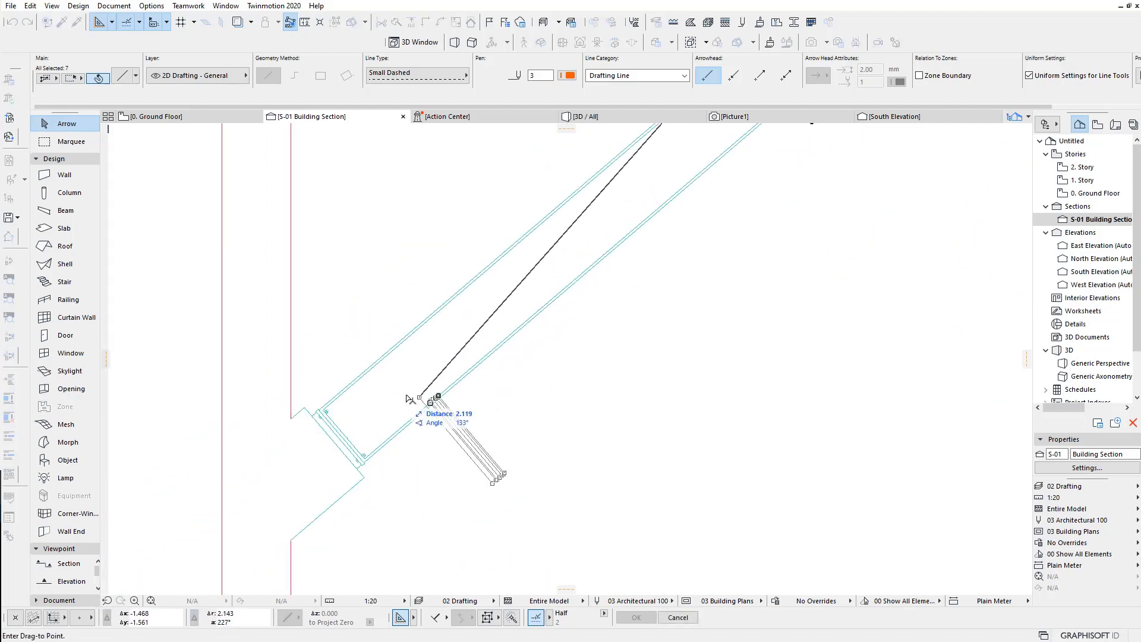
scroll(315, 410, up, 5)
click(293, 381)
Step: Mirror a copy of the seven dashed lines from the left beam's lower joint onto the right beam's lower end
scroll(581, 428, down, 6)
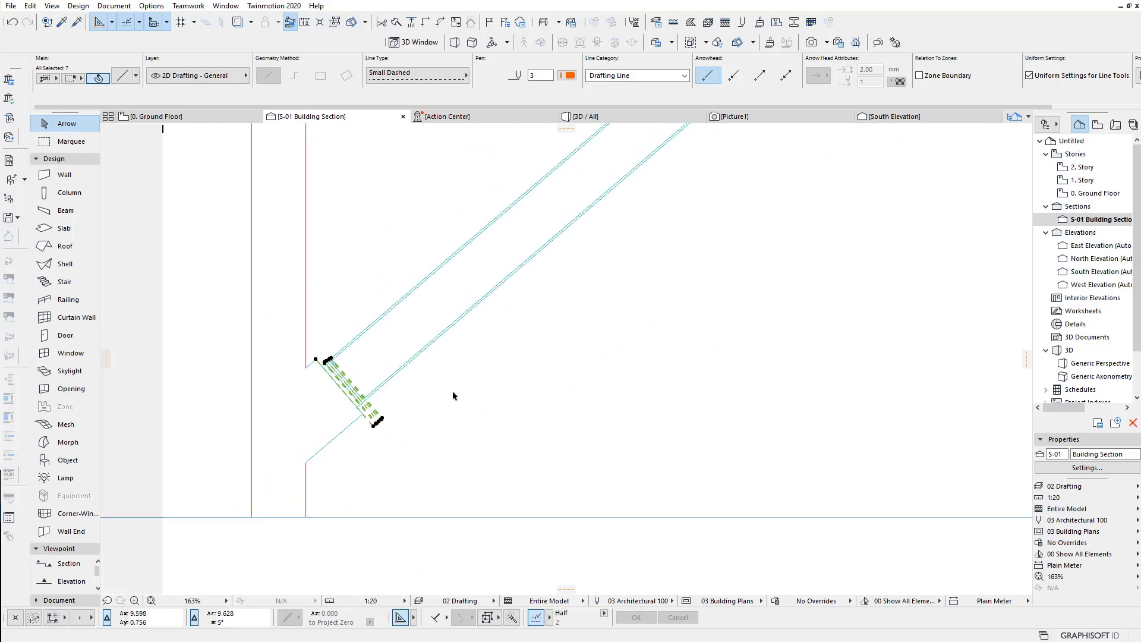
right_click(496, 389)
mouse_move(532, 230)
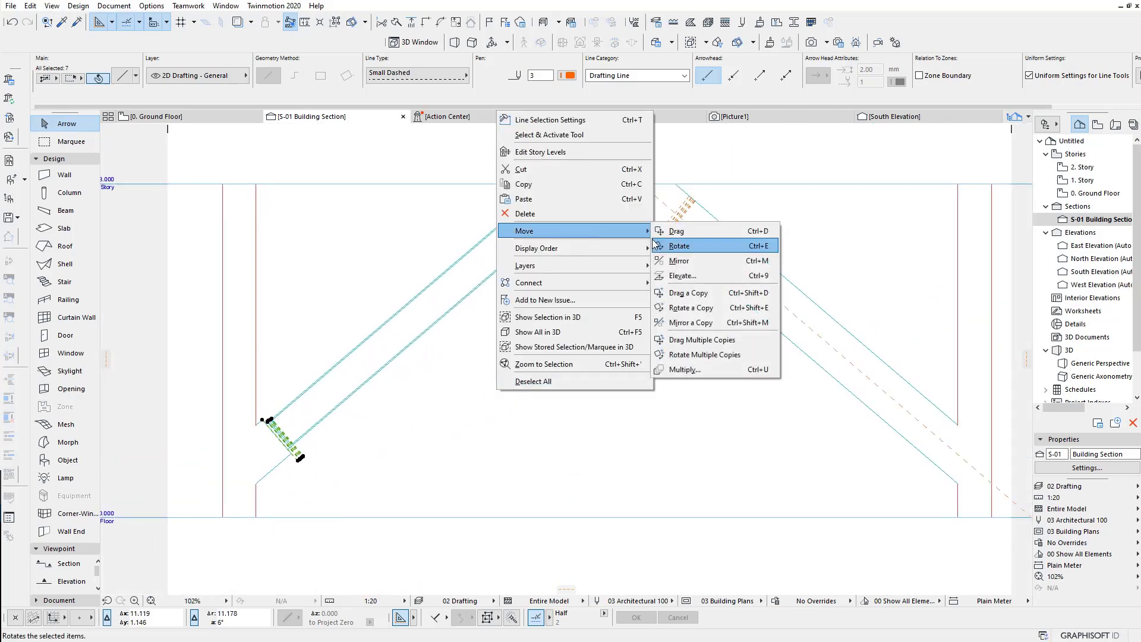
click(690, 324)
click(607, 373)
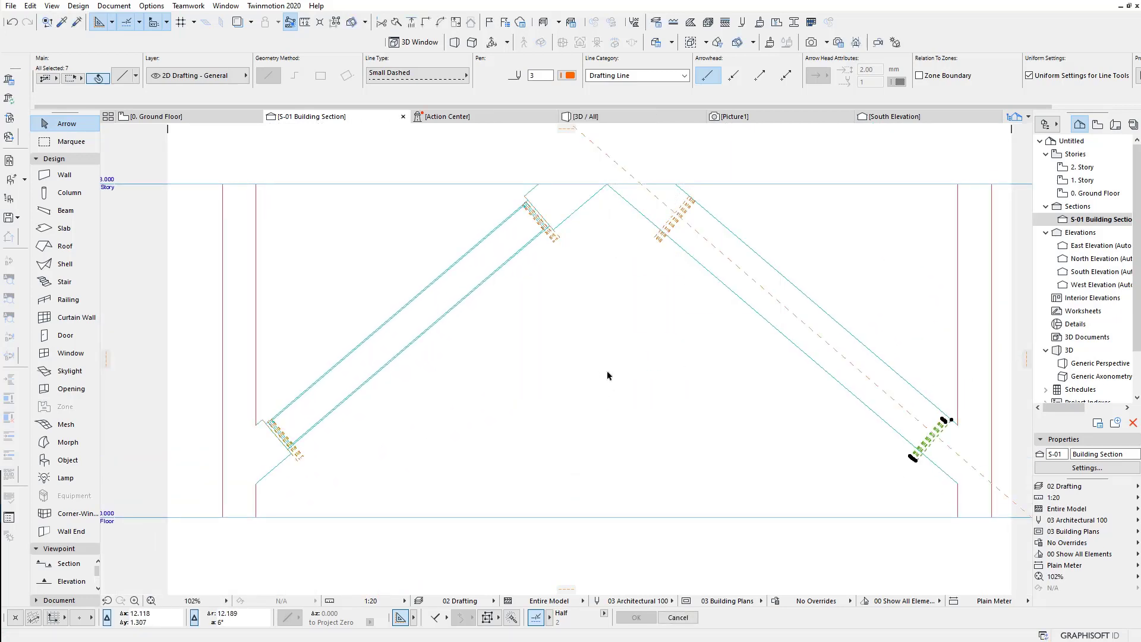
middle_drag(704, 383, 496, 375)
Step: Adjust the mirrored dashed lines to the upper edge of the right beam
click(412, 26)
scroll(748, 446, up, 6)
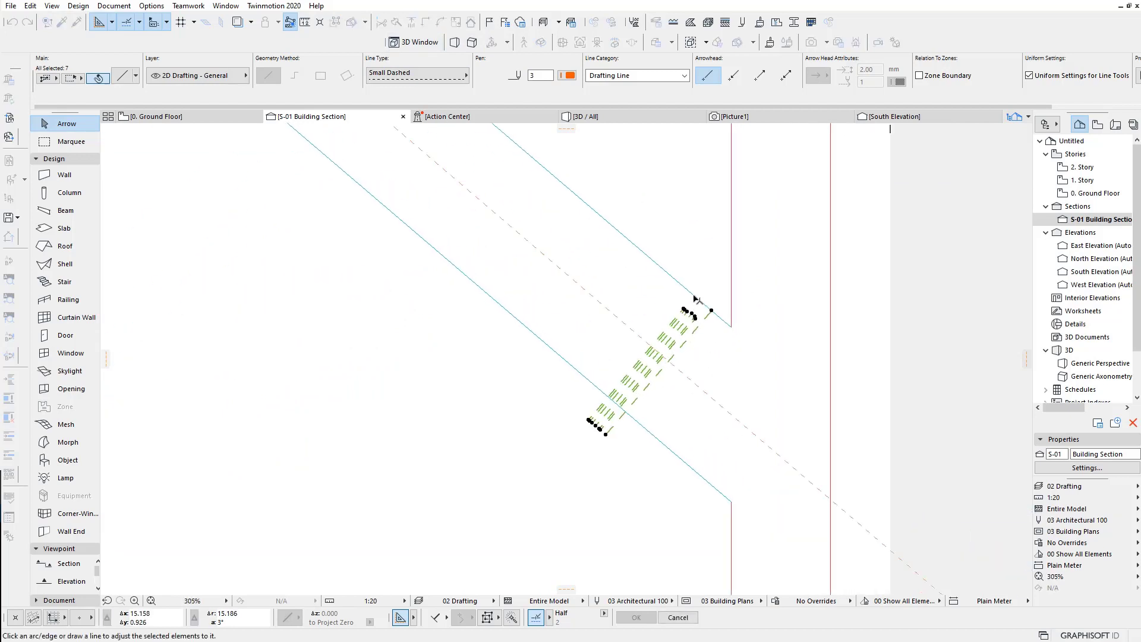
click(696, 296)
click(543, 427)
Step: Select the right beam and split it at the lowest dashed line near its lower end
scroll(654, 433, up, 4)
click(659, 445)
scroll(667, 247, up, 5)
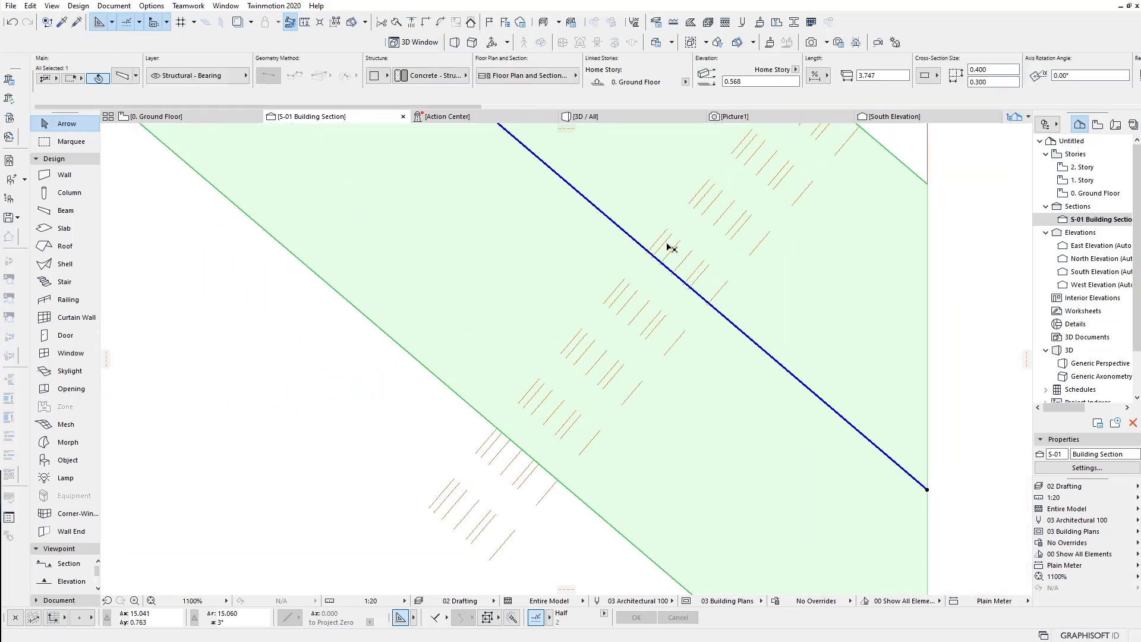
click(742, 378)
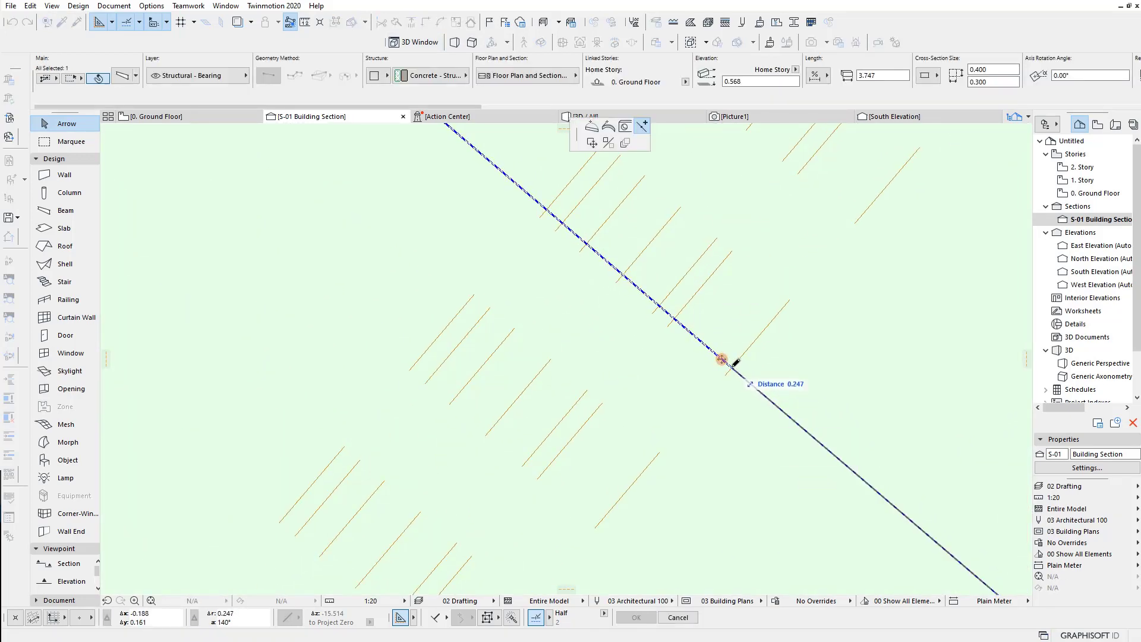
click(732, 366)
Step: Split the right beam at the next four dashed lines above the lowest join
scroll(732, 367, down, 4)
scroll(711, 354, up, 5)
click(763, 401)
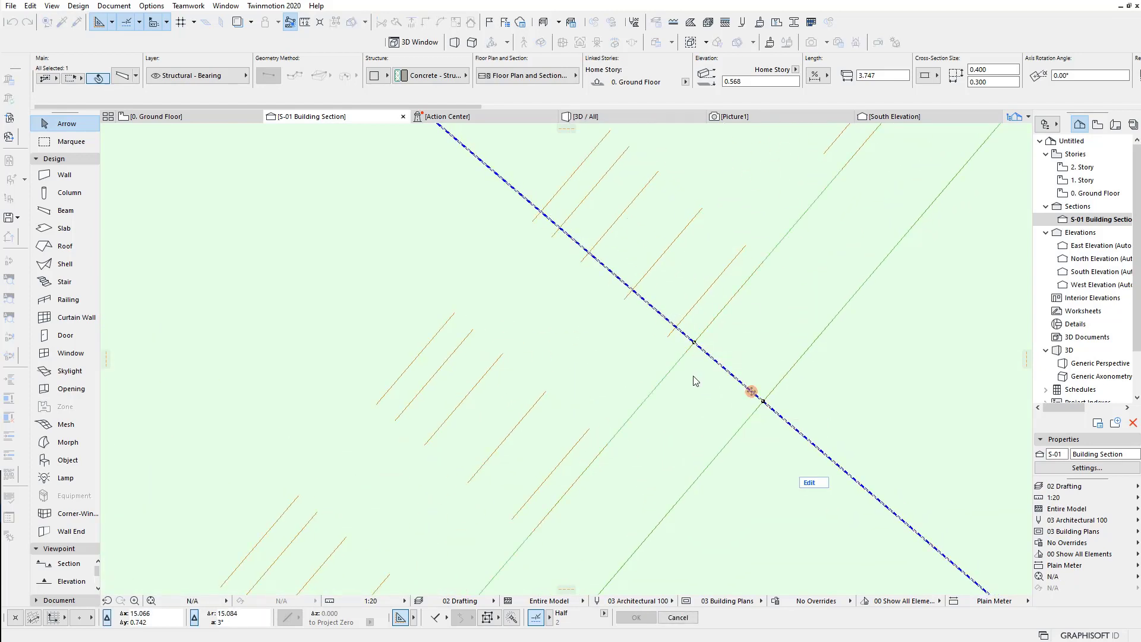
click(676, 327)
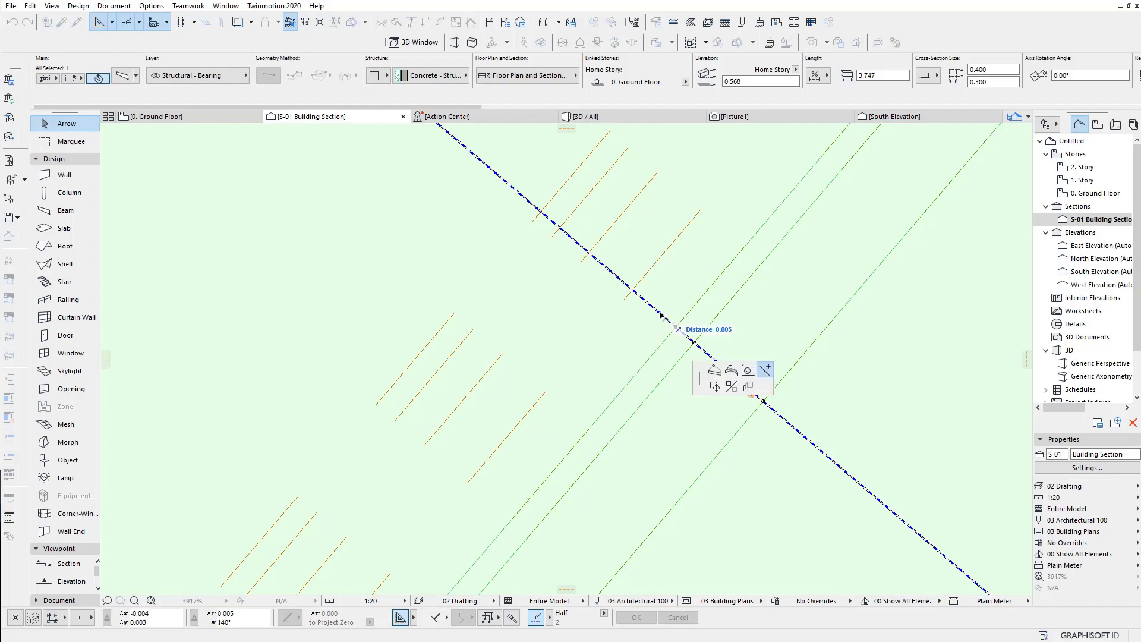
click(632, 289)
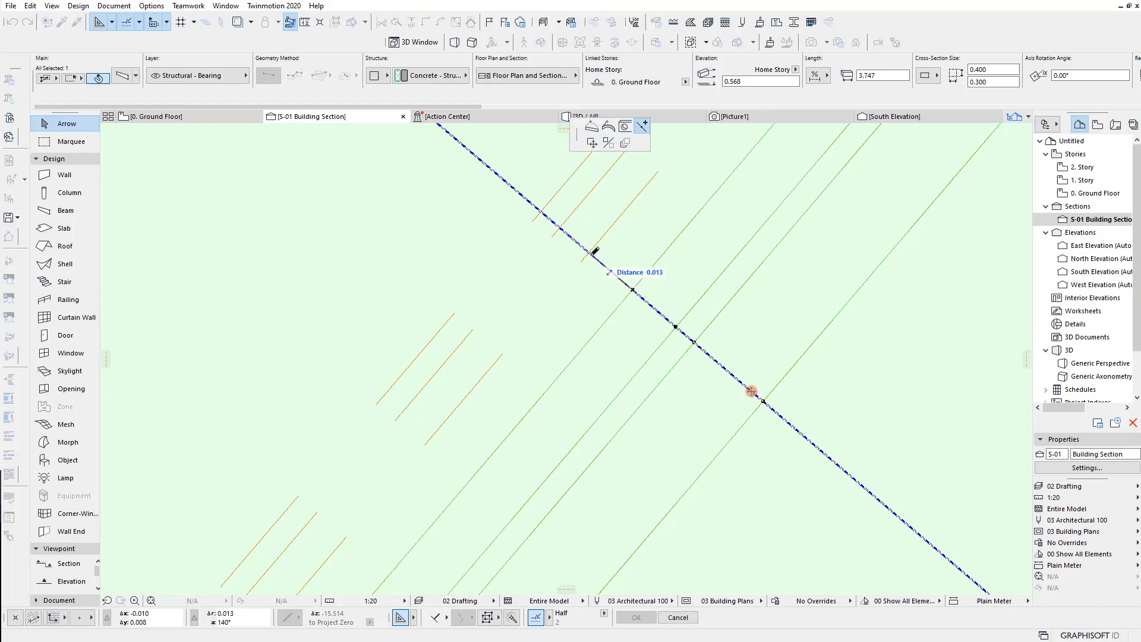
click(751, 391)
Step: Move the slightly misplaced fifth join from the beam's lower end exactly onto its dashed line
scroll(600, 231, up, 3)
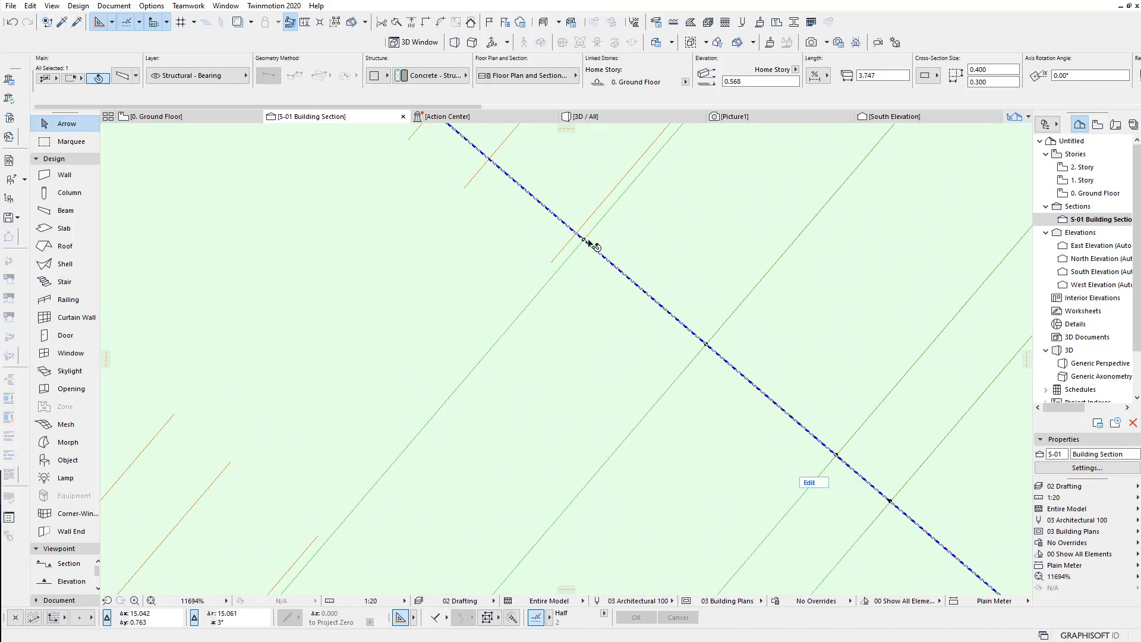
click(585, 241)
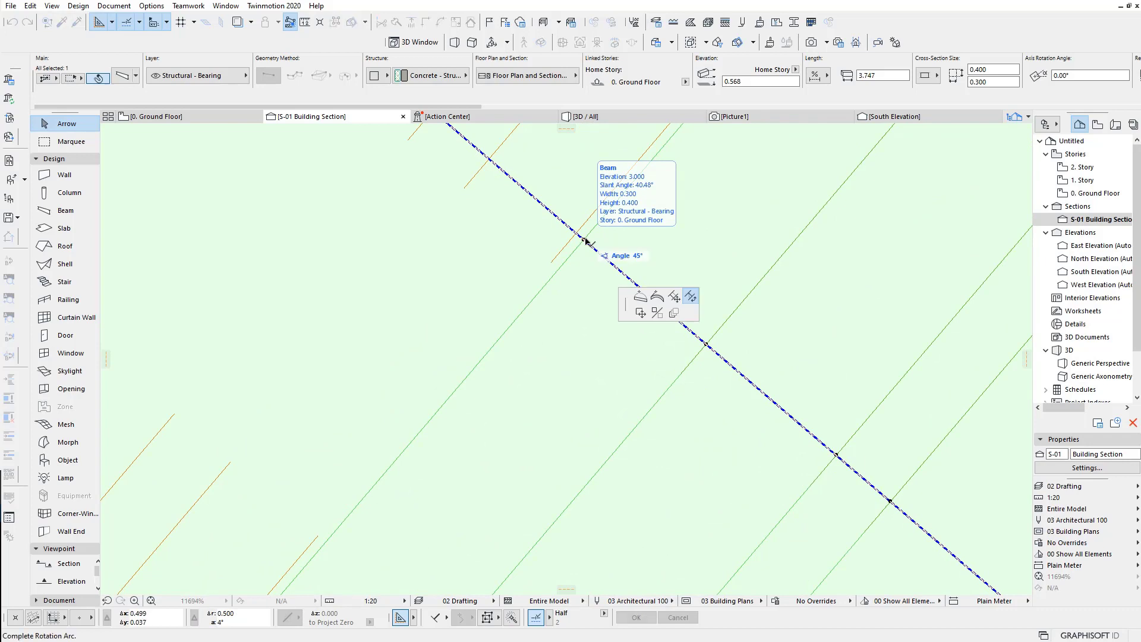
click(675, 297)
click(581, 230)
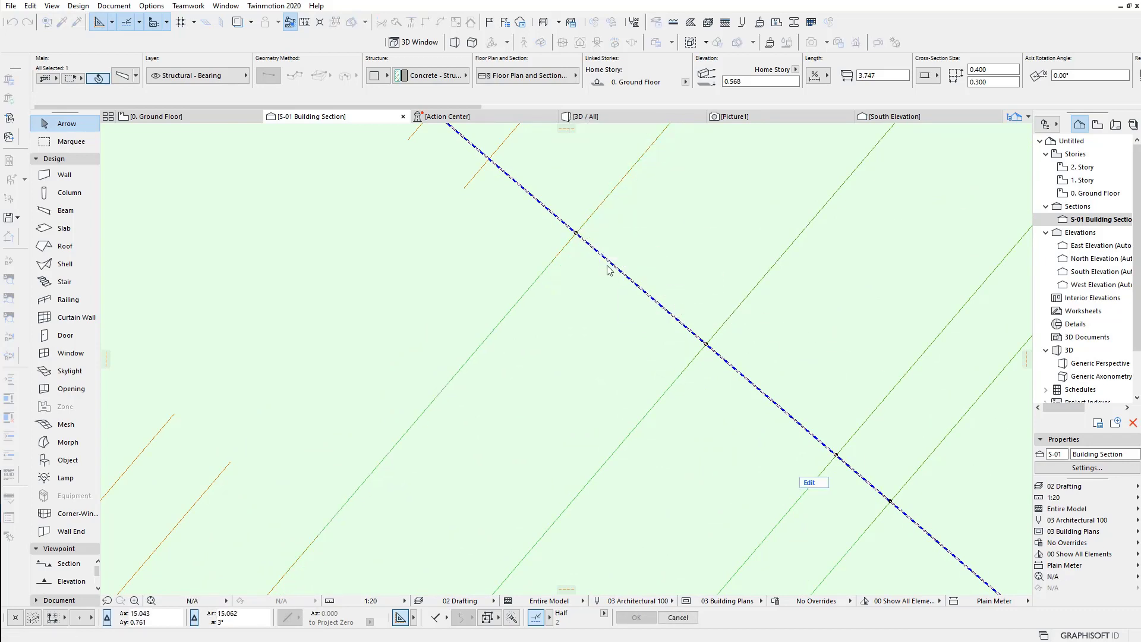
Step: Split the right beam at the two remaining dashed lines of the lower joint
scroll(588, 260, down, 2)
middle_drag(580, 245, 646, 351)
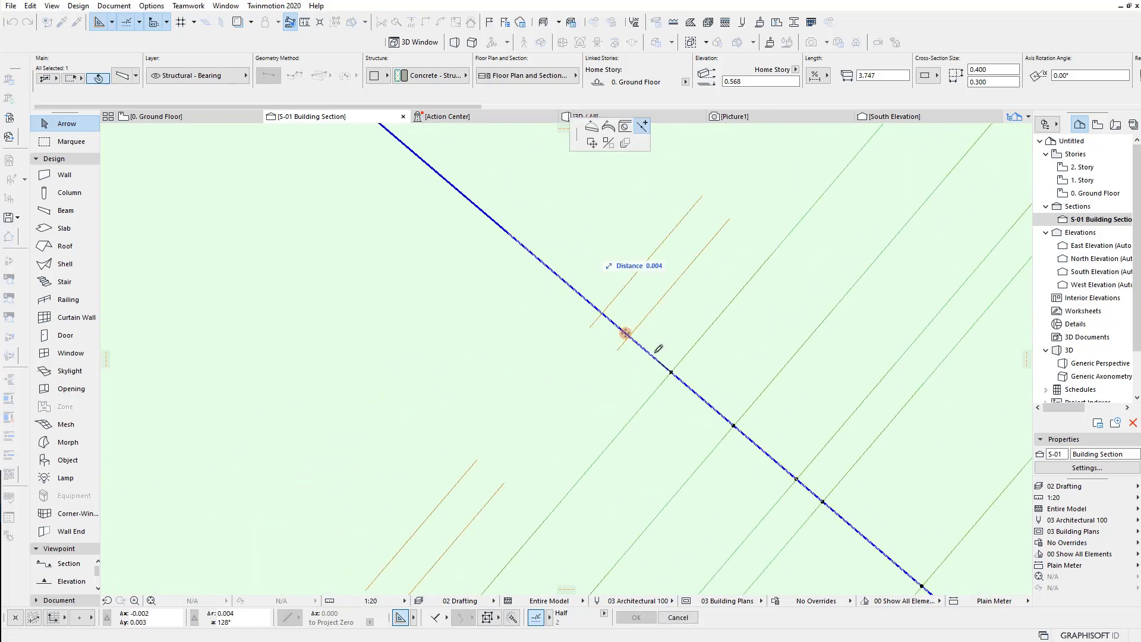
scroll(645, 350, up, 3)
click(608, 320)
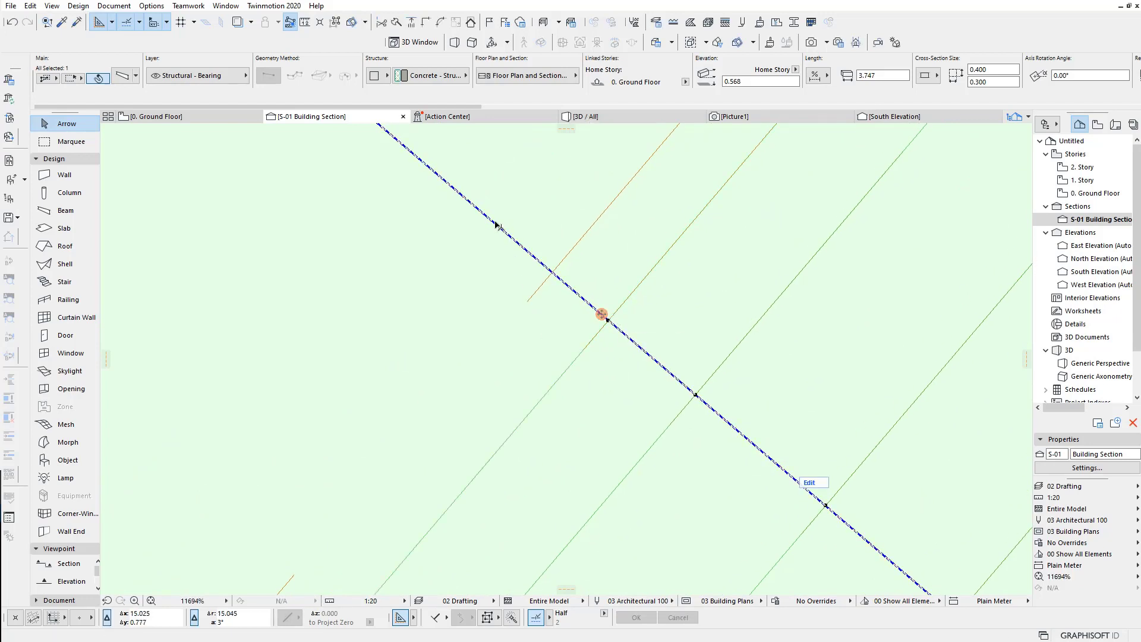
click(608, 320)
click(601, 279)
click(556, 267)
Step: Shift the uppermost join of the lower joint along the beam axis until it lies exactly on its dashed line
scroll(556, 270, up, 4)
click(537, 267)
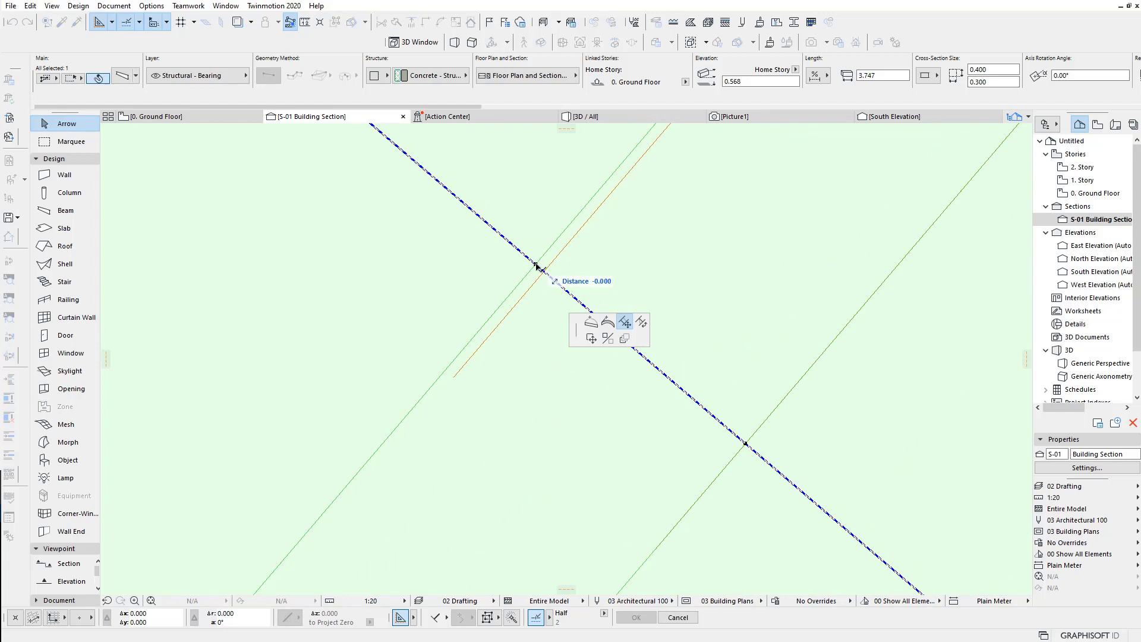
click(625, 323)
click(546, 273)
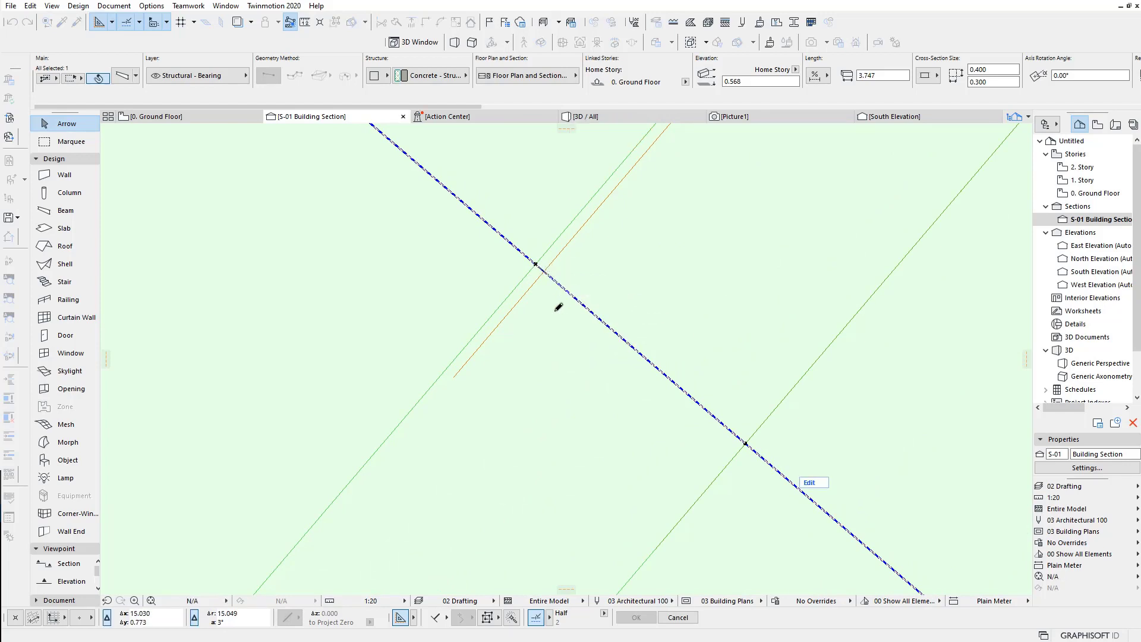
scroll(547, 272, up, 3)
click(540, 289)
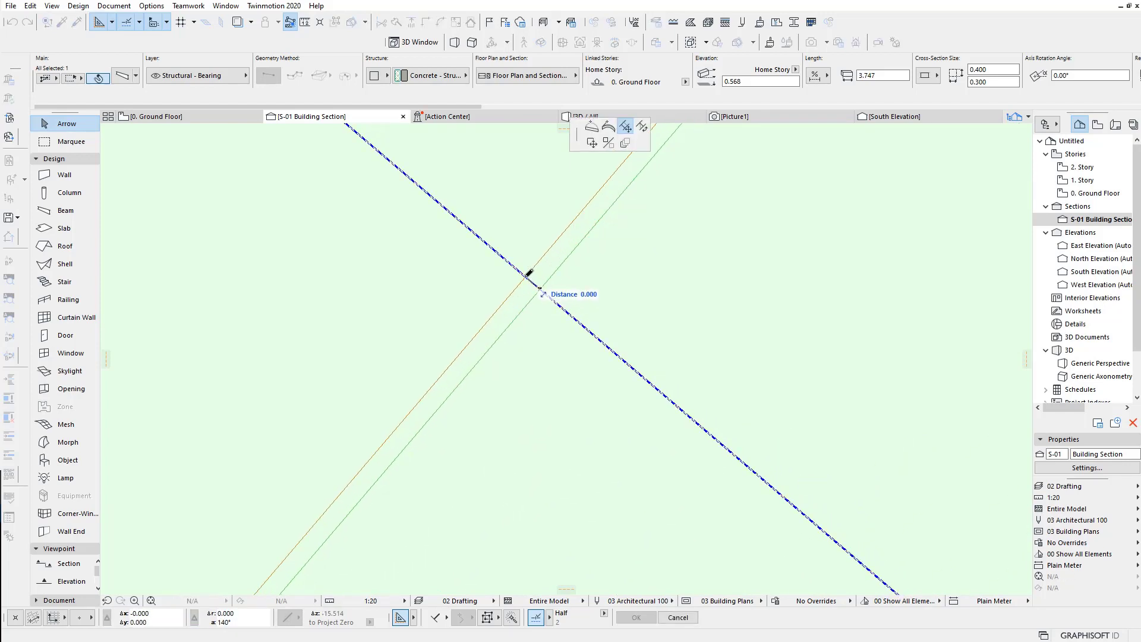
click(527, 277)
click(528, 282)
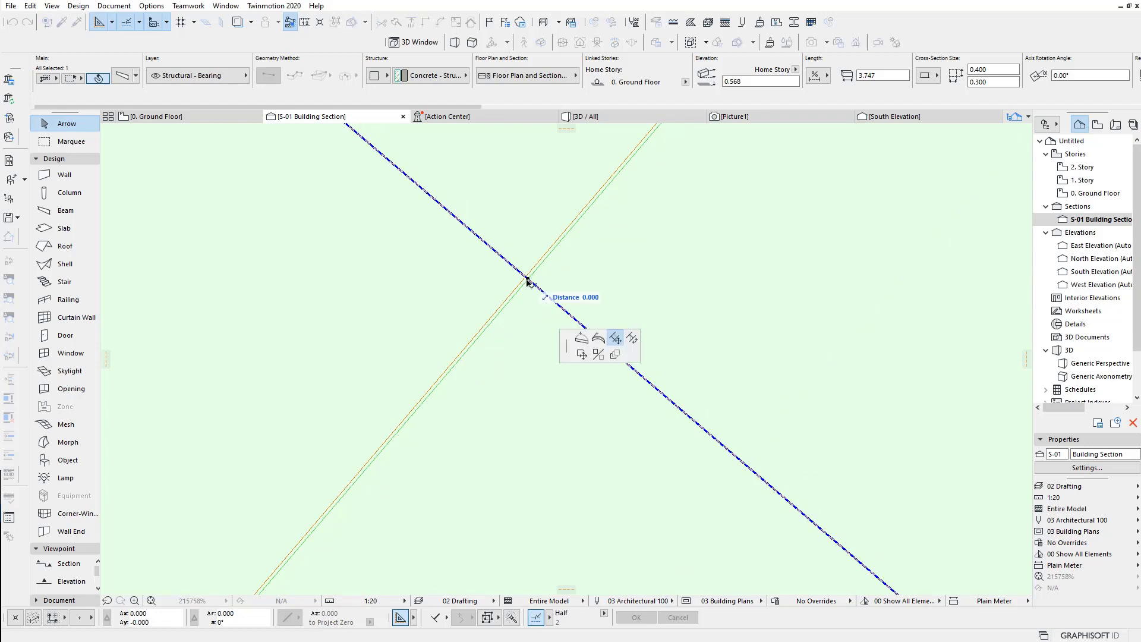
click(426, 193)
click(426, 193)
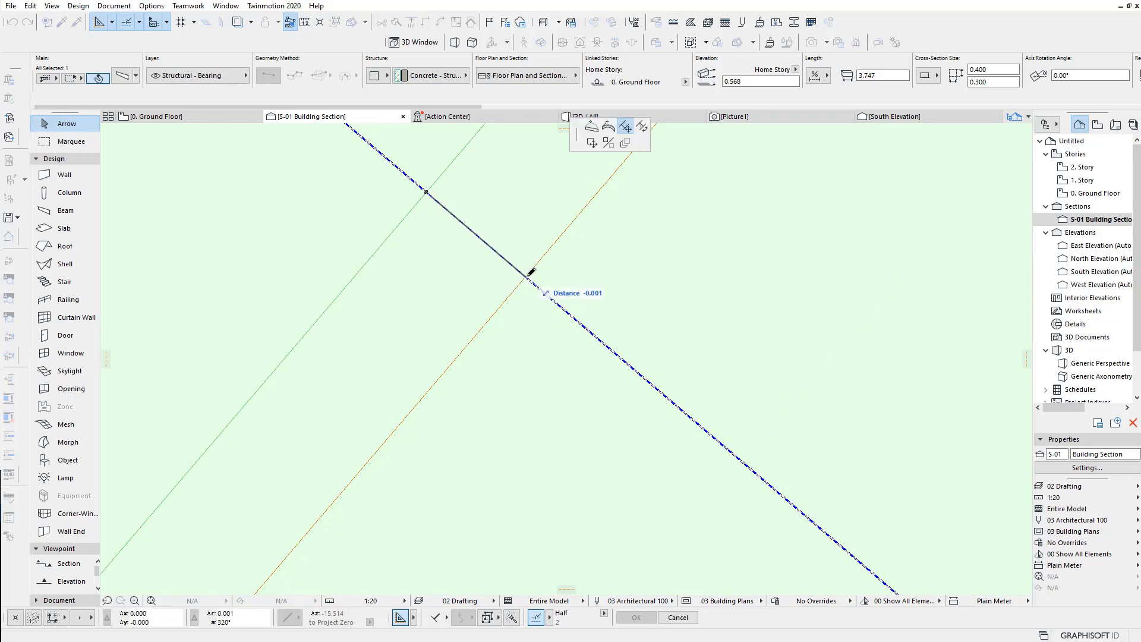
click(526, 277)
scroll(546, 325, down, 3)
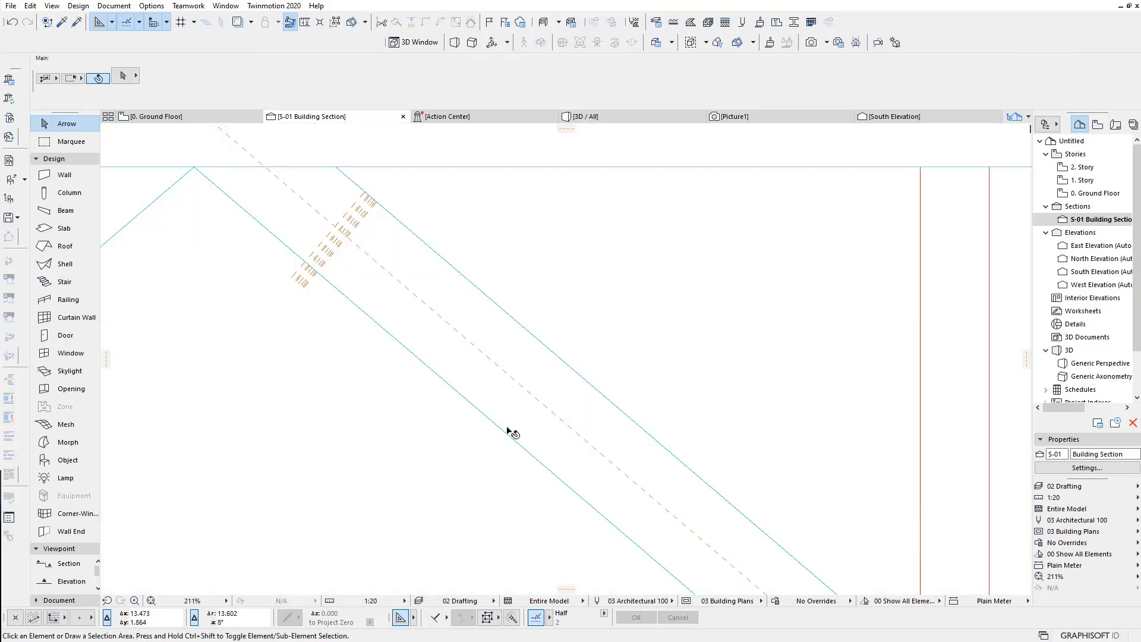
Step: Edit the right beam's segments and assign the IPE300 complex profile to the long middle segment
click(506, 429)
click(748, 494)
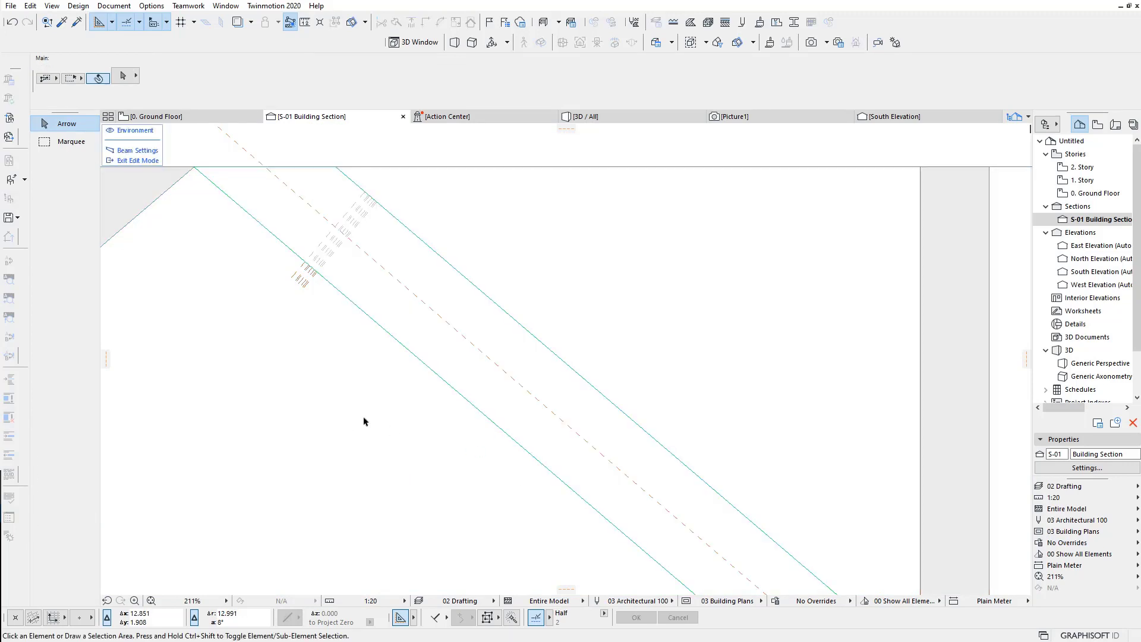
click(414, 355)
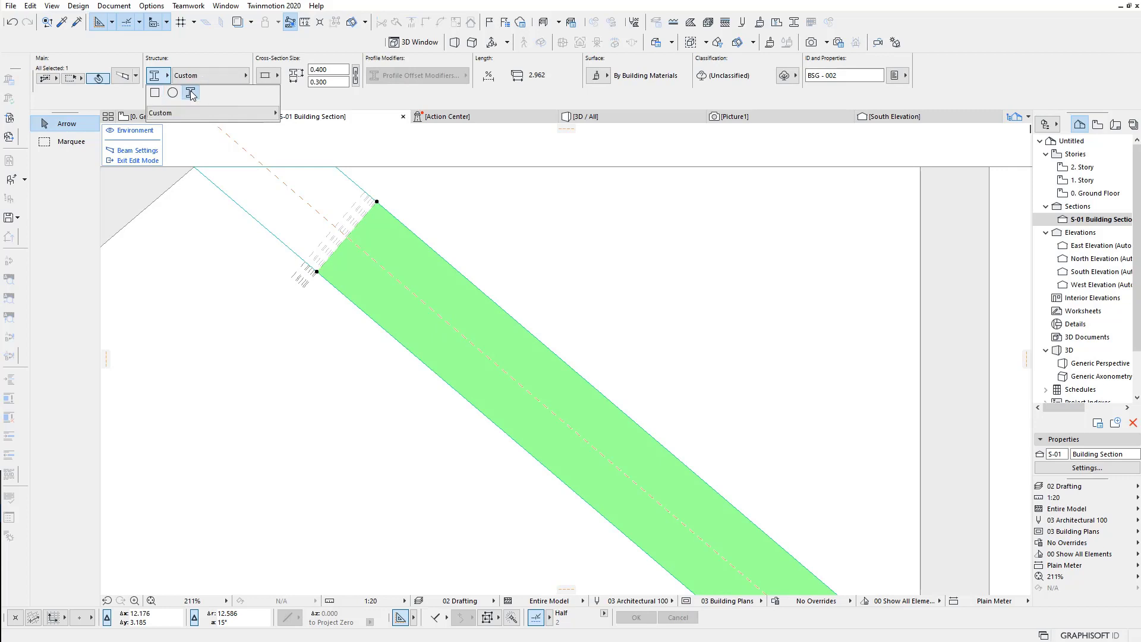
click(220, 76)
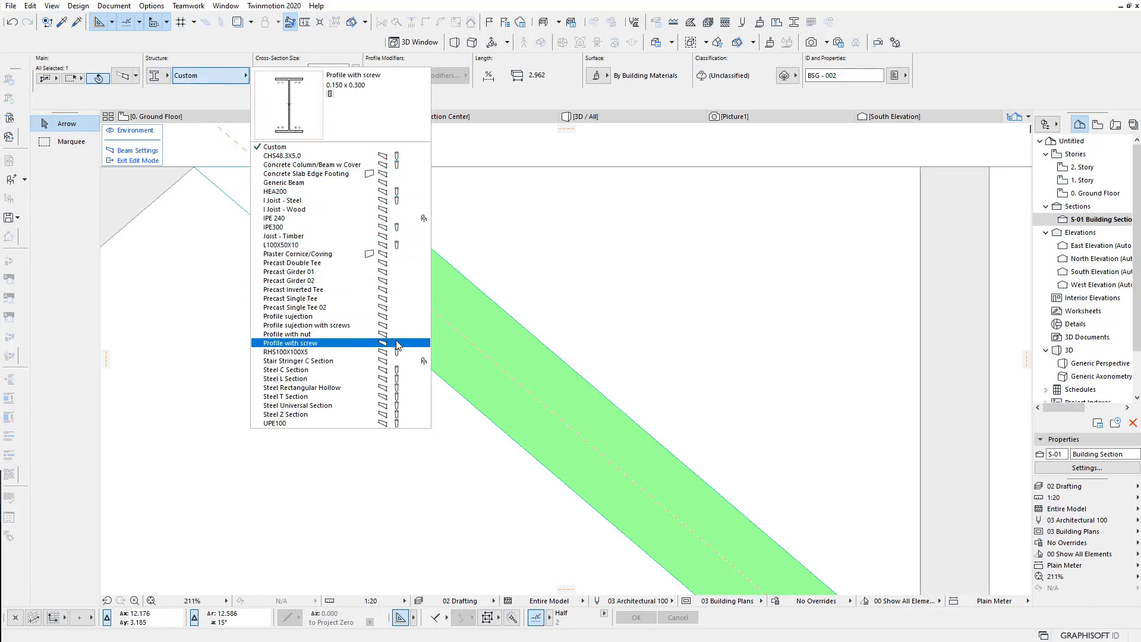
click(315, 232)
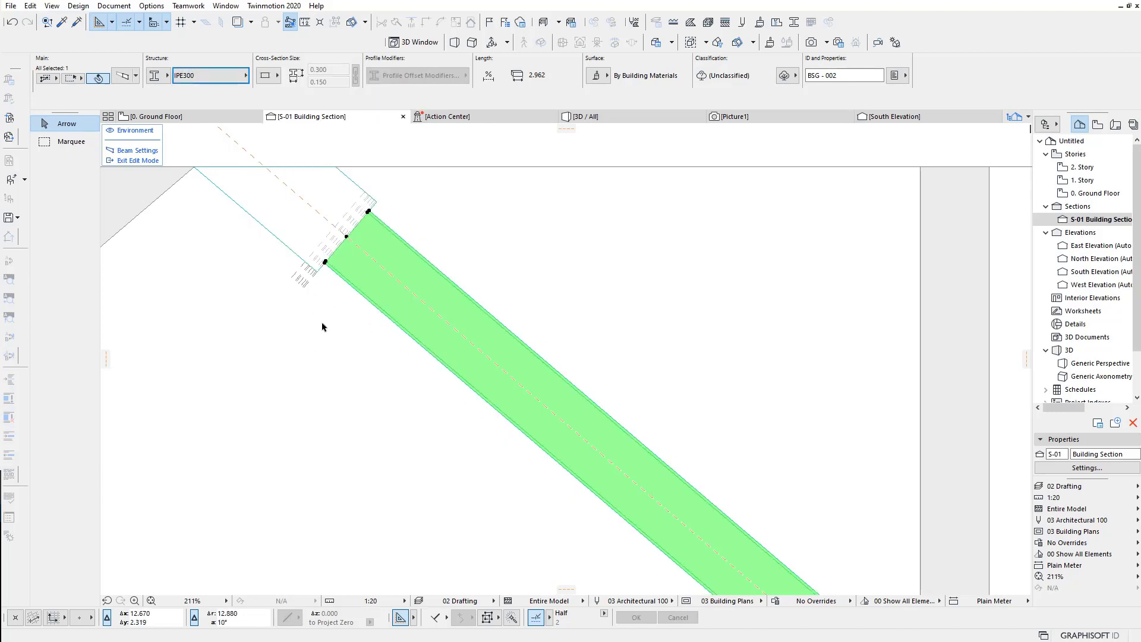
click(156, 185)
Step: Check the edited right beam in the 3D view and on the Ground Floor plan
scroll(377, 214, up, 4)
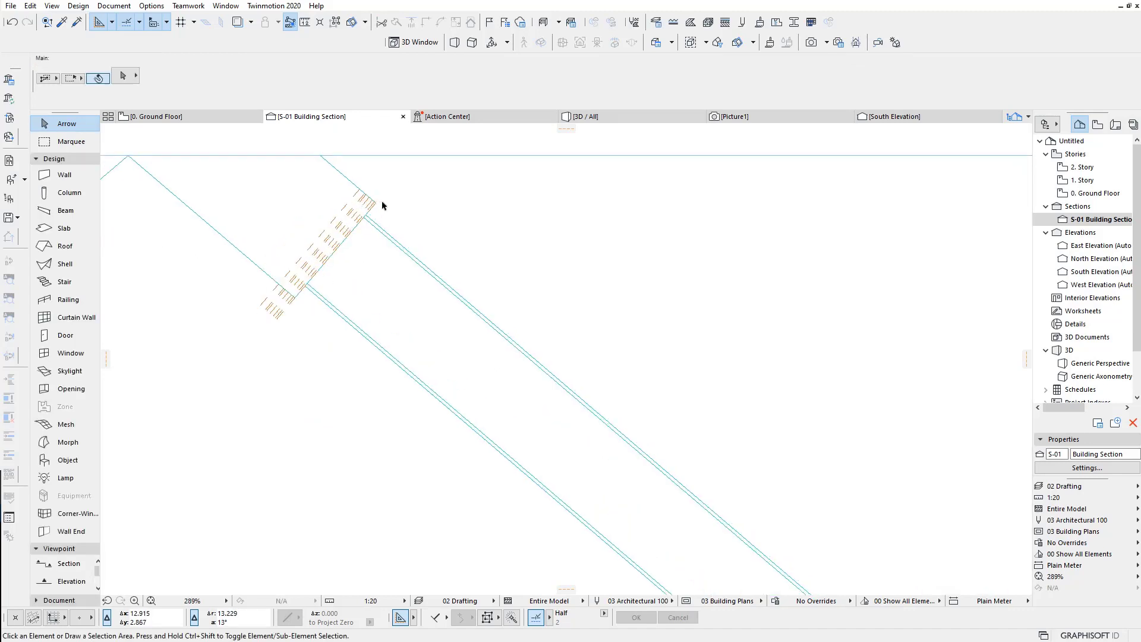
click(597, 118)
scroll(703, 256, up, 6)
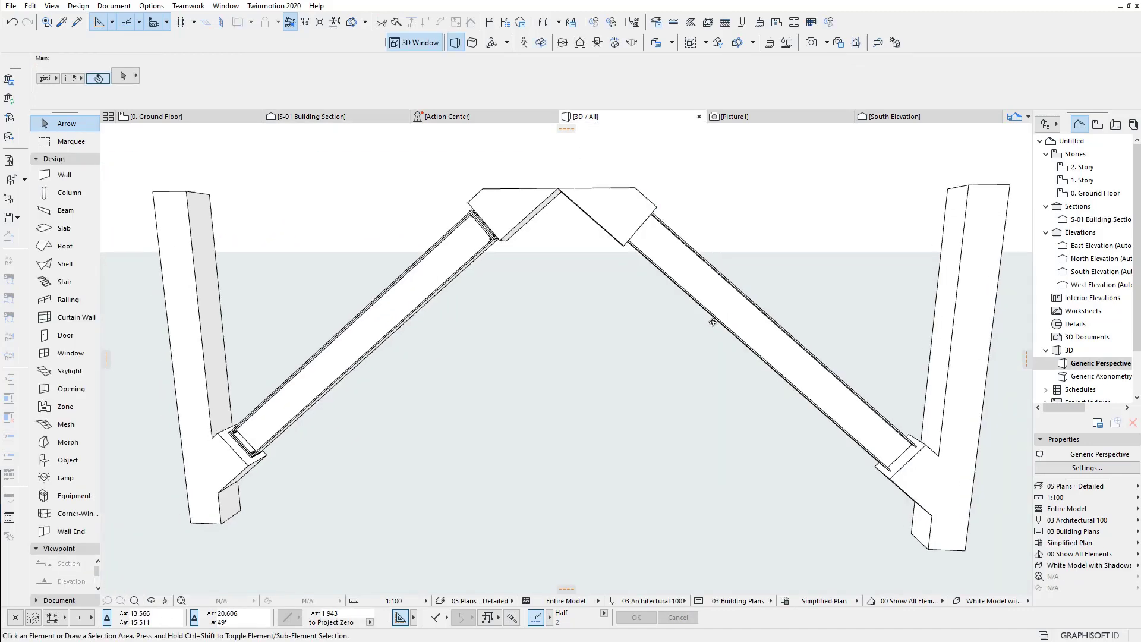
click(190, 116)
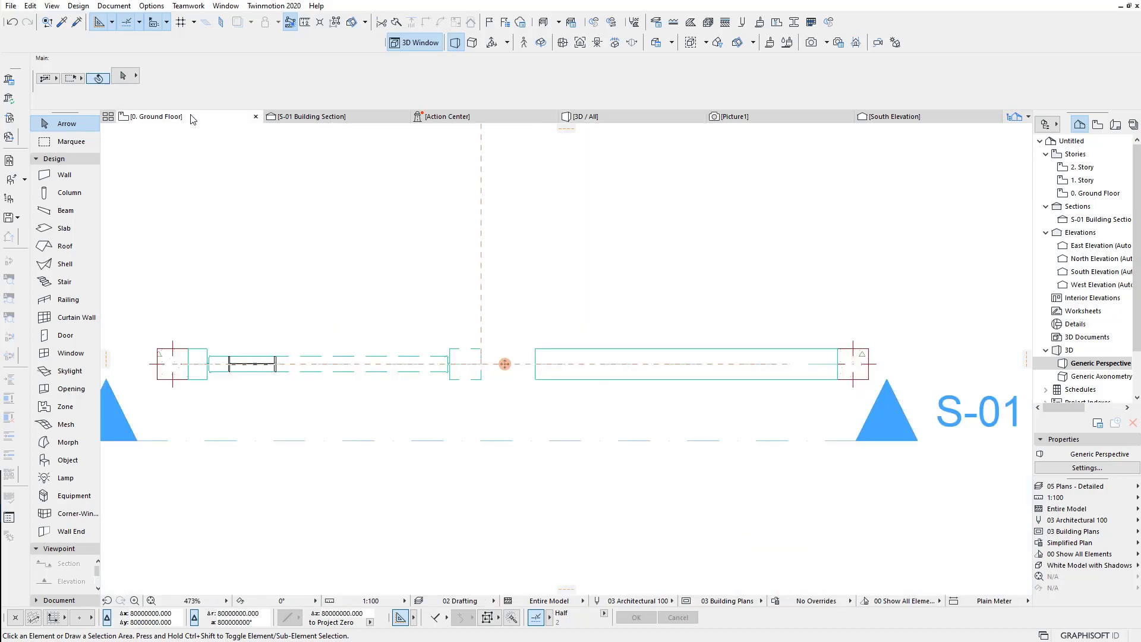
scroll(626, 398, up, 2)
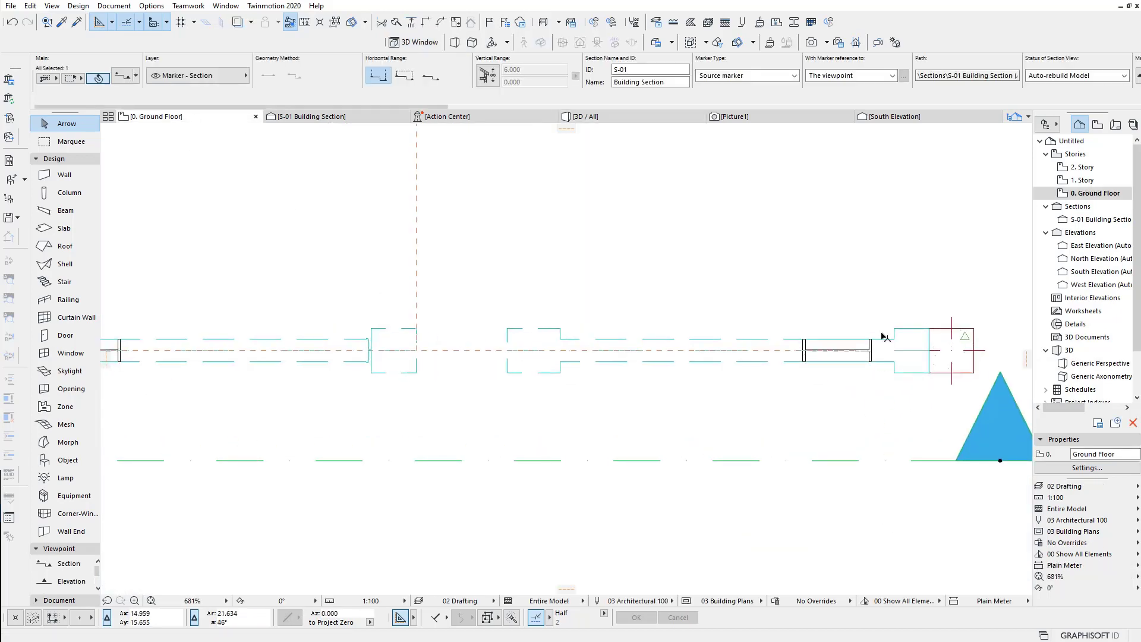
Step: In section S-01, assign the Profile sujection complex profile to the right beam's 0.021 m segment at the upper joint
click(354, 116)
click(432, 256)
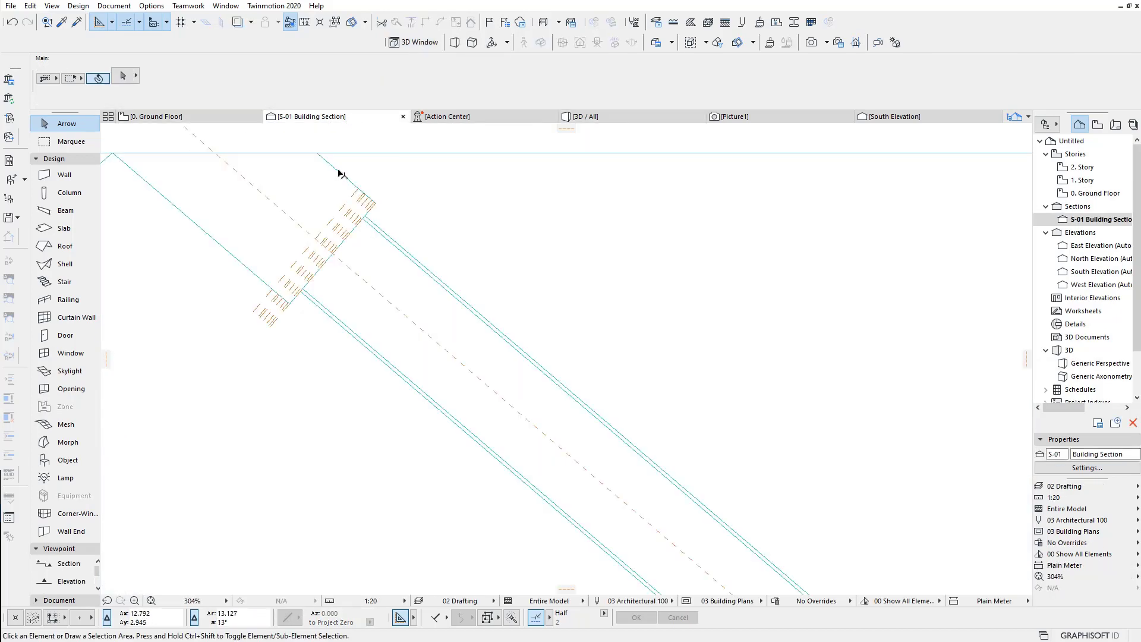
click(813, 490)
scroll(364, 230, up, 6)
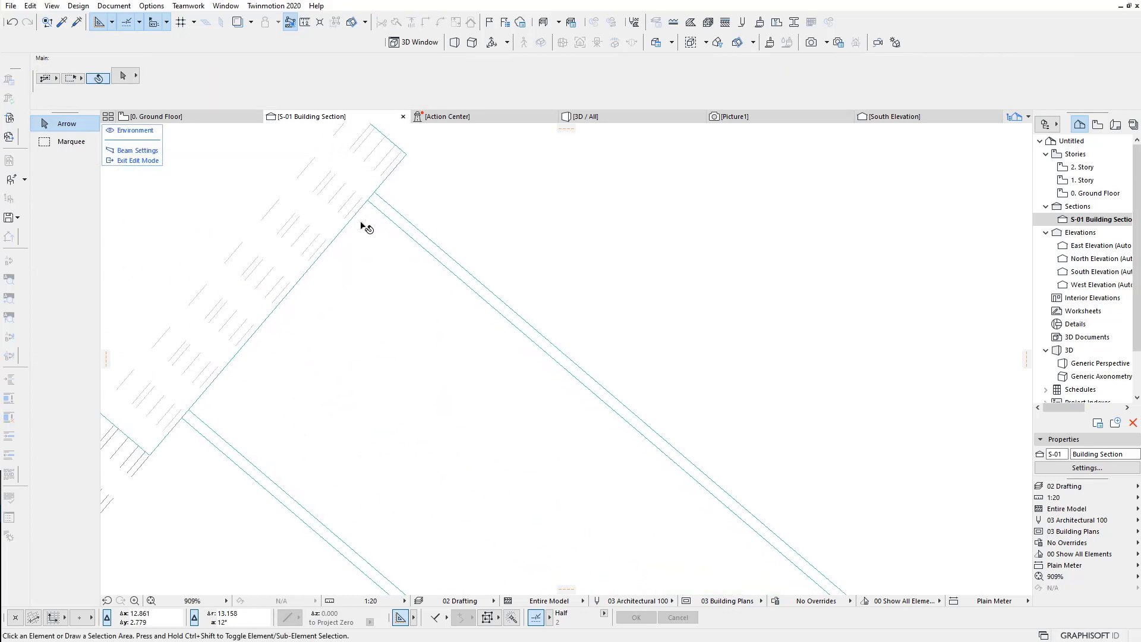
click(547, 180)
scroll(597, 233, down, 2)
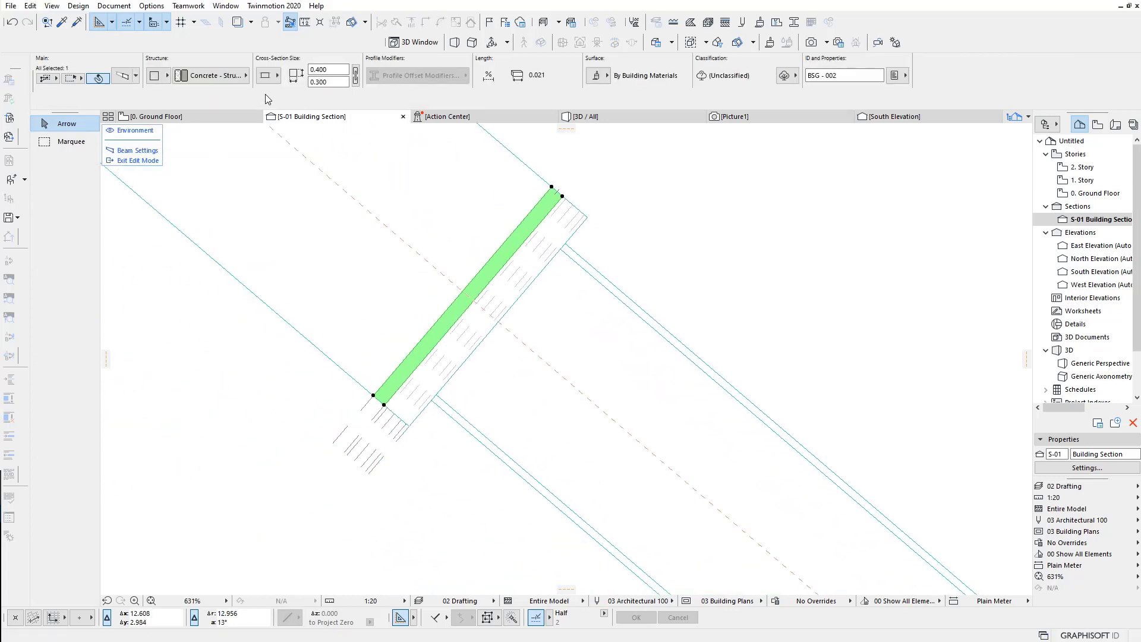
click(162, 74)
click(190, 94)
click(216, 75)
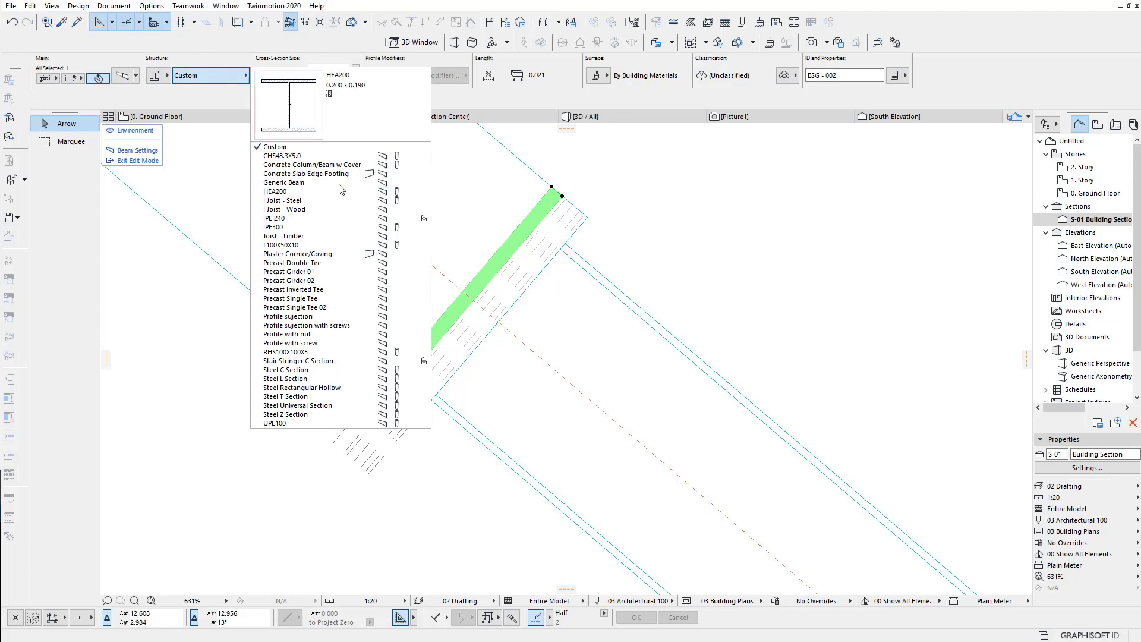
click(345, 317)
click(239, 359)
Step: Assign the Profile sujection with screws complex profile to the right beam's 0.006 m segment at the upper joint
scroll(634, 287, up, 7)
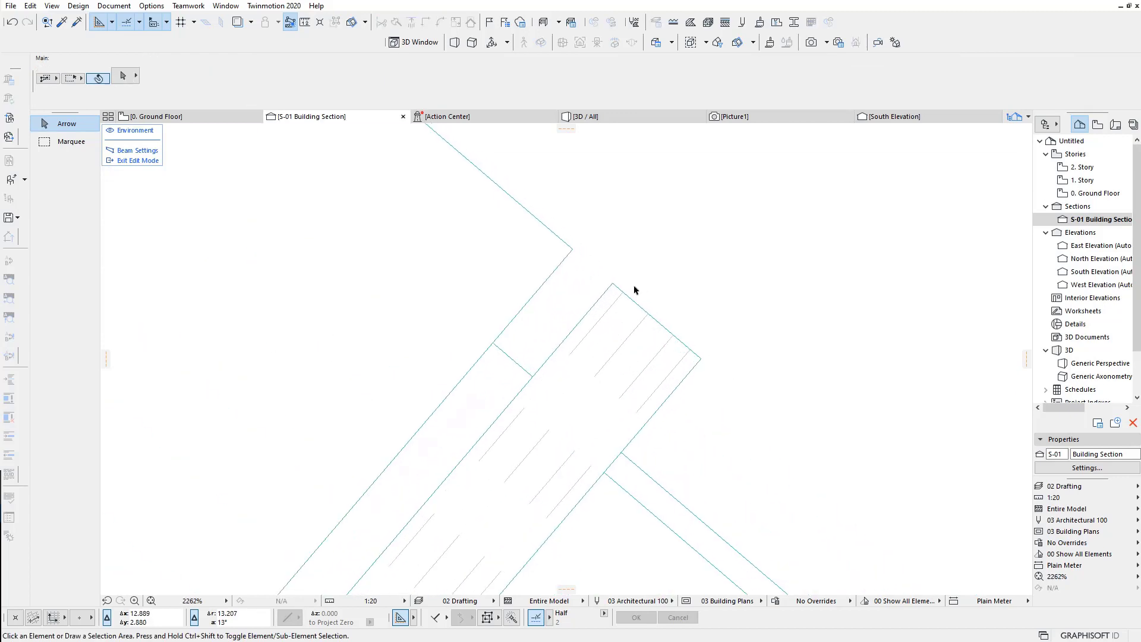
click(618, 291)
scroll(689, 261, down, 6)
click(157, 75)
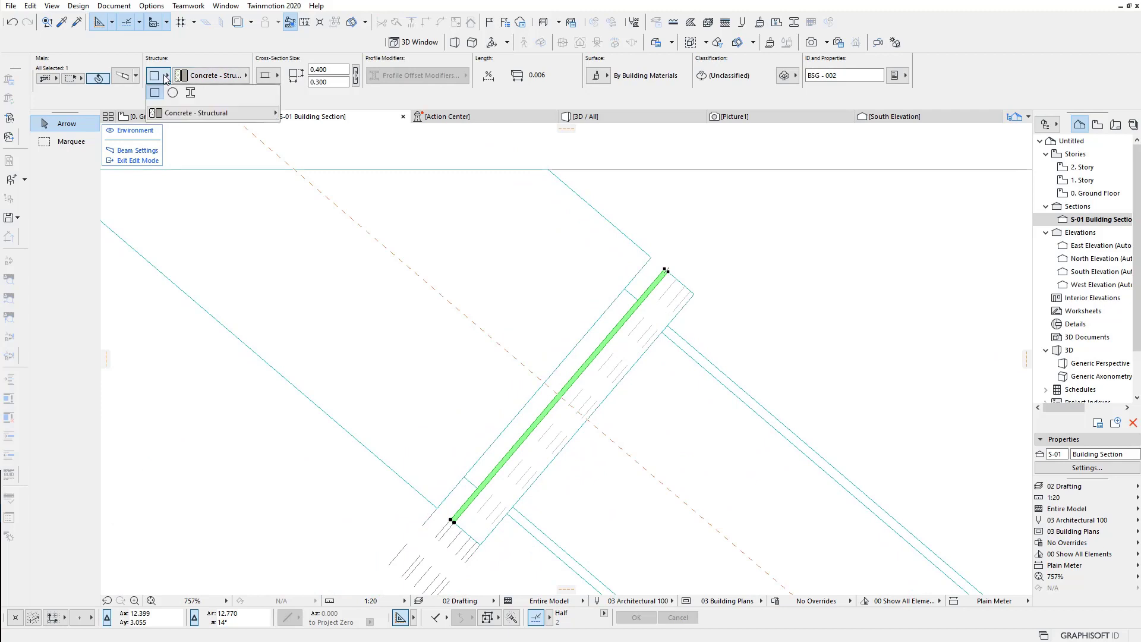
mouse_move(232, 115)
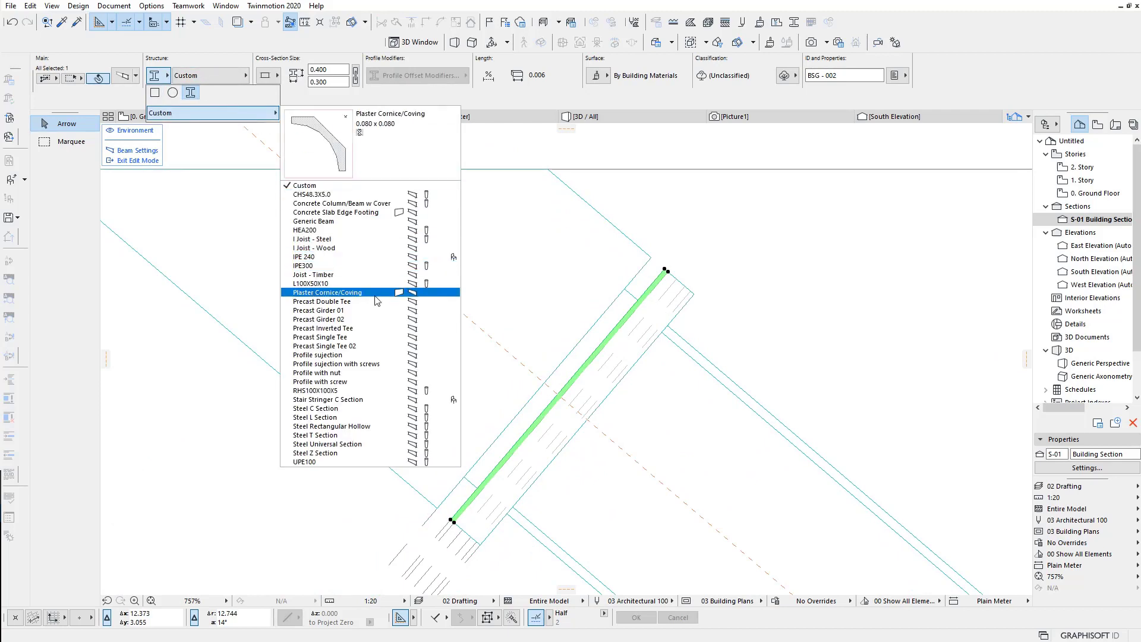
click(360, 364)
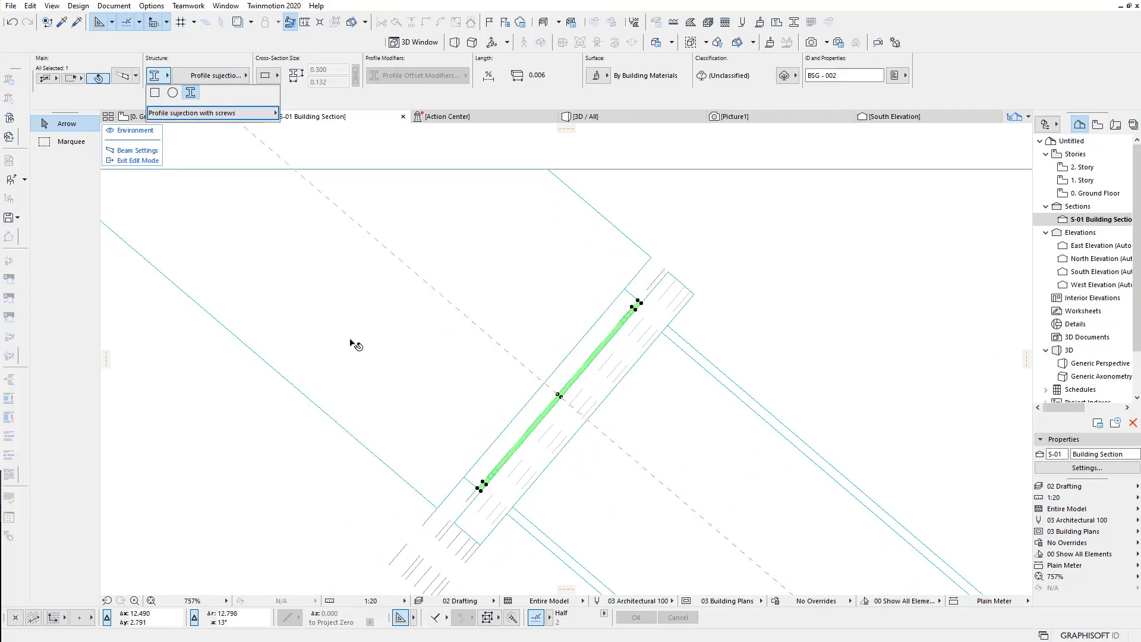
Step: Open the Profile sujection with screws complex profile for editing in the Profile Manager and examine its geometry
click(785, 75)
click(879, 219)
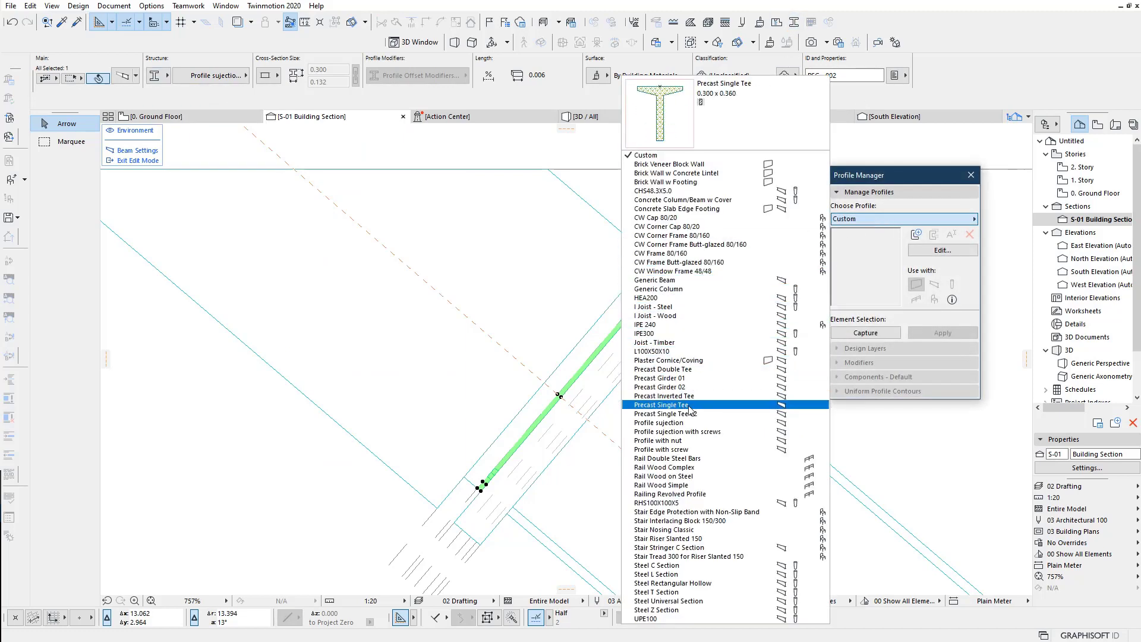
click(689, 432)
click(942, 250)
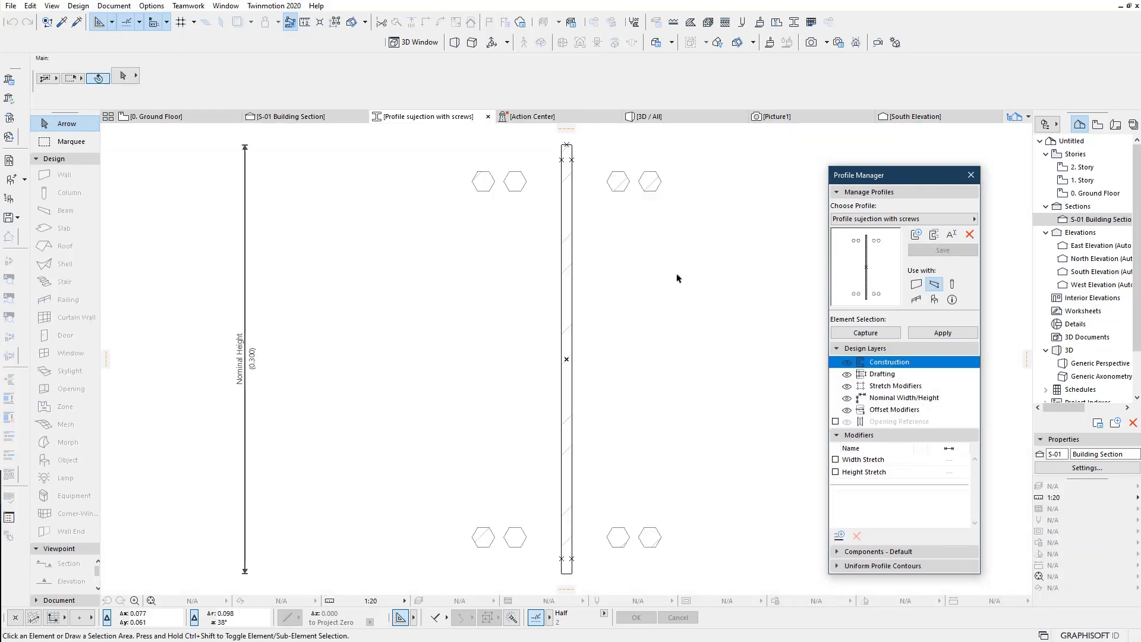
middle_drag(661, 250, 624, 255)
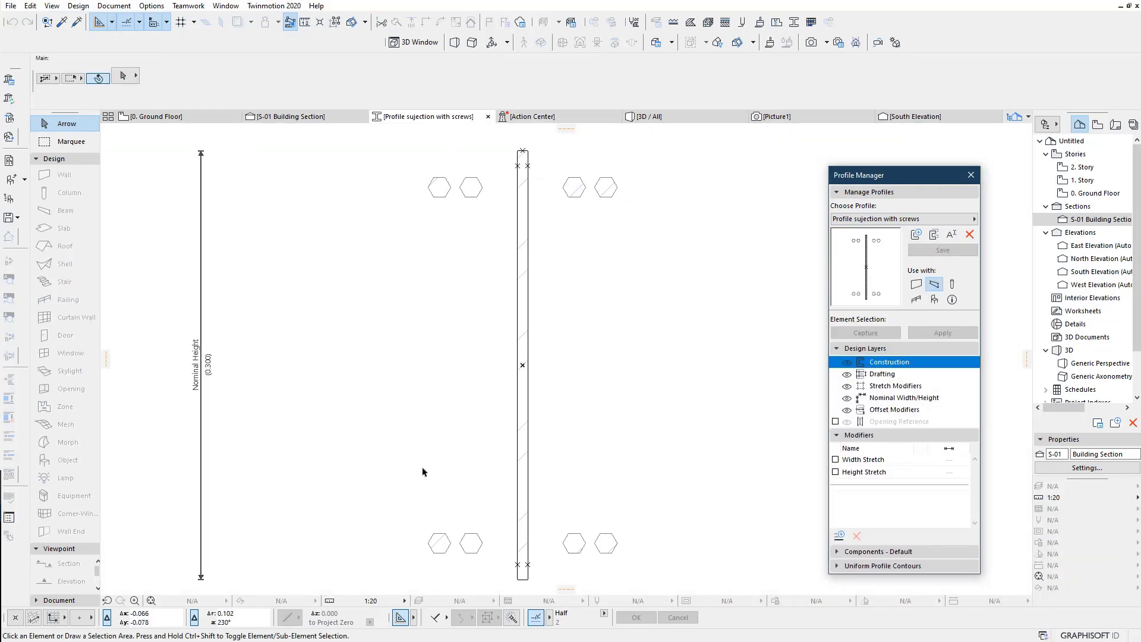
Step: Add the text "origin" beside the plate's centre in the Profile sujection complex profile
click(852, 220)
click(717, 423)
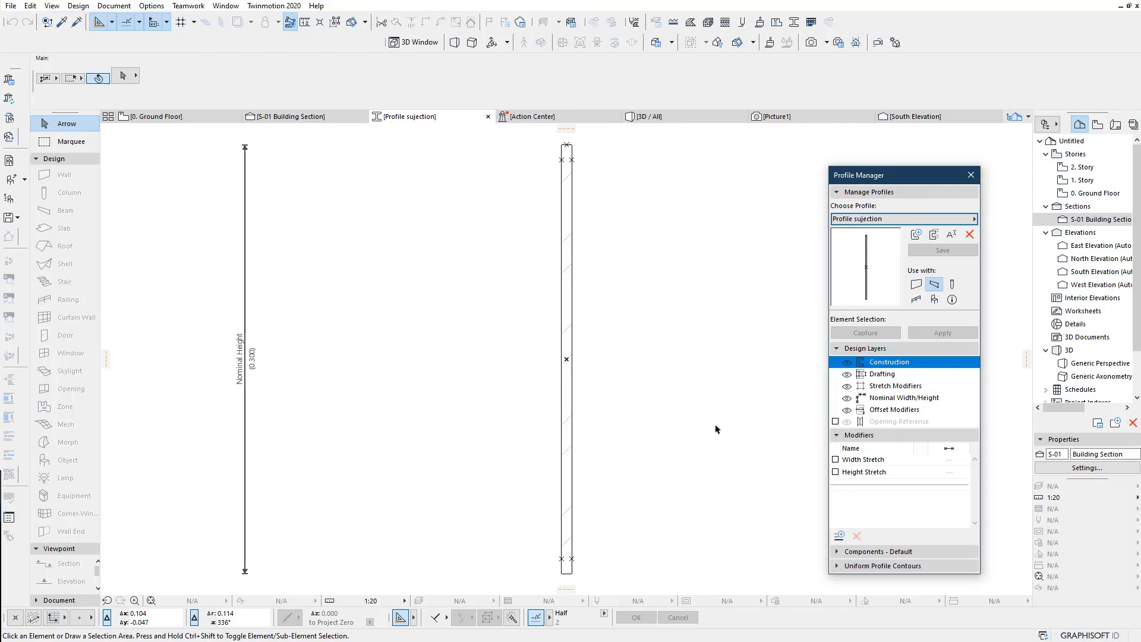
click(57, 159)
click(76, 294)
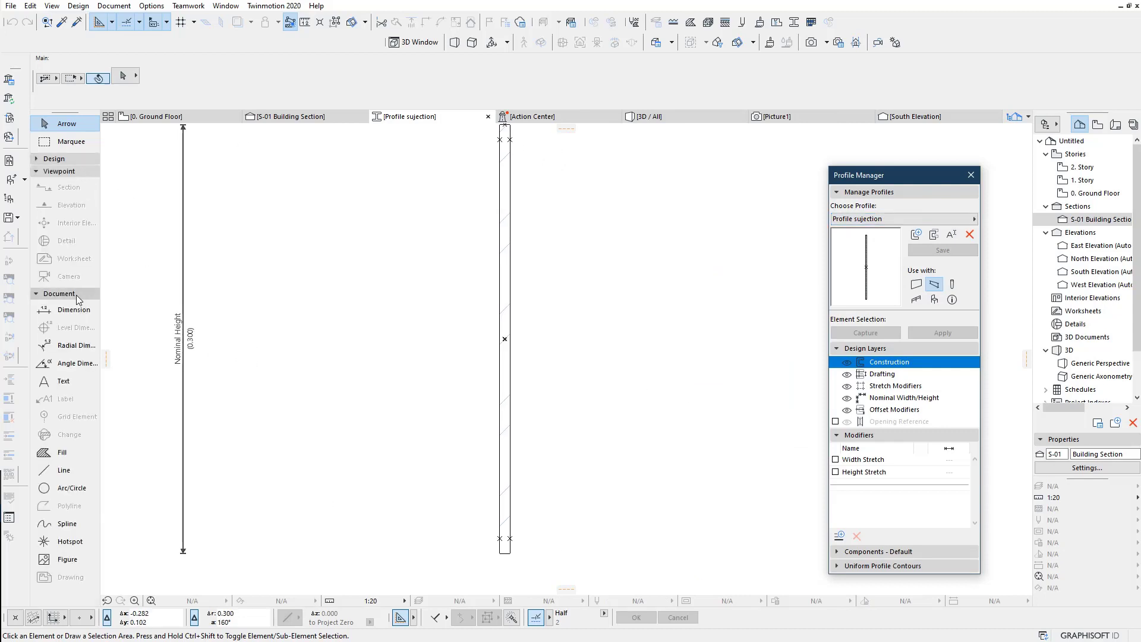
click(63, 470)
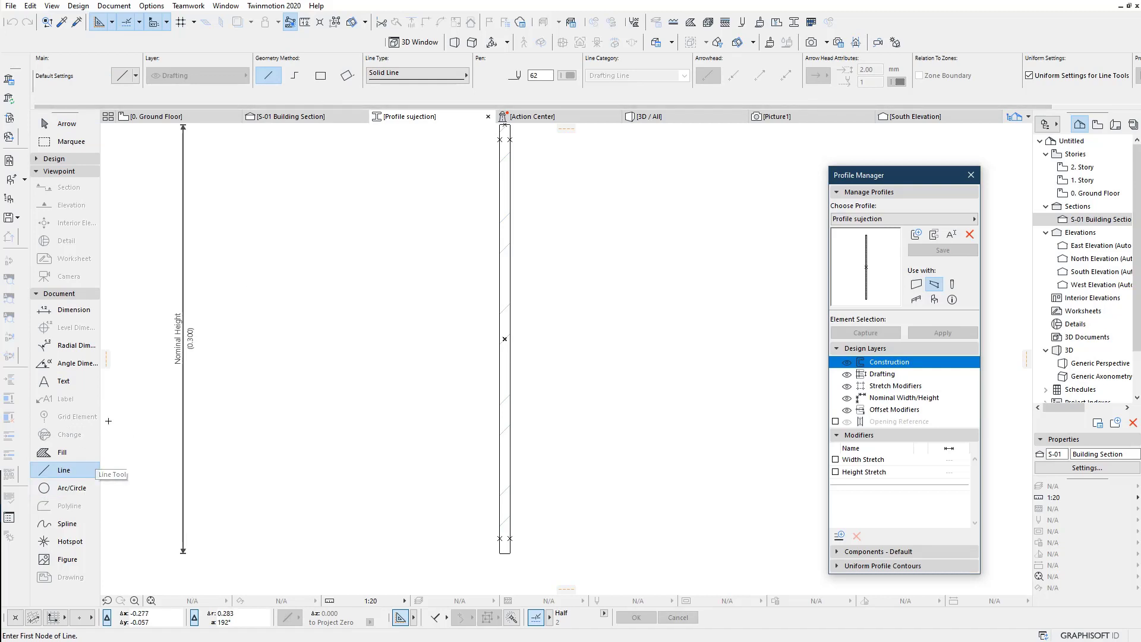
click(64, 381)
click(523, 333)
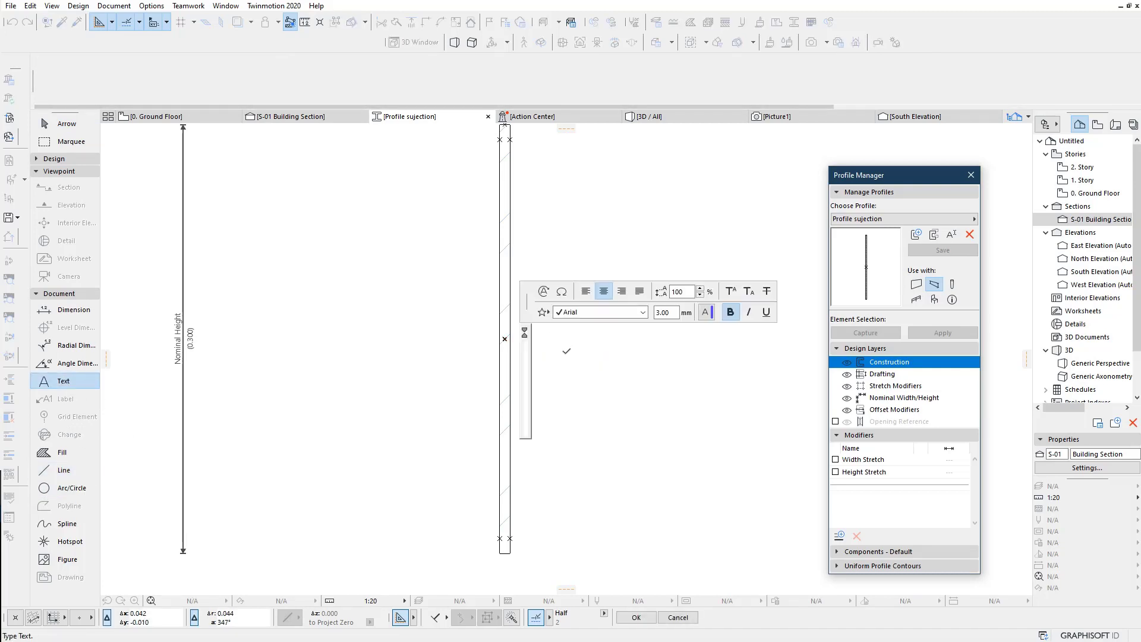
text(oR)
key(BackSpace)
key(BackSpace)
text(origin)
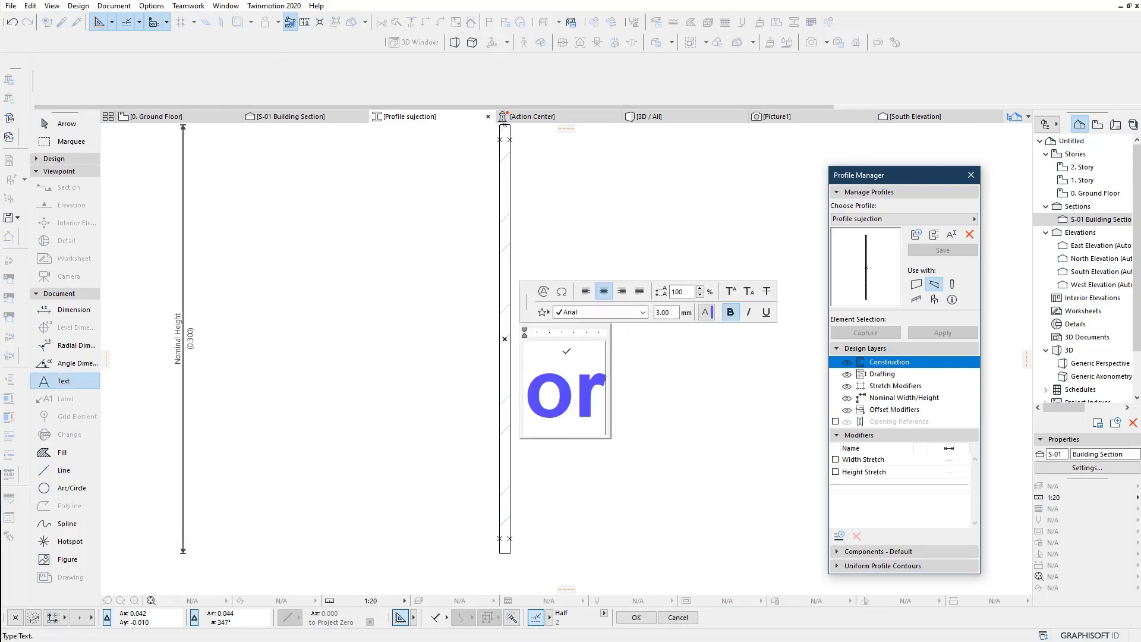
click(434, 390)
key(Escape)
Step: Move the "origin" text so it is vertically centred on the profile's origin with a gap beside the plate
scroll(582, 390, down, 3)
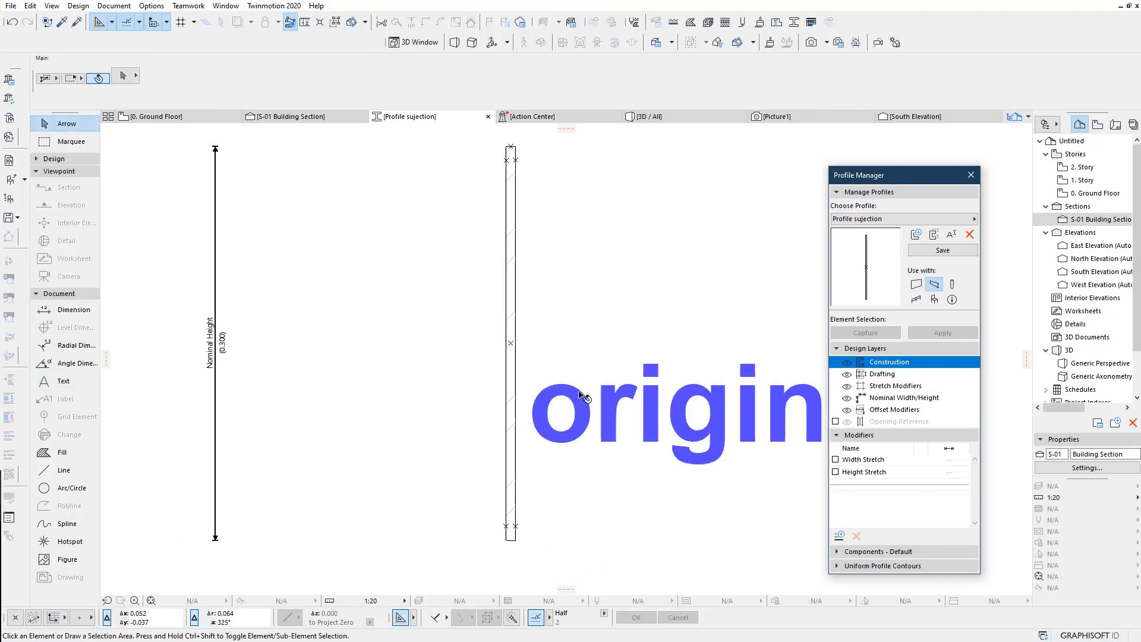
middle_drag(582, 391, 506, 391)
drag(683, 334, 593, 360)
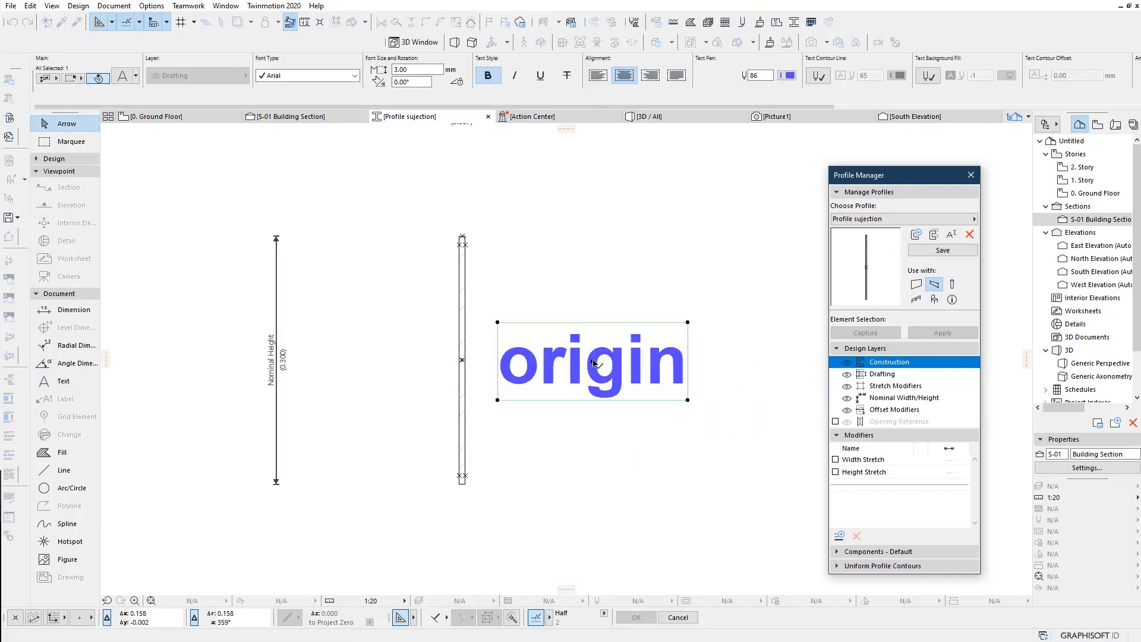
click(418, 402)
scroll(418, 402, up, 2)
Step: Draw a circle centred on the profile's origin to mark it
click(79, 489)
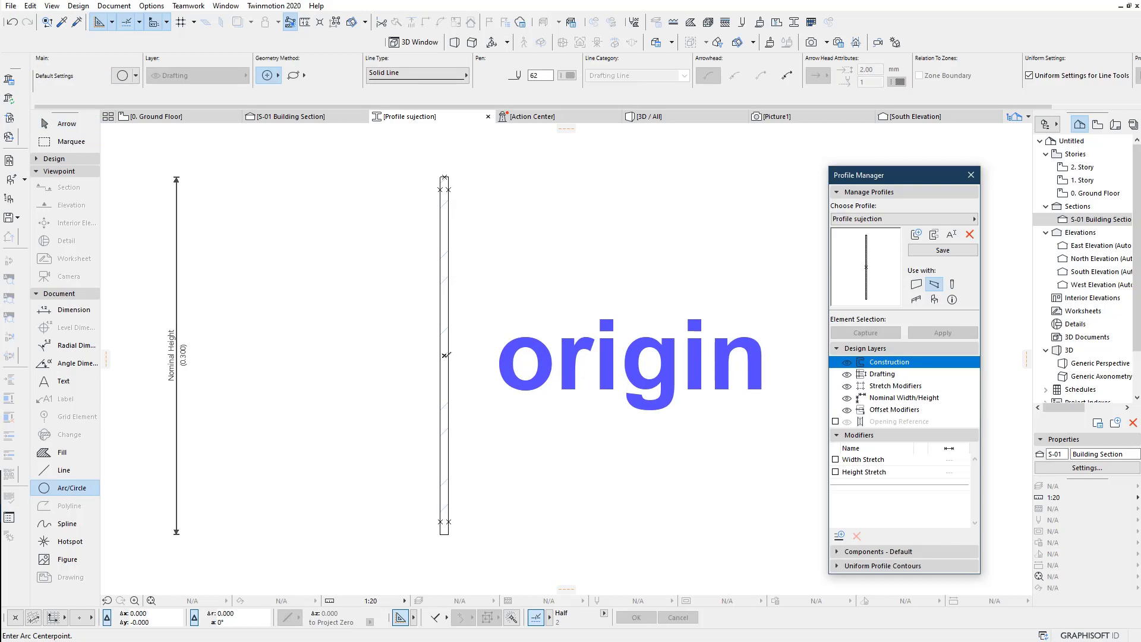
click(444, 355)
click(479, 352)
click(479, 365)
Step: Copy the circle and "origin" text into the Profile sujection with screws profile, discarding the changes to Profile sujection
click(51, 123)
drag(635, 285, 476, 395)
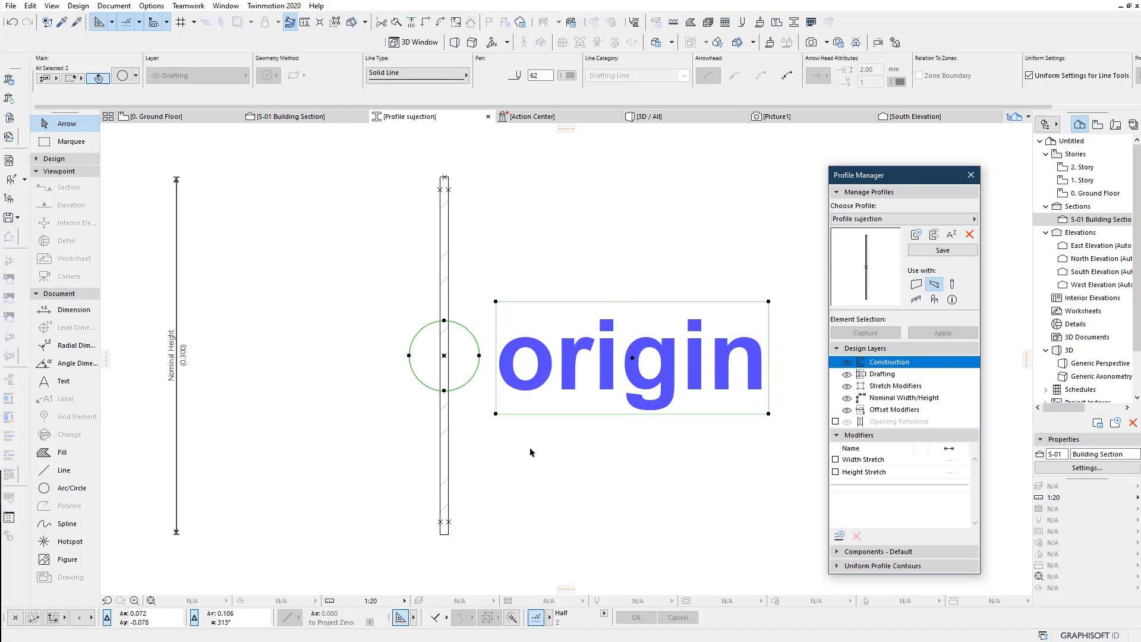
click(916, 219)
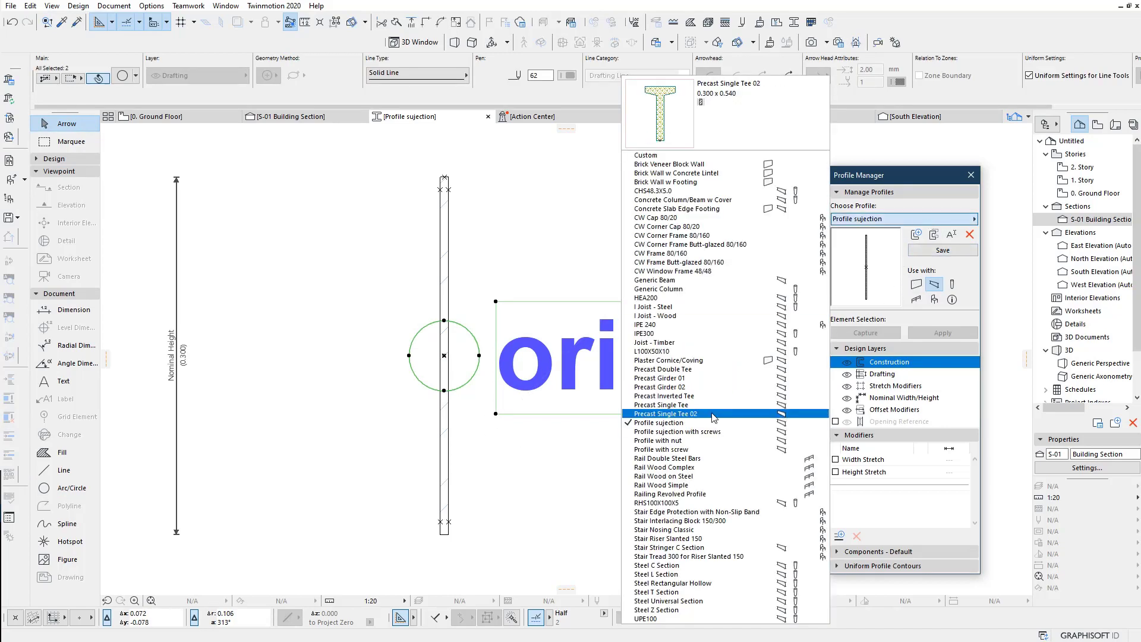
click(716, 431)
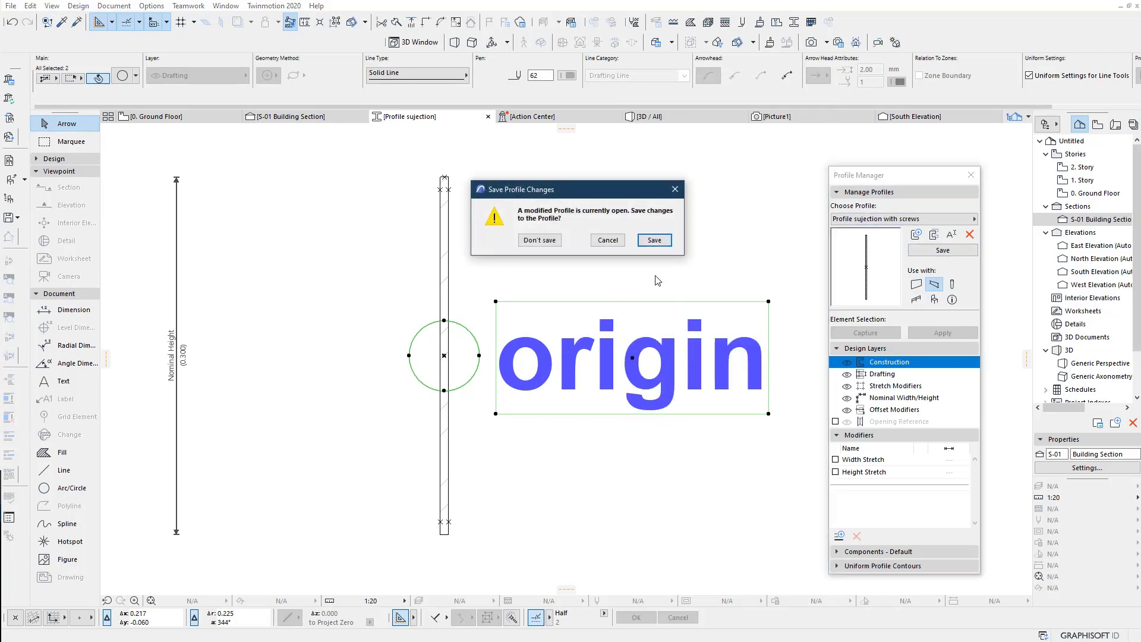
click(541, 241)
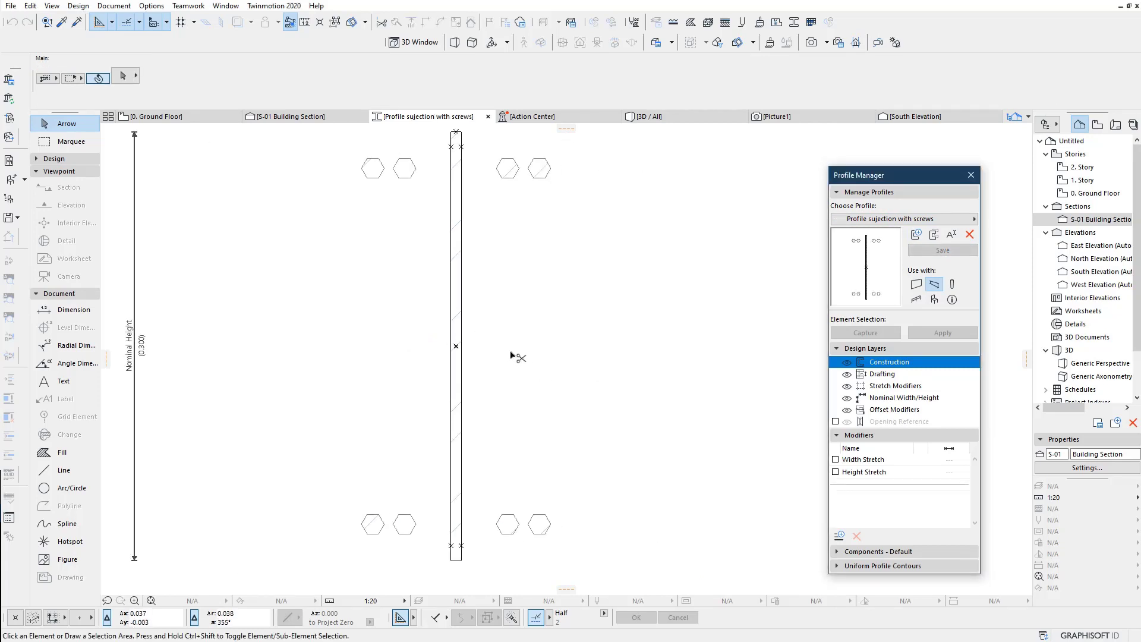
key(ctrl+v)
click(624, 224)
middle_drag(613, 359, 527, 368)
scroll(542, 330, down, 1)
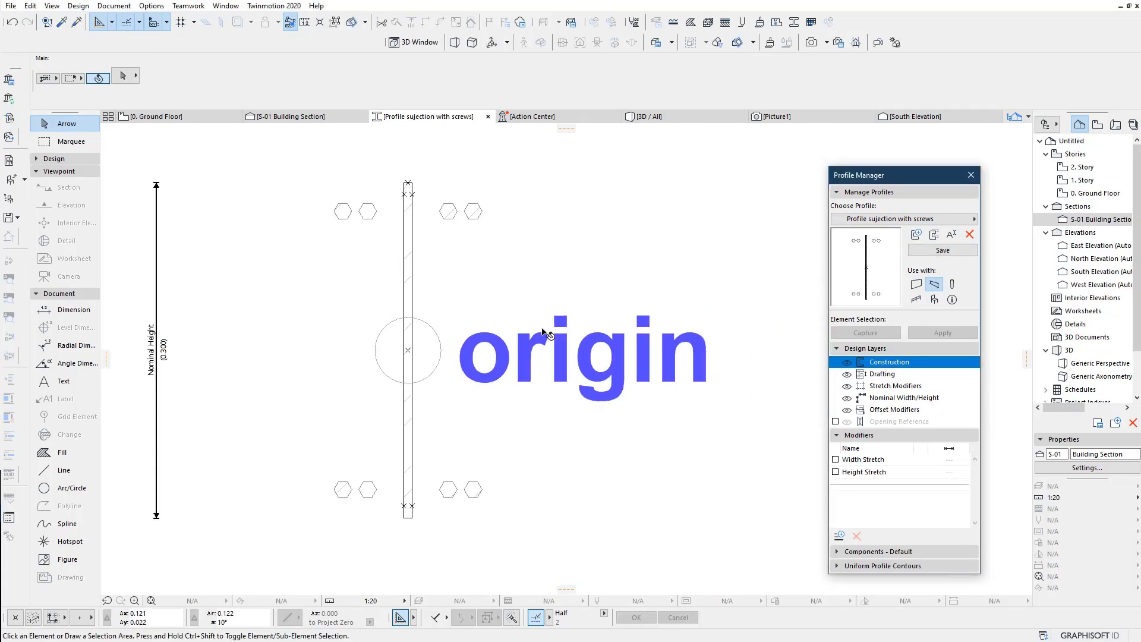
Step: Show the upper joint in the 3D view and start editing the right beam's segments there
key(F3)
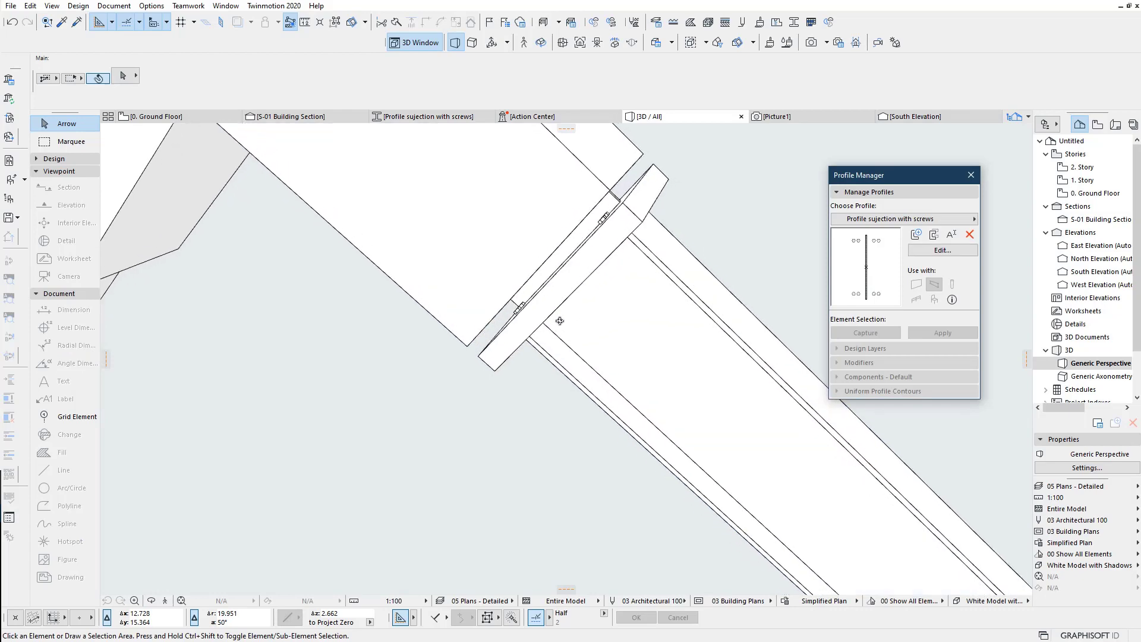
scroll(654, 208, up, 5)
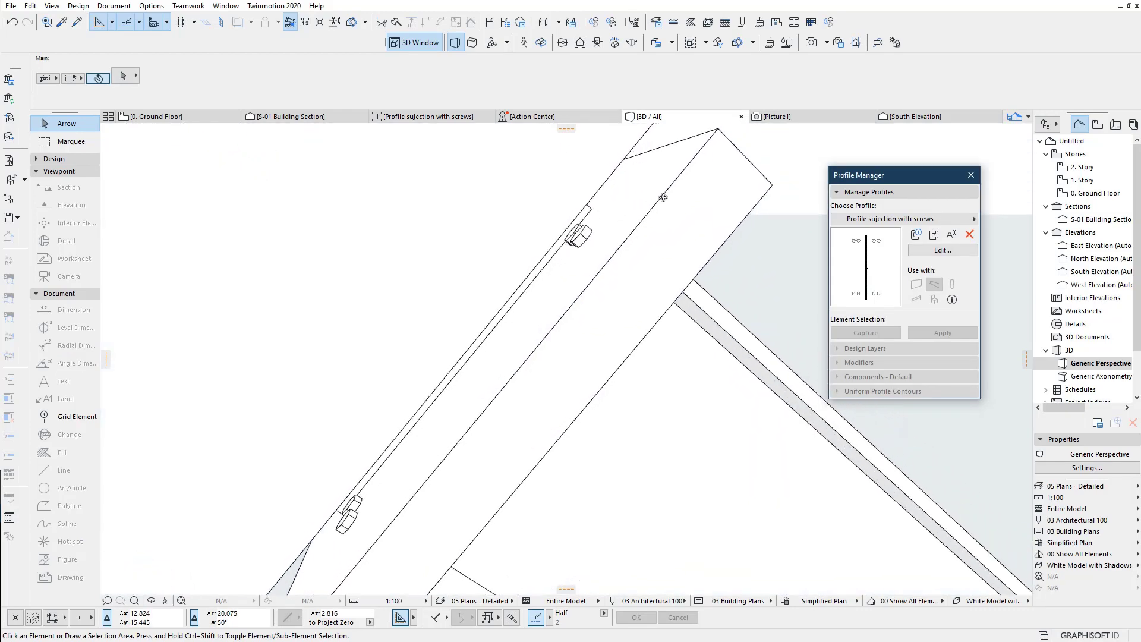
mouse_move(663, 198)
shift+middle_down()
mouse_move(614, 204)
mouse_move(567, 236)
mouse_move(495, 241)
mouse_move(305, 159)
shift+middle_up()
scroll(567, 236, down, 4)
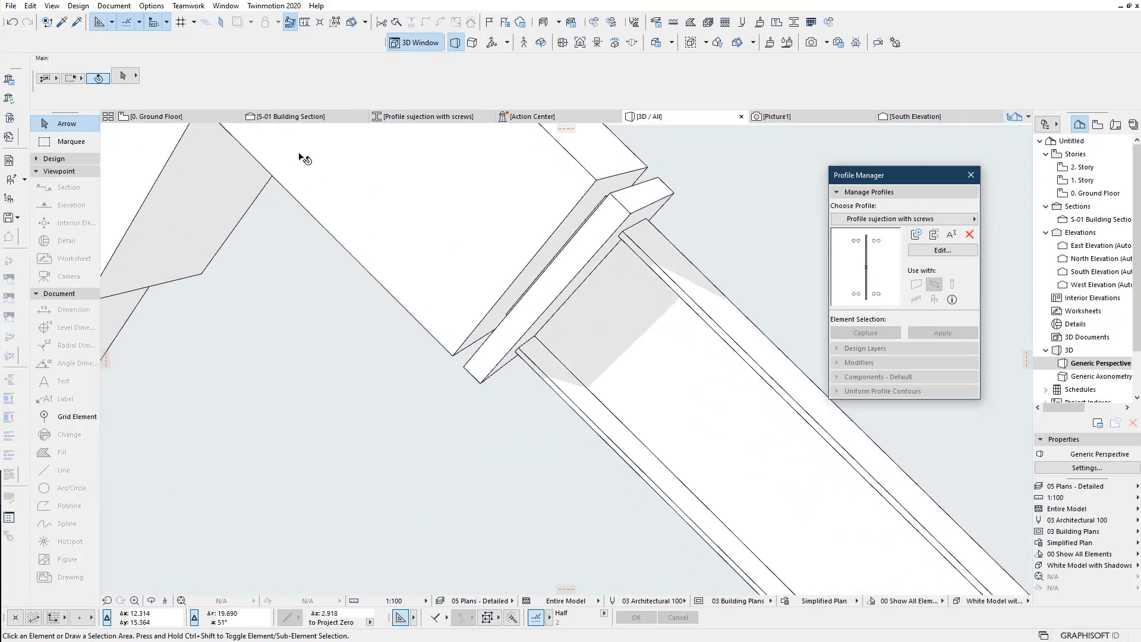
click(648, 259)
click(837, 484)
click(680, 211)
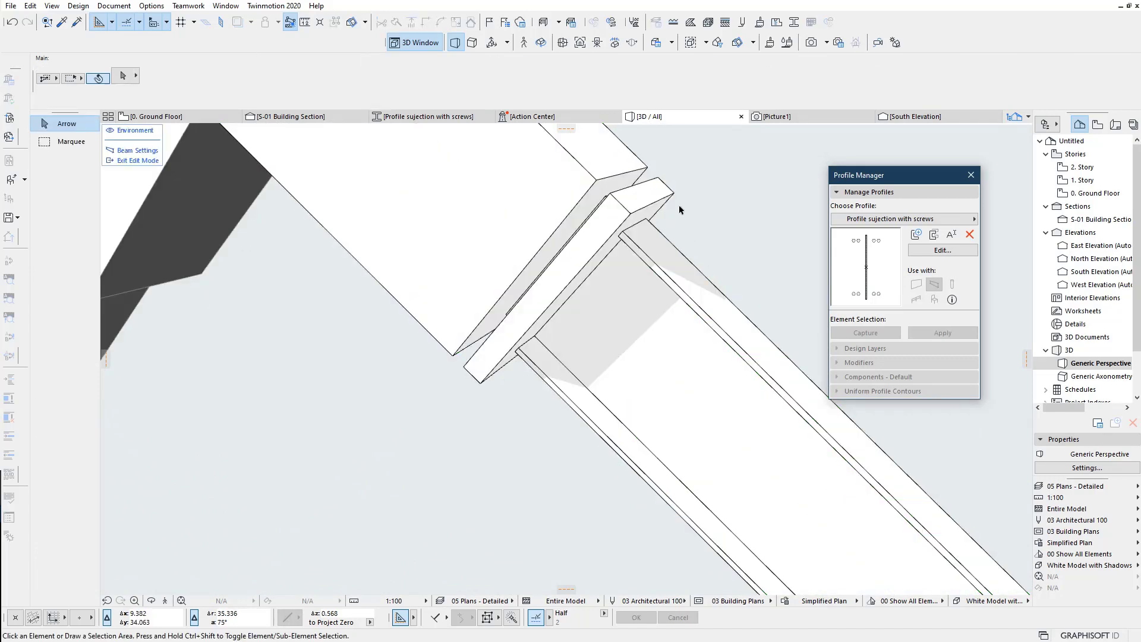
Step: Assign the Profile with screw complex profile to the 0.006 m rectangular segment next to the long IPE300 segment
click(636, 216)
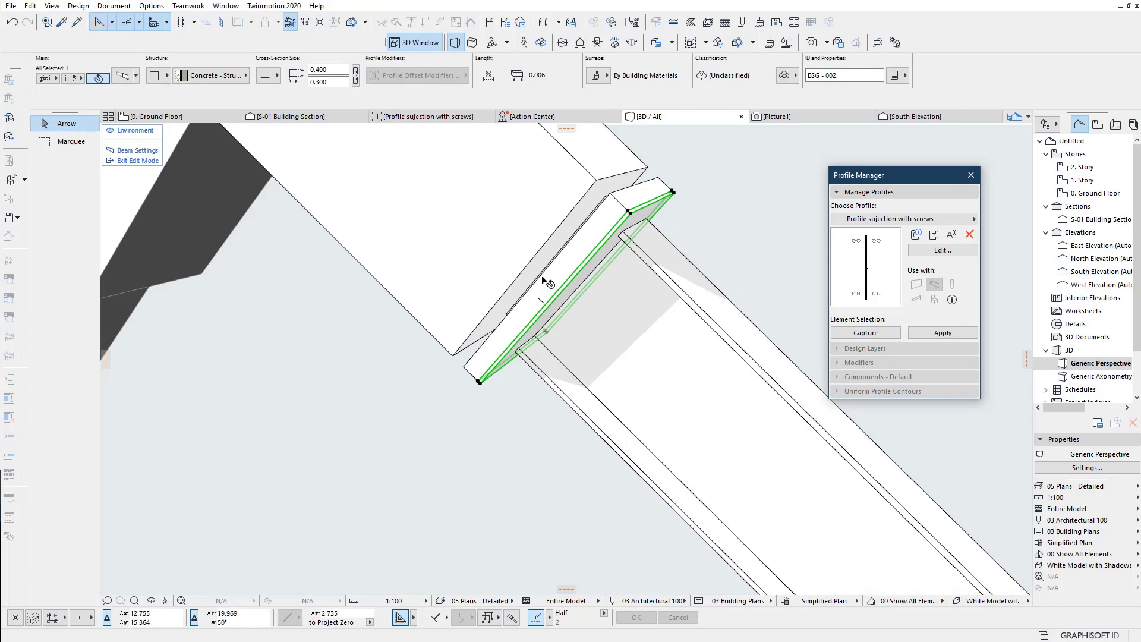
click(164, 76)
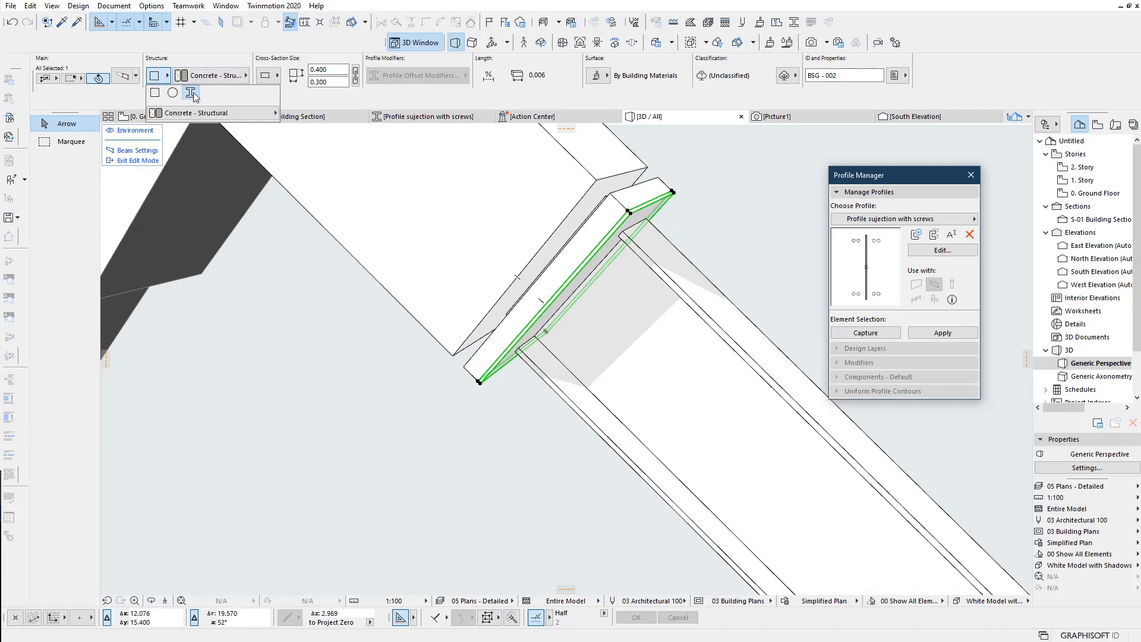
click(191, 94)
click(208, 75)
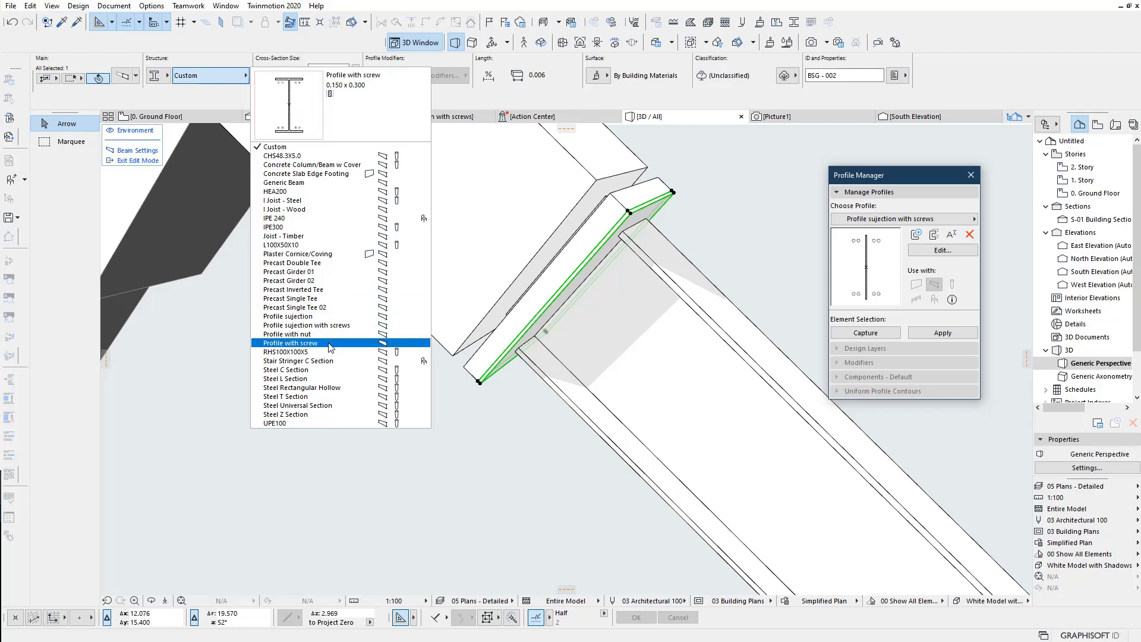
click(330, 344)
click(671, 246)
Step: Assign the Profile with nut complex profile to the right beam's 0.009 m rectangular segment at the upper joint
scroll(560, 347, up, 5)
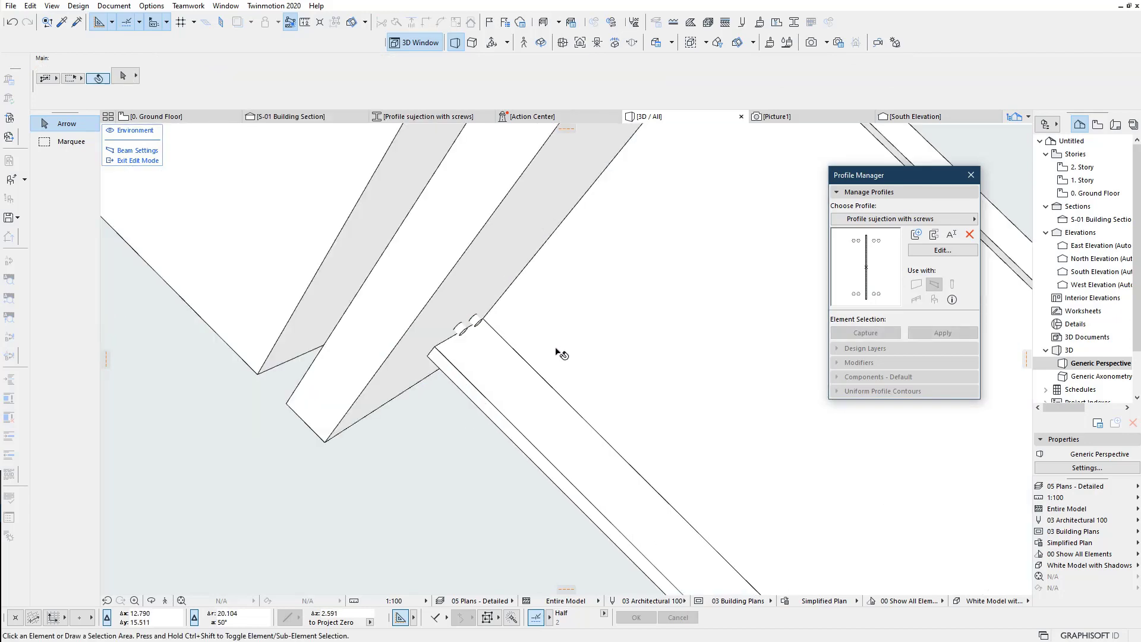
shift+middle_drag(555, 347, 503, 353)
click(442, 336)
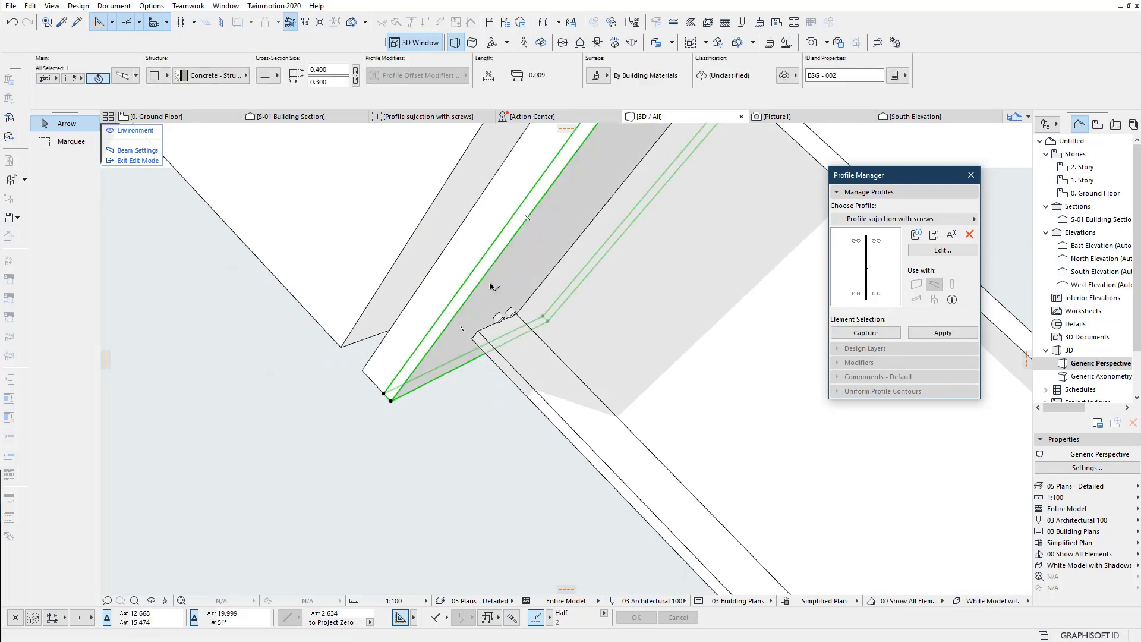
click(167, 76)
click(188, 96)
click(212, 75)
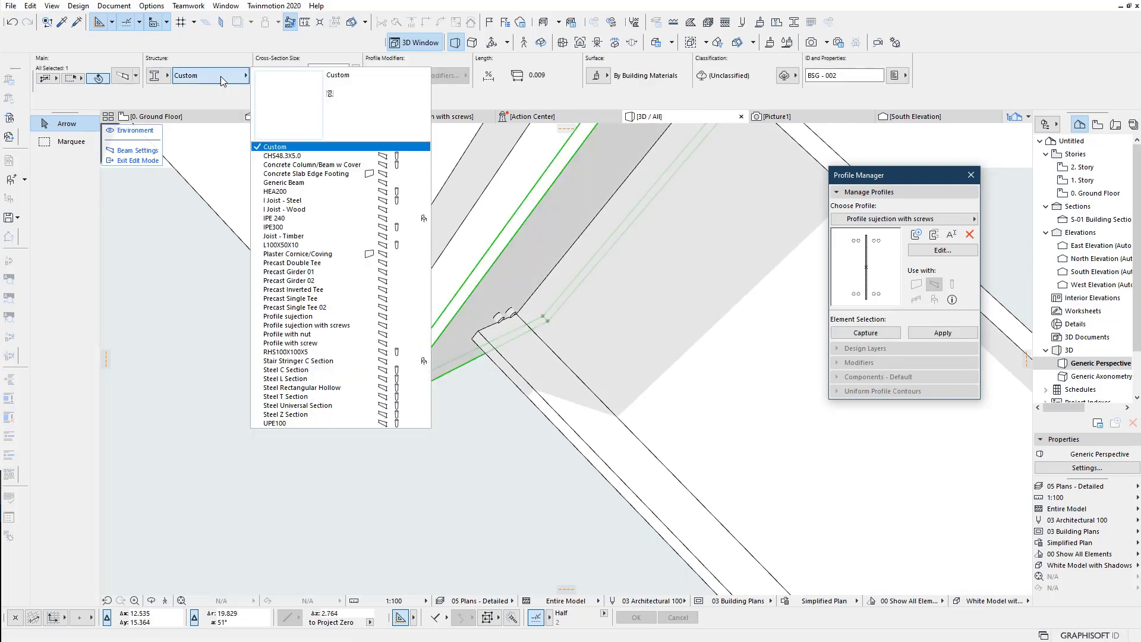
click(324, 337)
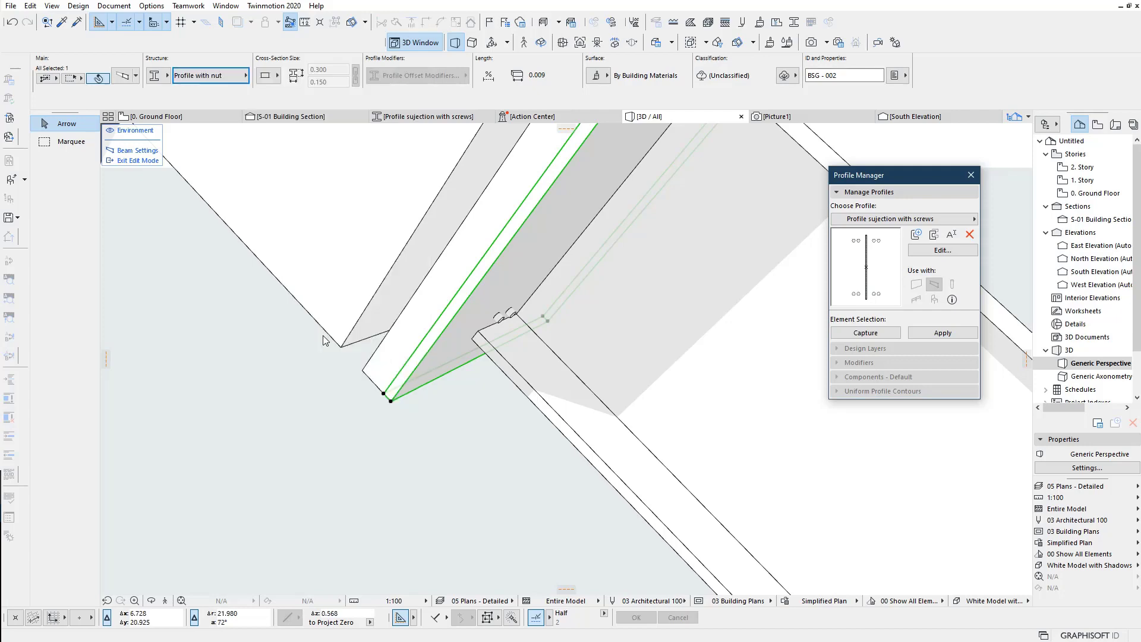
click(464, 422)
Step: Set the building material of the right beam's 0.013 m rectangular segment to ST-00 GENERIC - STRUCTURAL
scroll(487, 400, up, 3)
middle_drag(487, 400, 339, 397)
scroll(339, 396, down, 3)
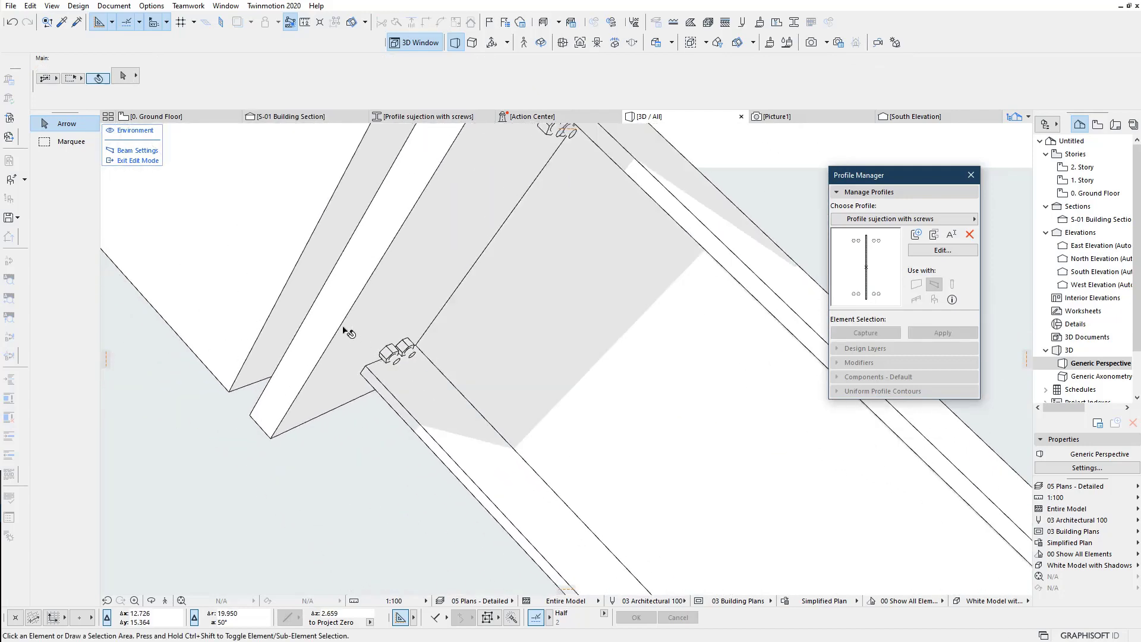
click(404, 380)
shift+middle_drag(404, 380, 427, 390)
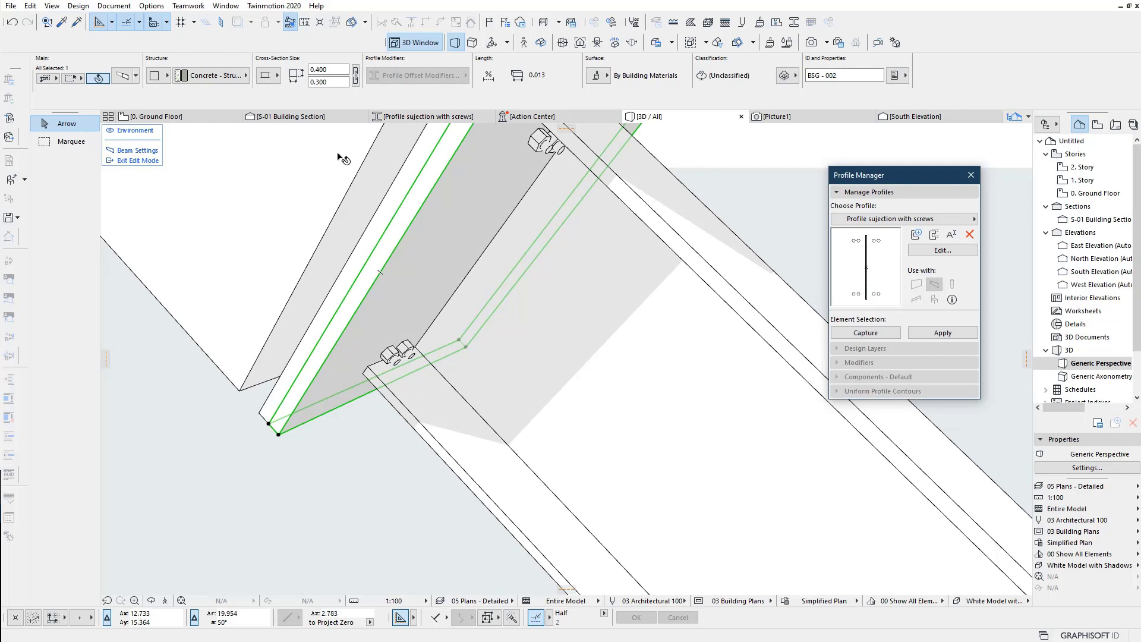
click(236, 77)
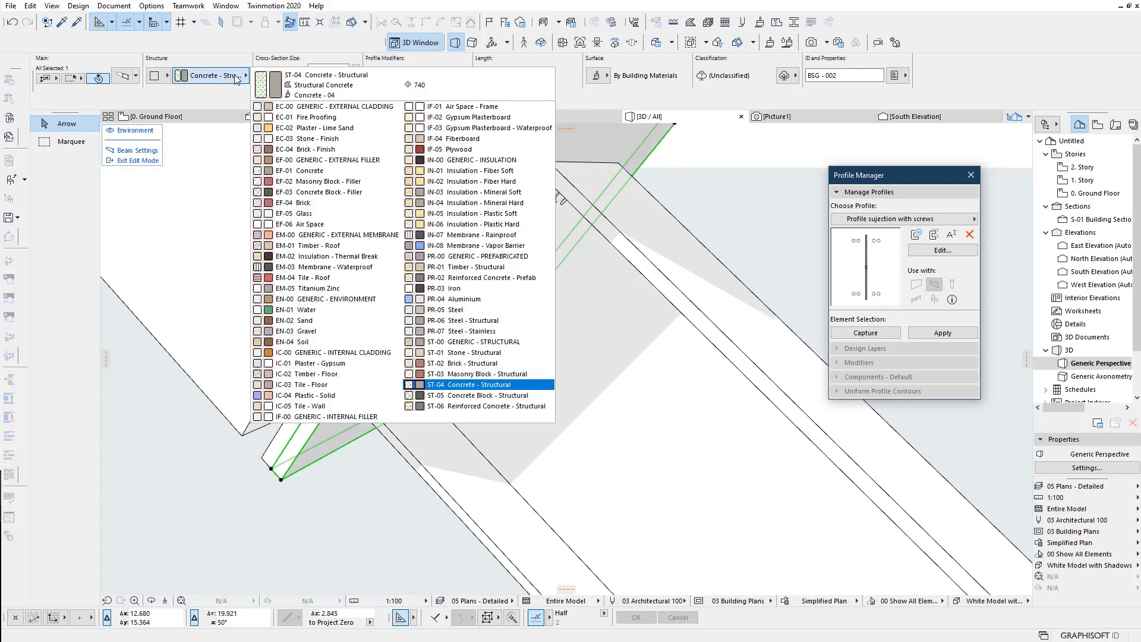
click(509, 342)
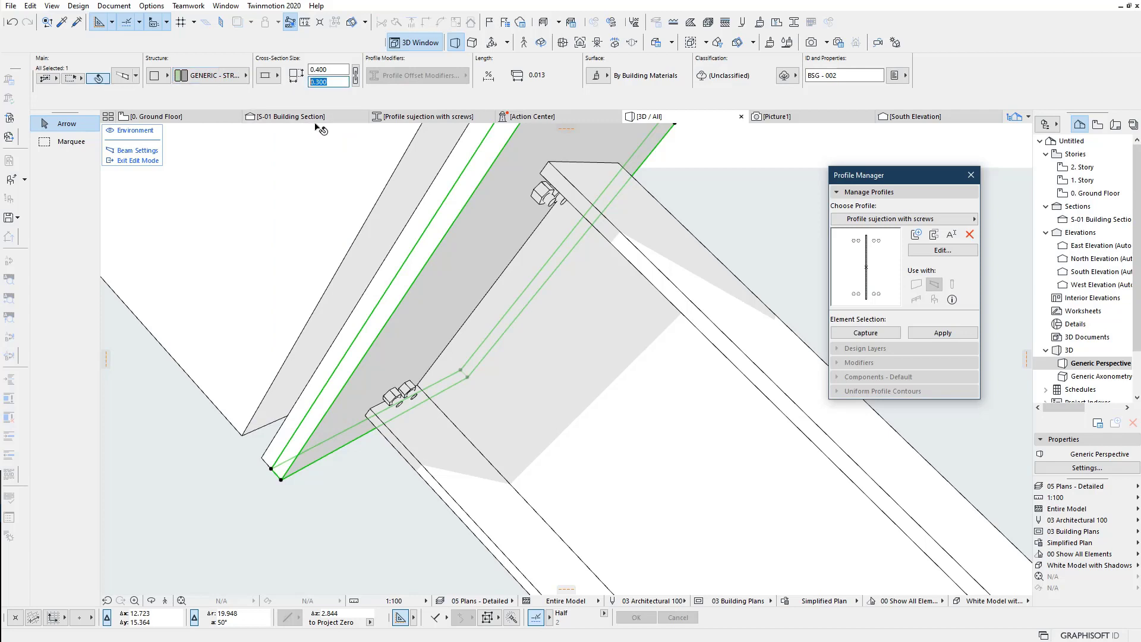
Step: Set the first 0.013 m plate segment's width to 0.150 m and the other 0.013 m plate segment's building material to Steel - Structural
text(0.150)
key(Return)
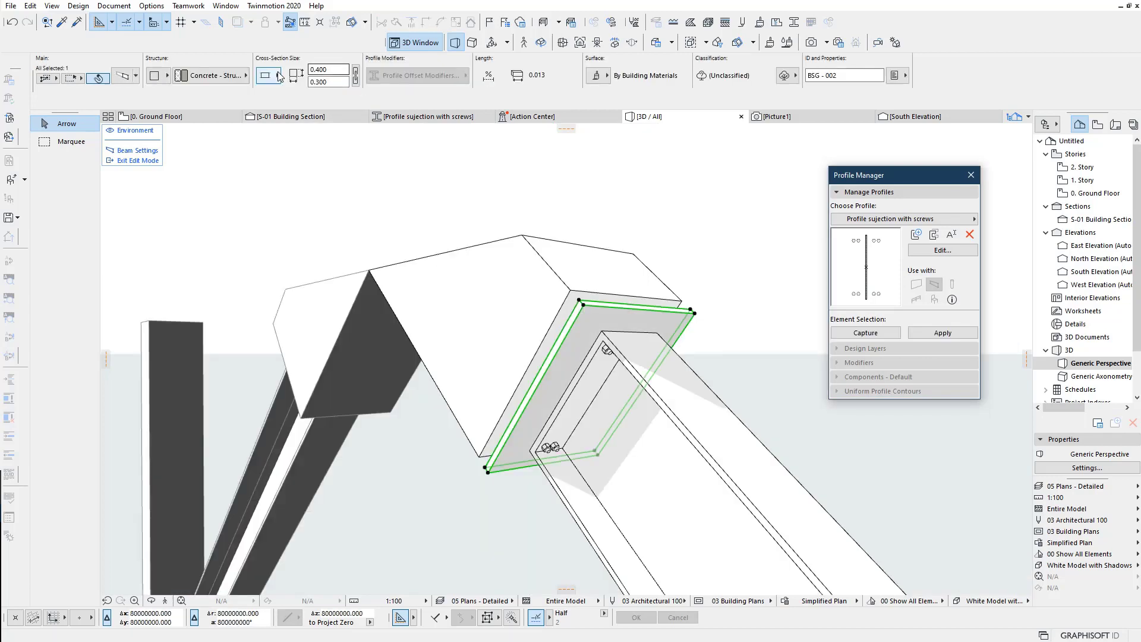
click(213, 76)
click(351, 151)
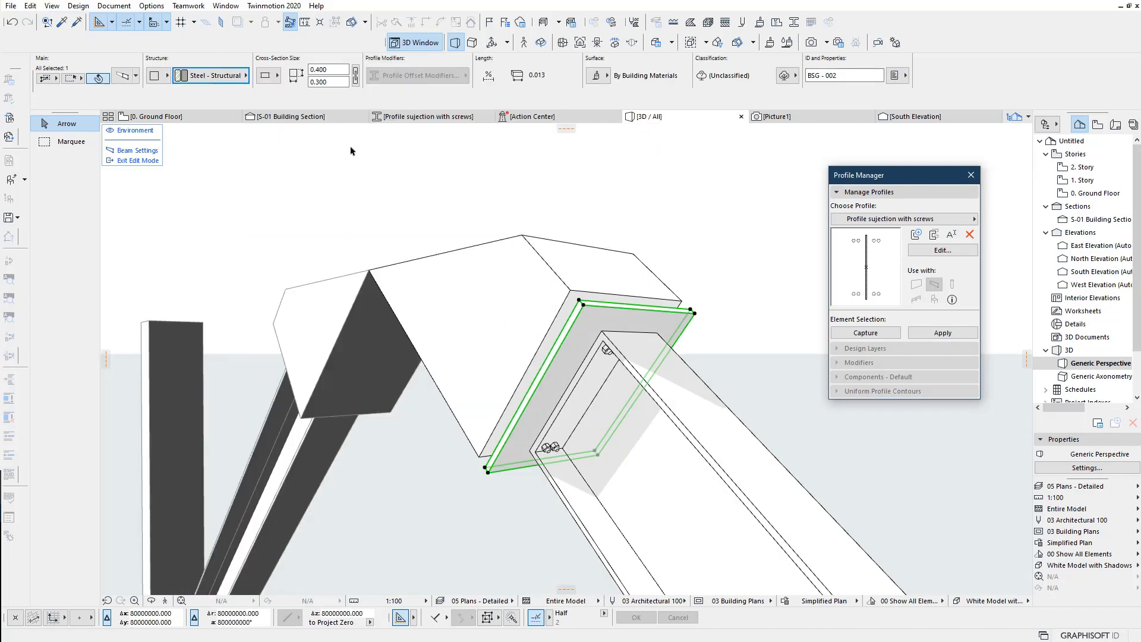
Step: Set the selected 0.013 m plate segment's cross-section to 0.310 by 0.160 m and exit the beam's edit mode
double_click(332, 70)
text(.31)
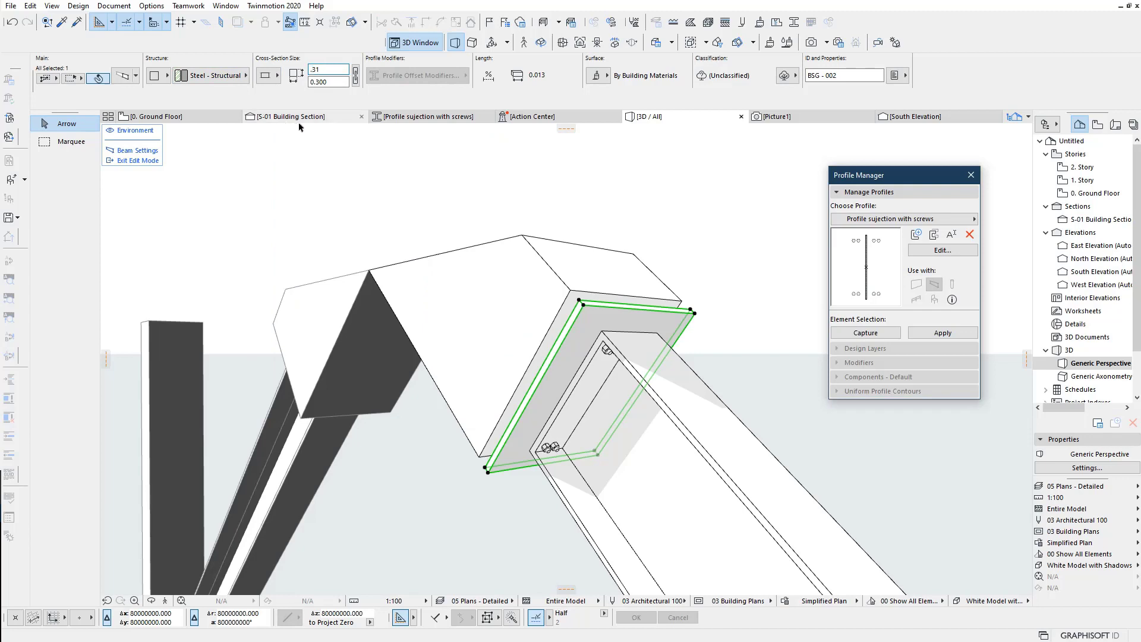
click(332, 82)
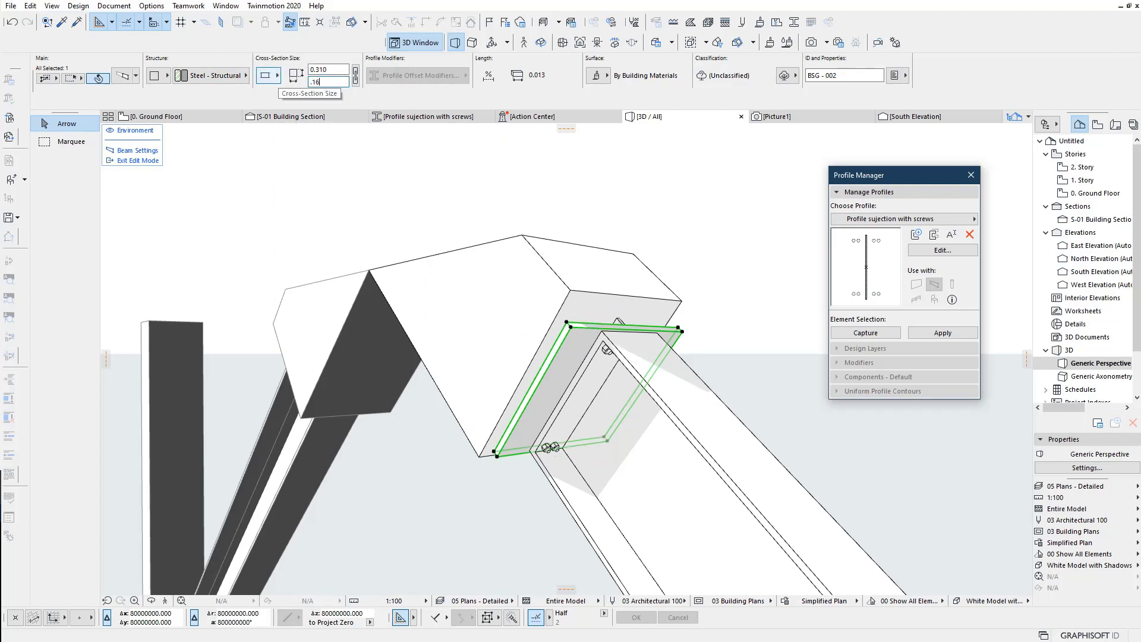
text(.16)
key(Return)
click(565, 220)
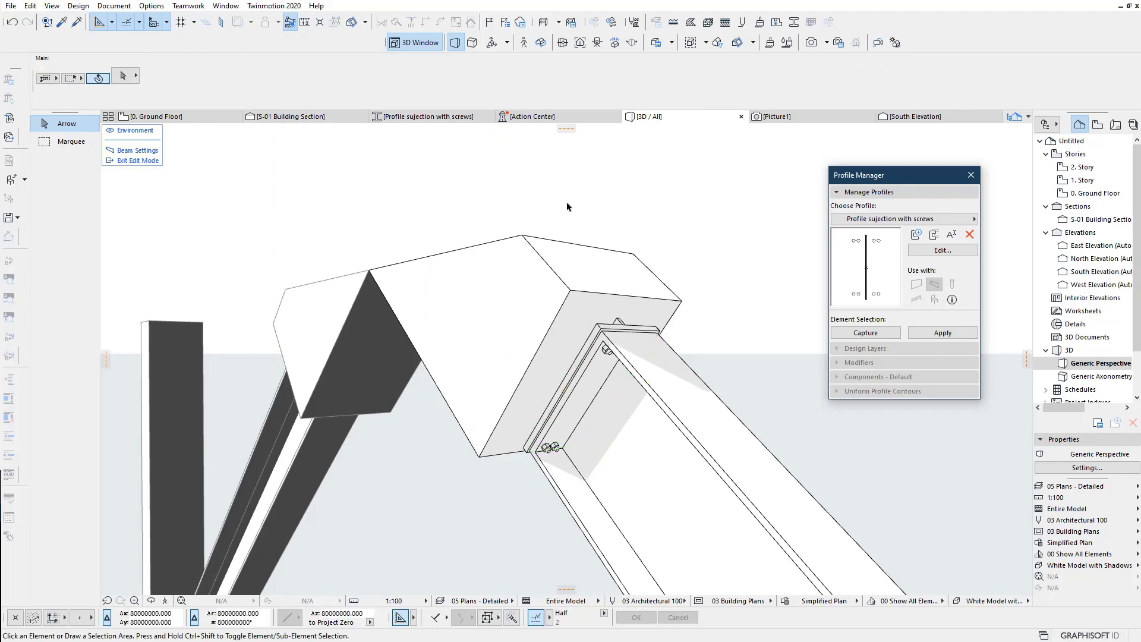
scroll(615, 392, up, 4)
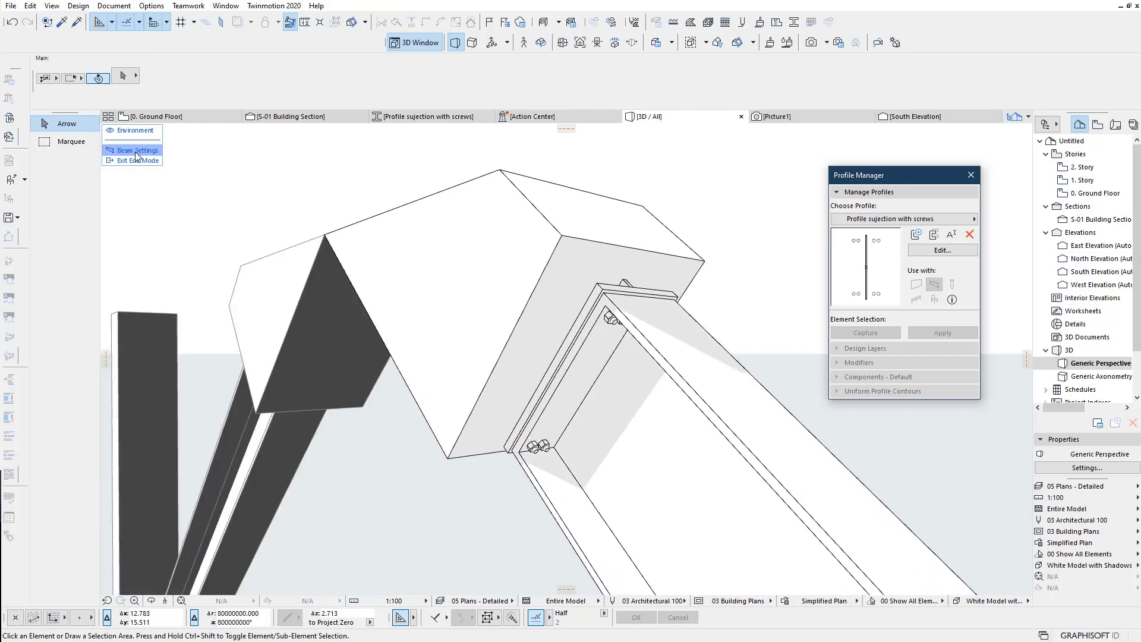
click(135, 160)
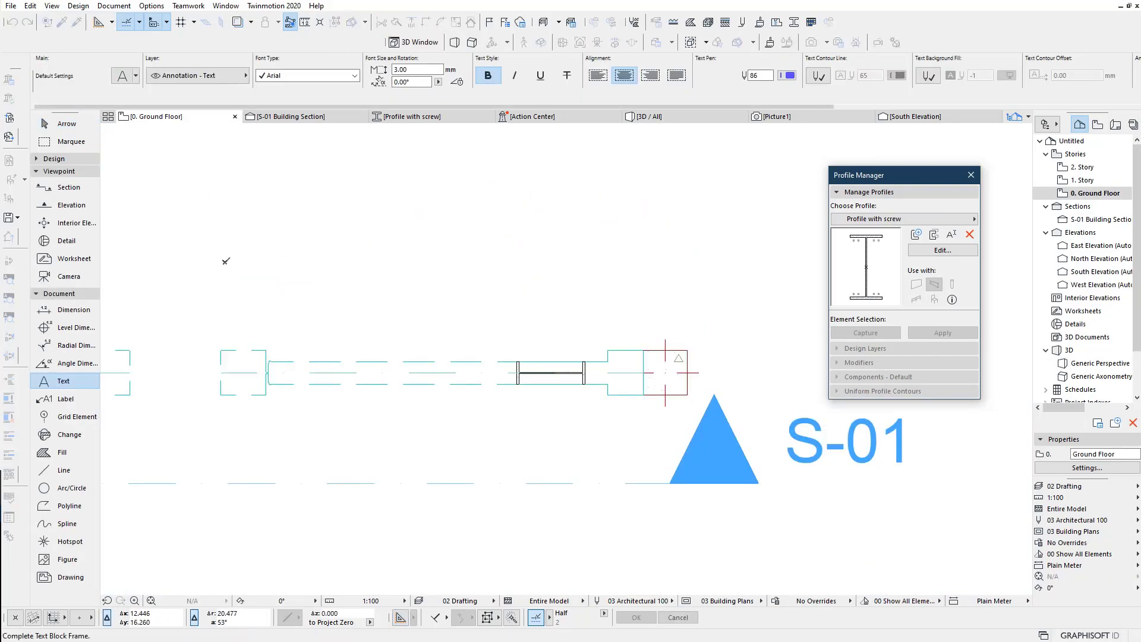
Step: Add the text "reference axis = Origin" above the beams on the Ground Floor plan
click(226, 261)
text(referenc)
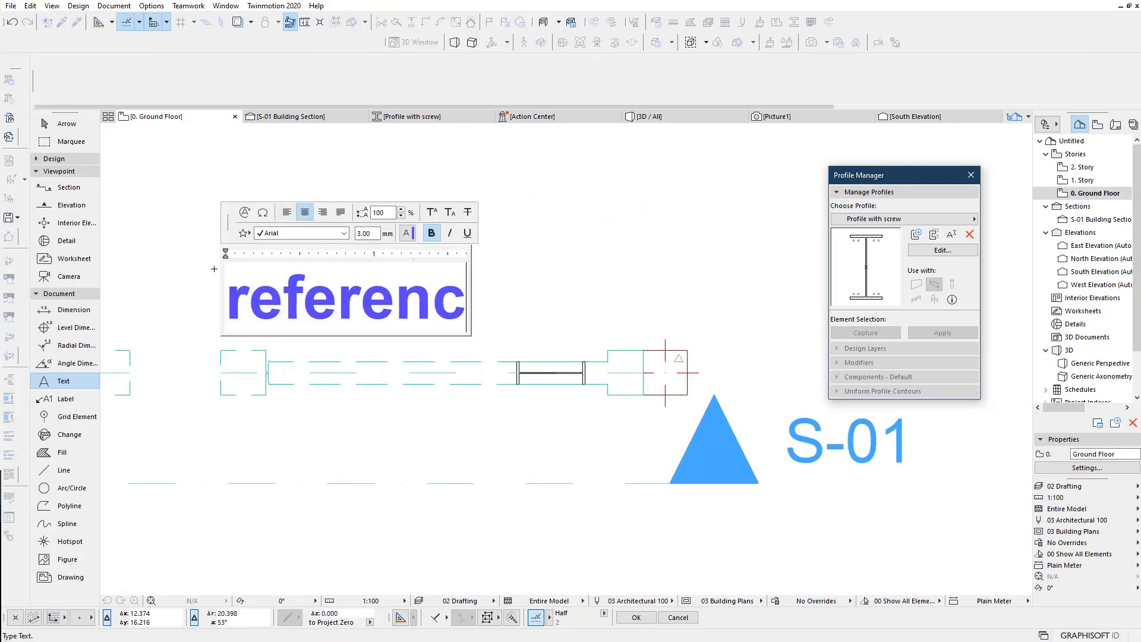
text(e axis = )
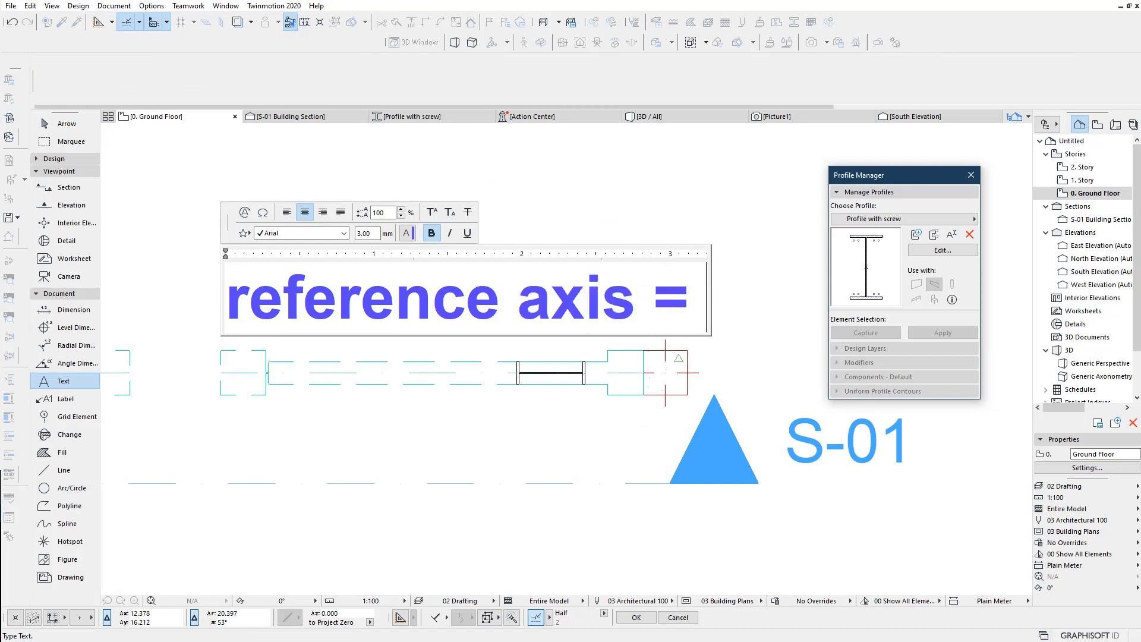
text(Origin)
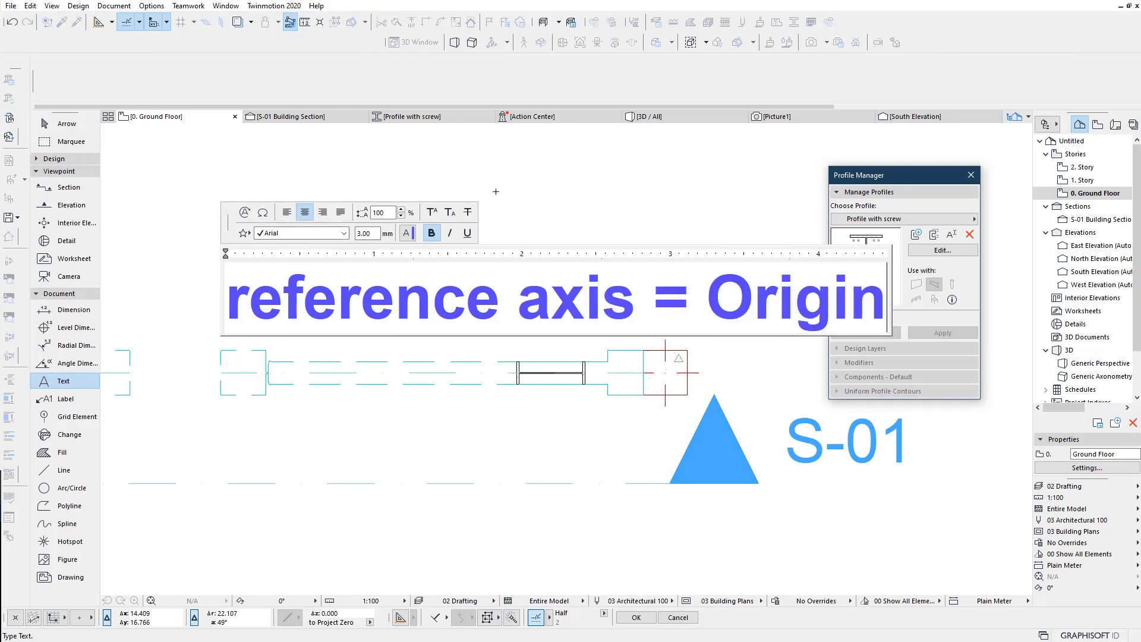
Step: In the 3D view, move the right beam's reference axis to the top centre of its cross-section
click(661, 117)
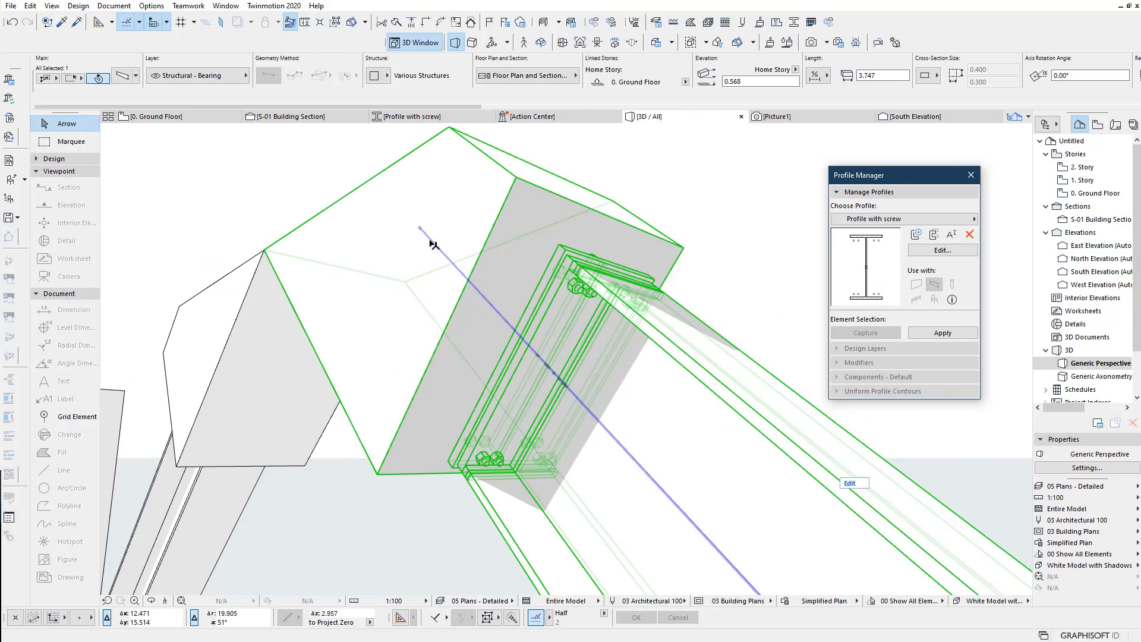
scroll(557, 421, down, 2)
middle_drag(555, 421, 530, 293)
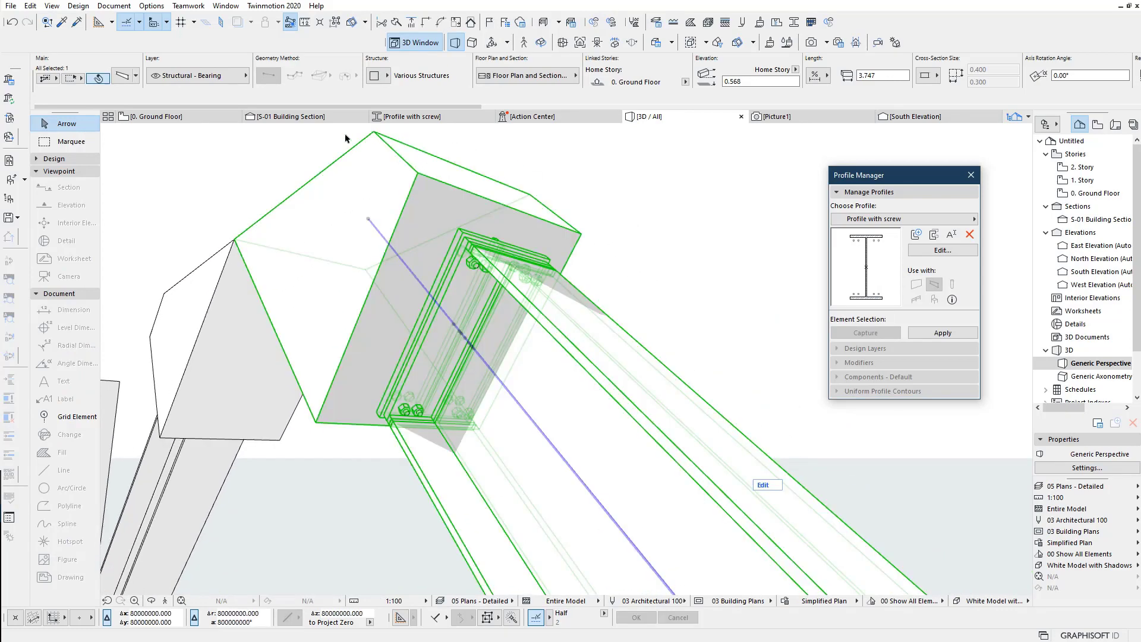
click(126, 78)
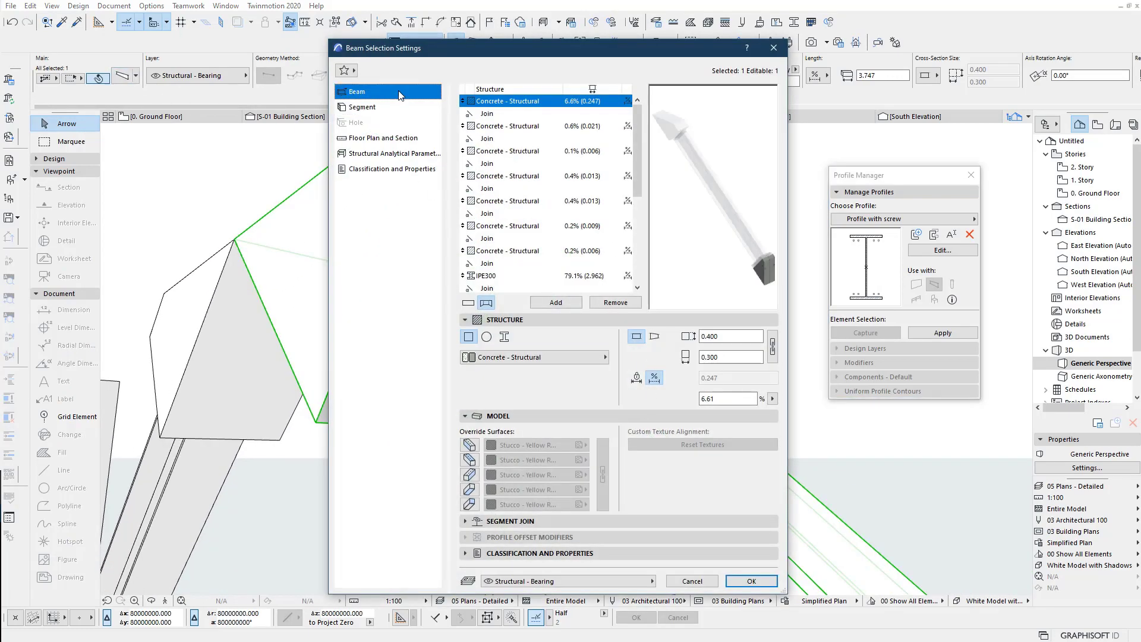
click(767, 478)
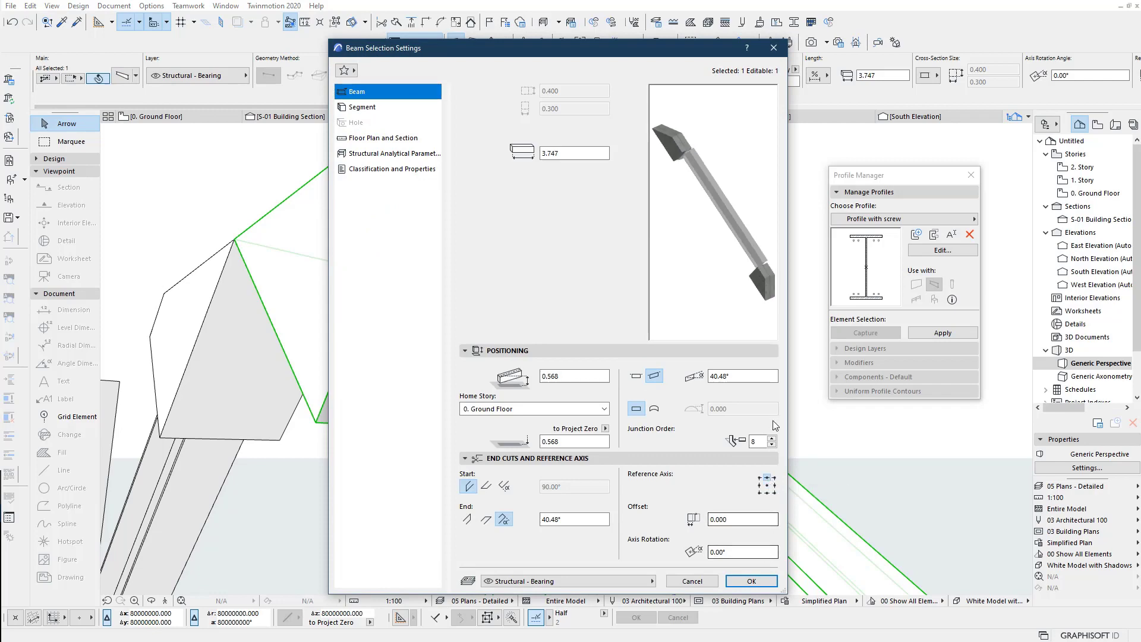
click(751, 582)
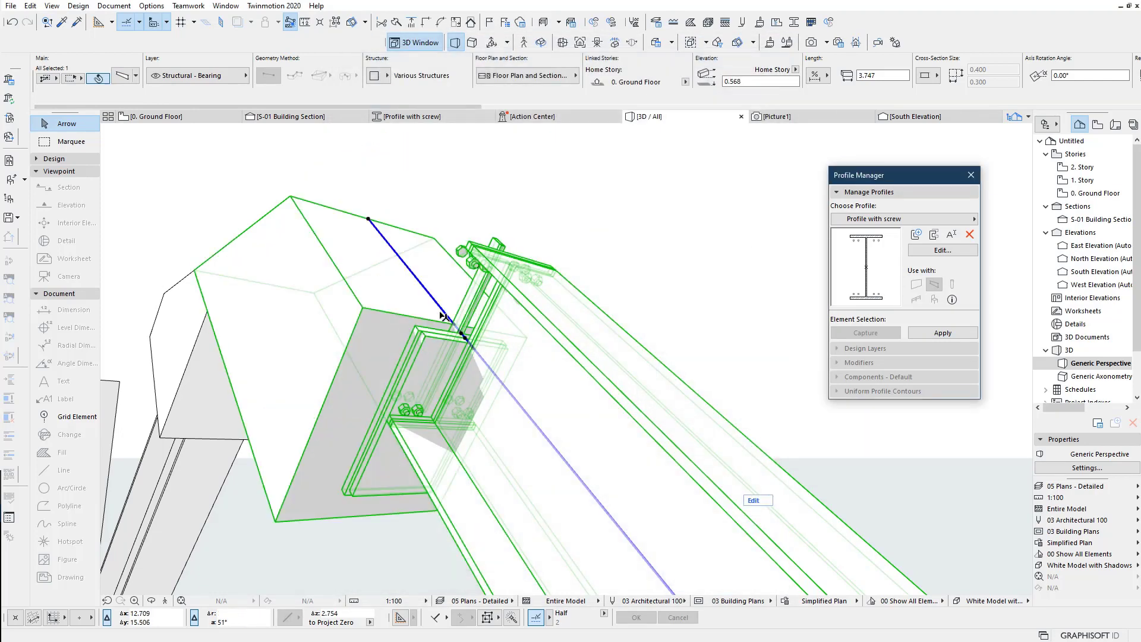
key(Escape)
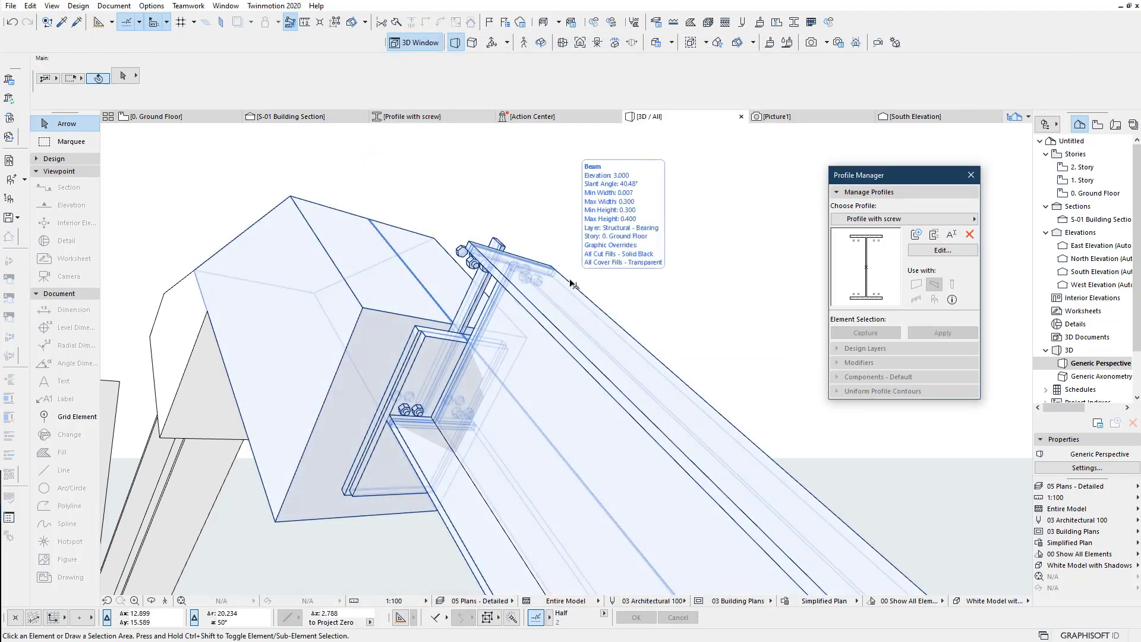
Step: Return the right beam's reference axis to the centre of its cross-section and deselect the beam
click(307, 221)
click(122, 76)
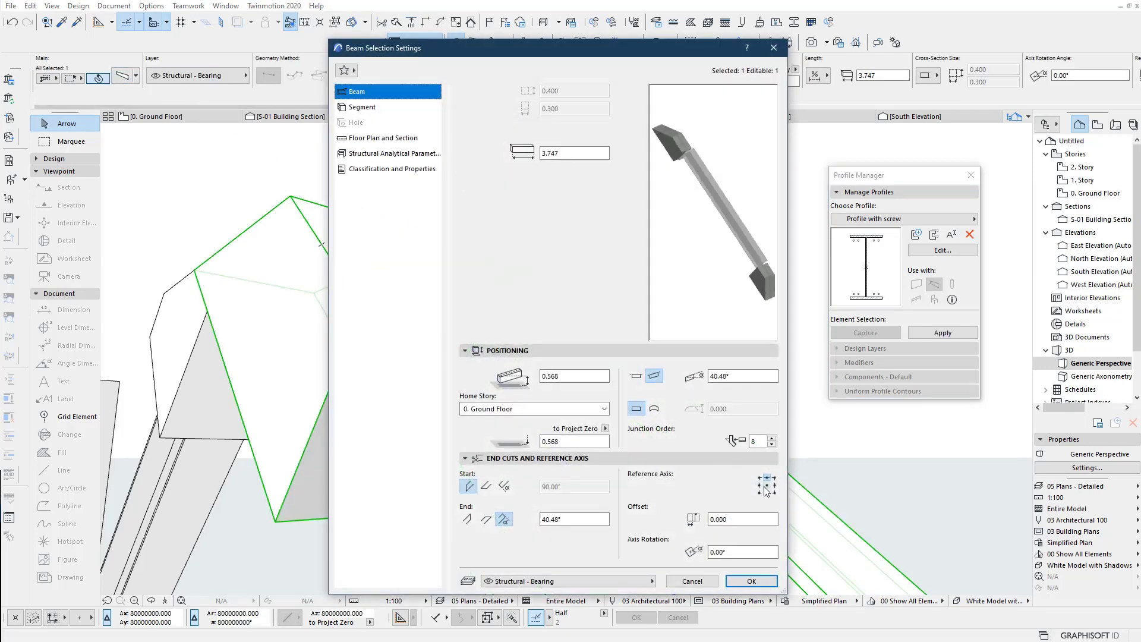
click(751, 581)
click(649, 294)
scroll(649, 295, down, 5)
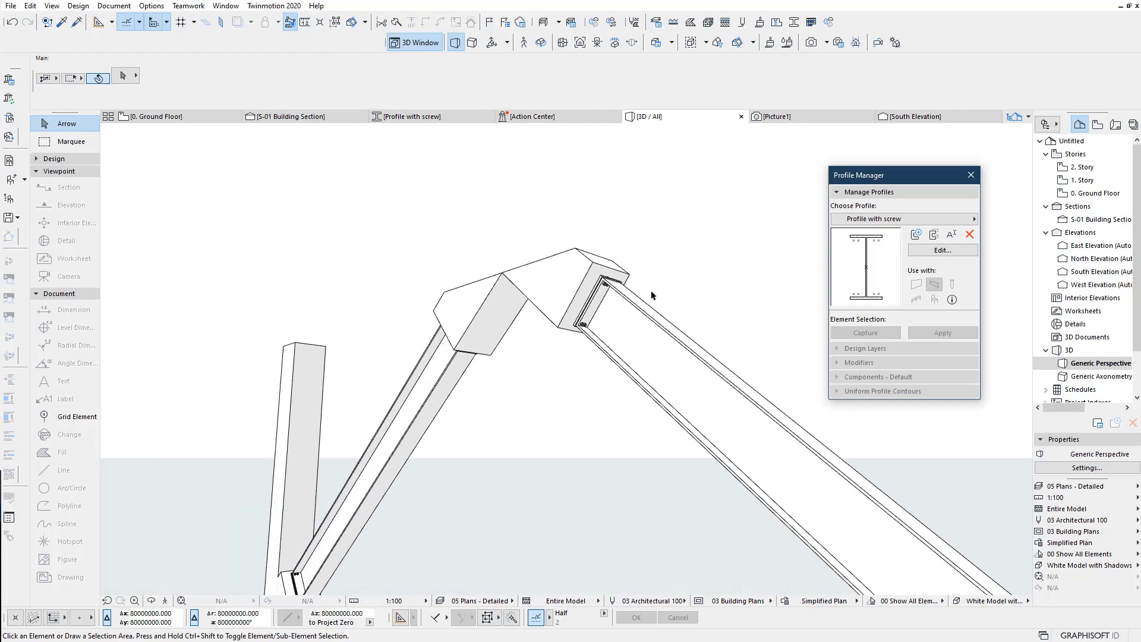